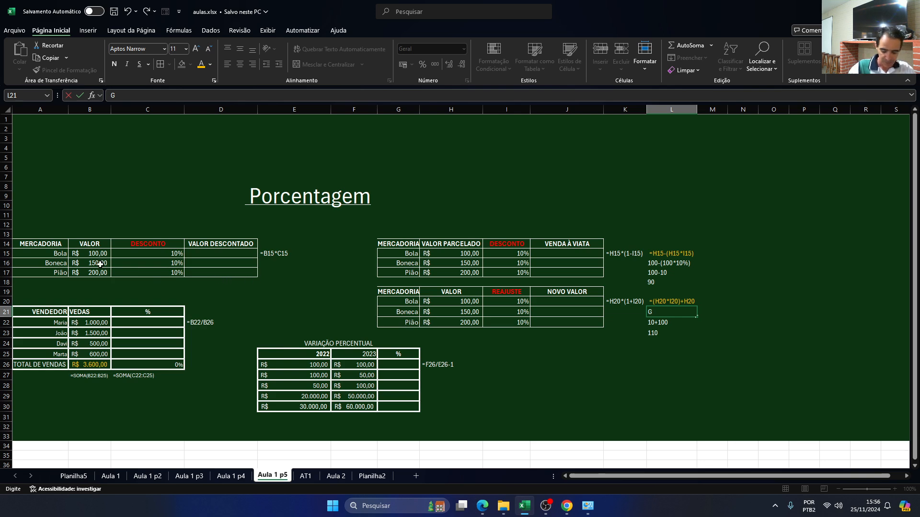
Calculate the discount amount for Bola in D15 with =B15*C15 and fill the formula down to D17
left_click(165, 253)
scroll(165, 253, "up", 5)
scroll(167, 257, "up", 2)
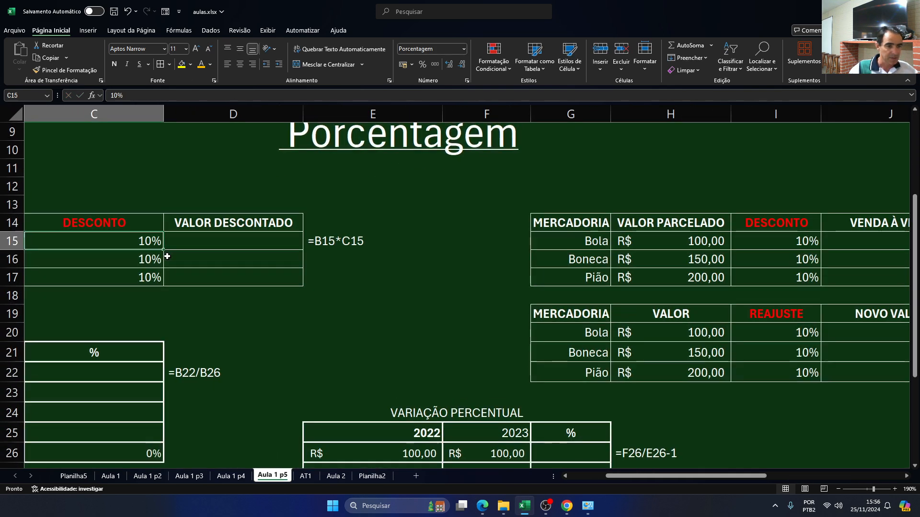
left_click_drag(625, 476, 589, 477)
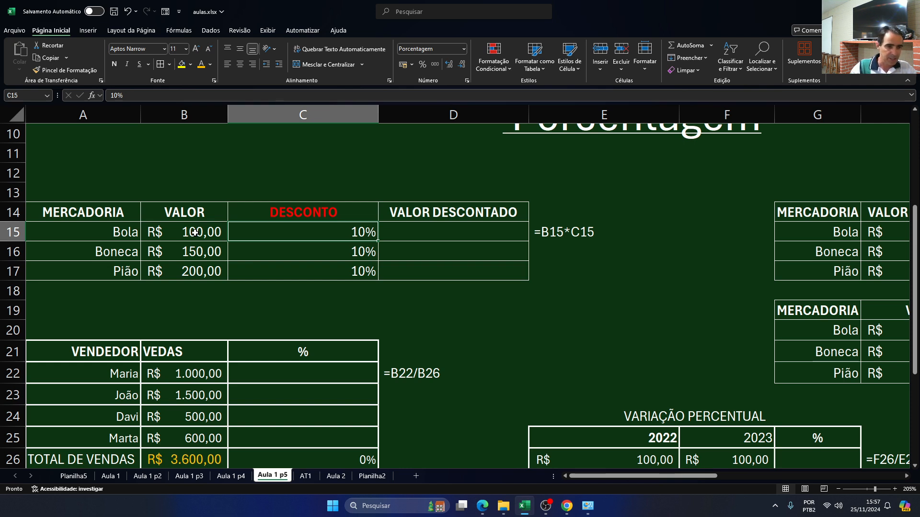
left_click(424, 235)
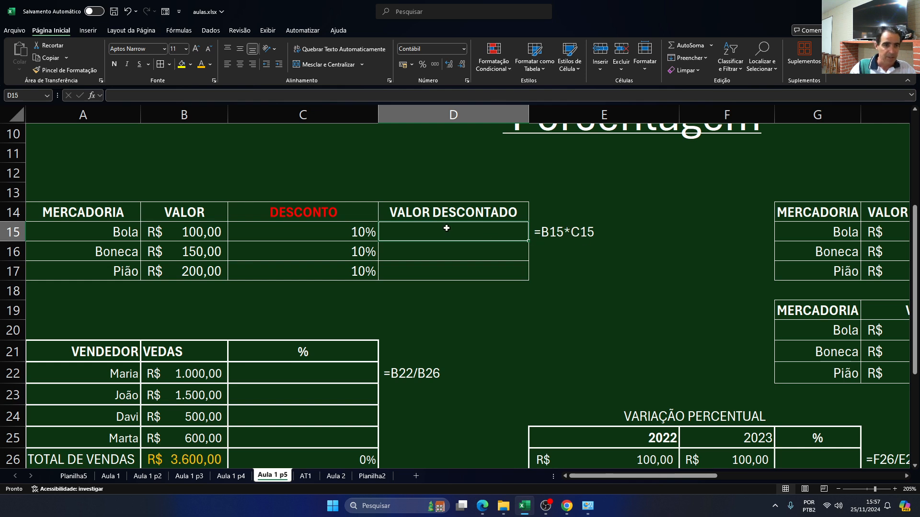
type("=")
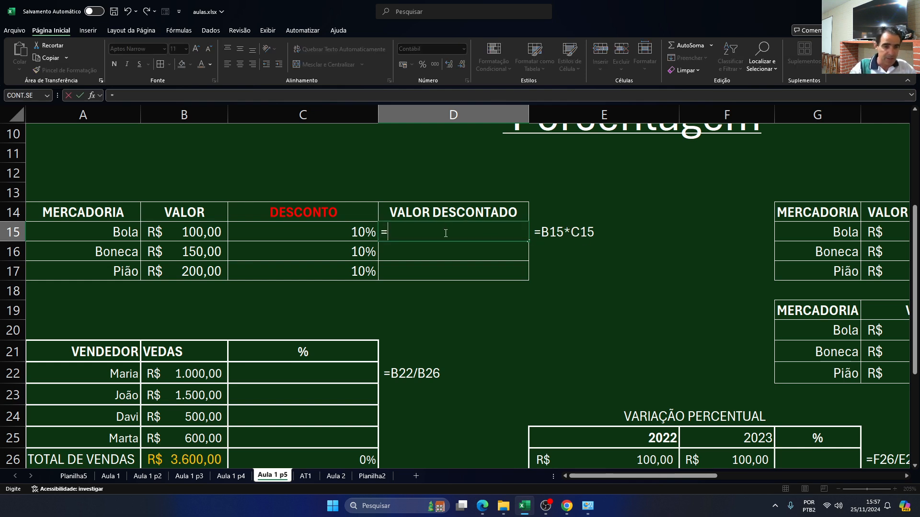
key("Left")
key("Left")
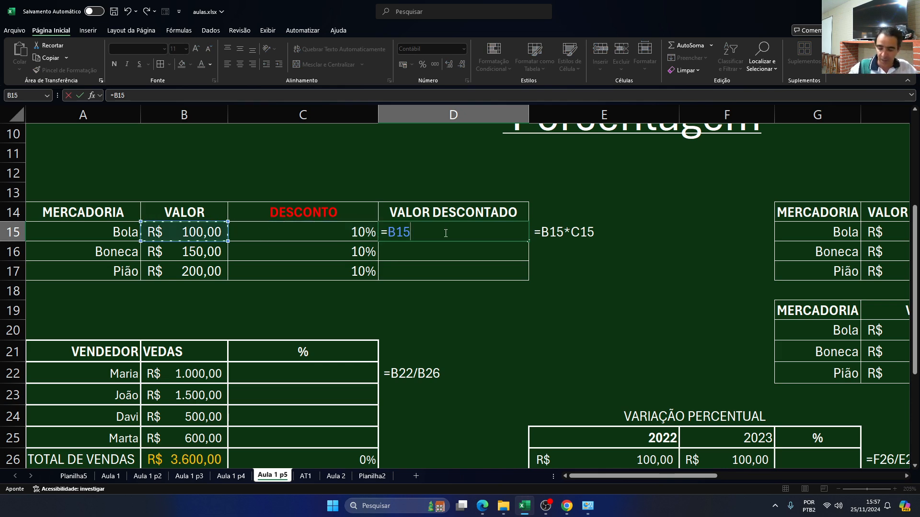
type("*")
key("Left")
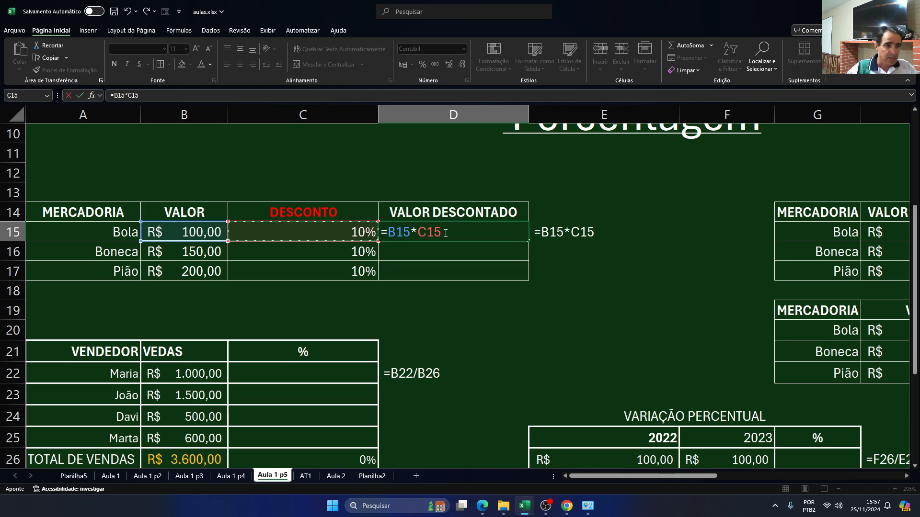
key("Return")
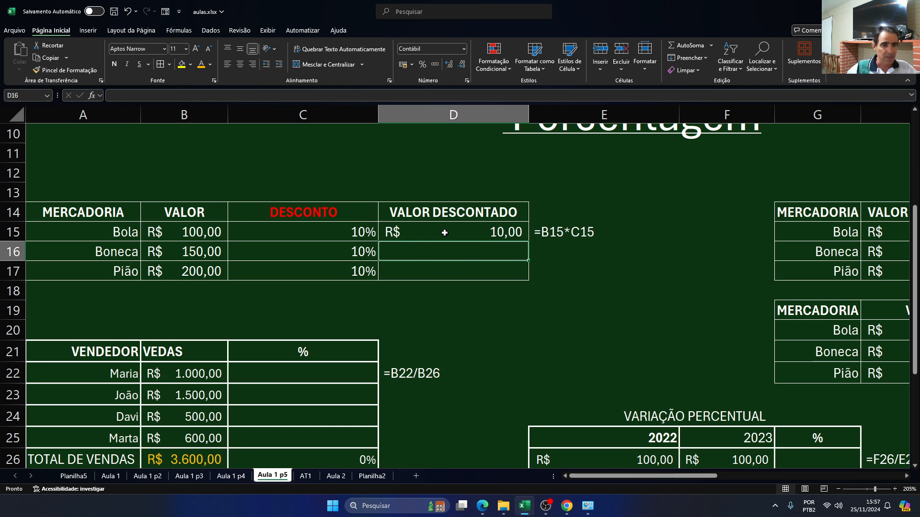
left_click(444, 233)
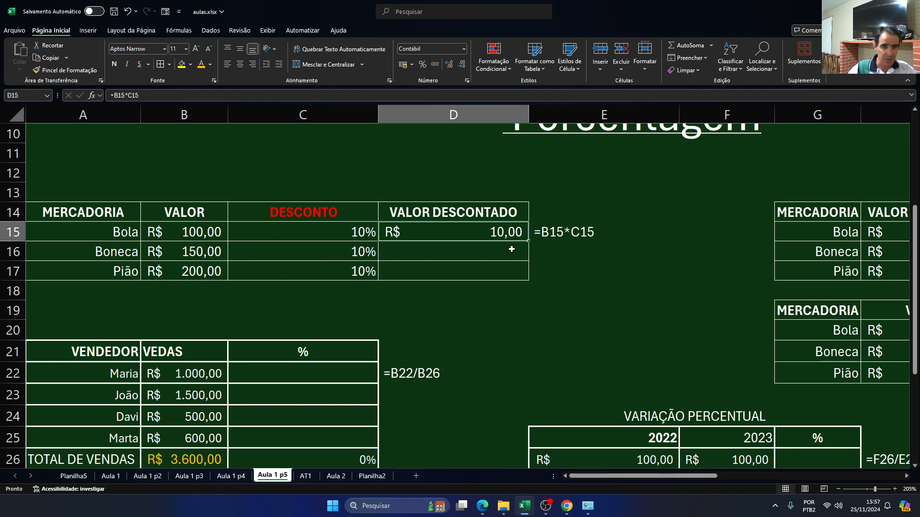
left_click_drag(529, 242, 530, 273)
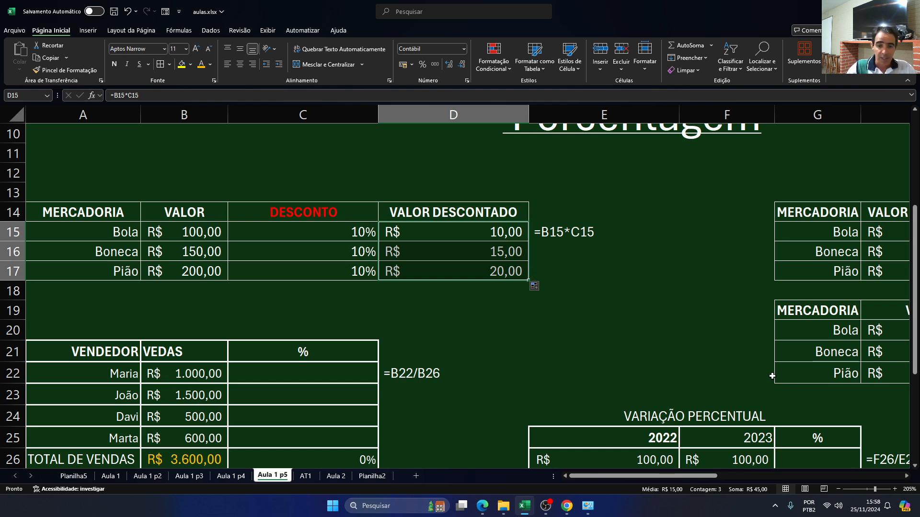
Try the formula =H15*(1-I15) for Bola's cash sale price in J15, and clear the cell again
left_click(905, 478)
left_click(905, 479)
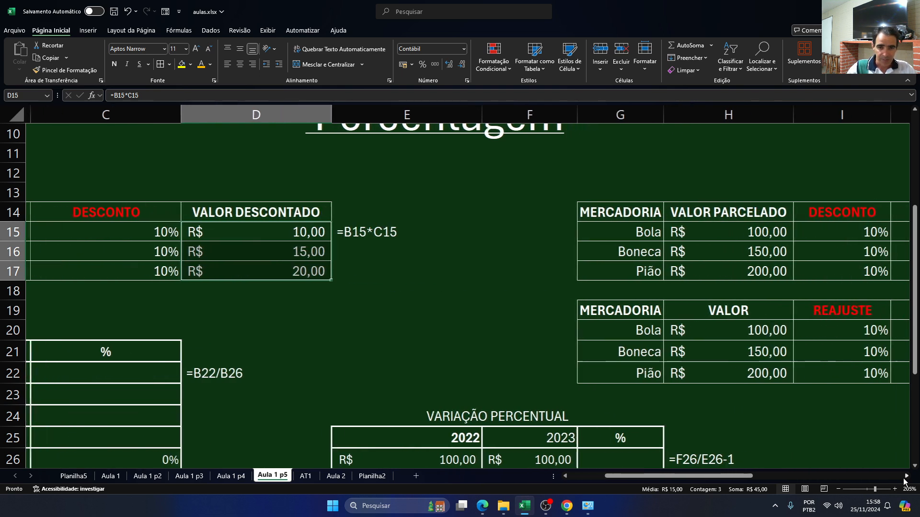
left_click(905, 478)
left_click(905, 479)
left_click(905, 478)
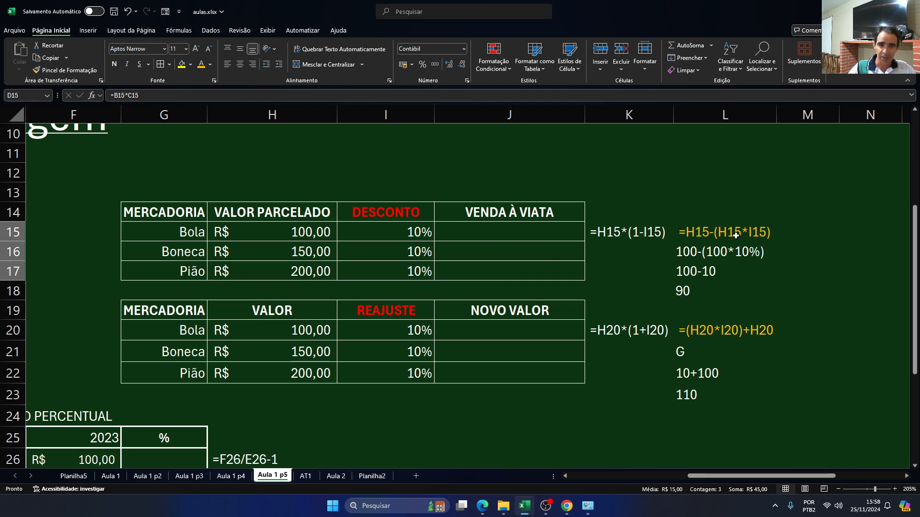
left_click(522, 232)
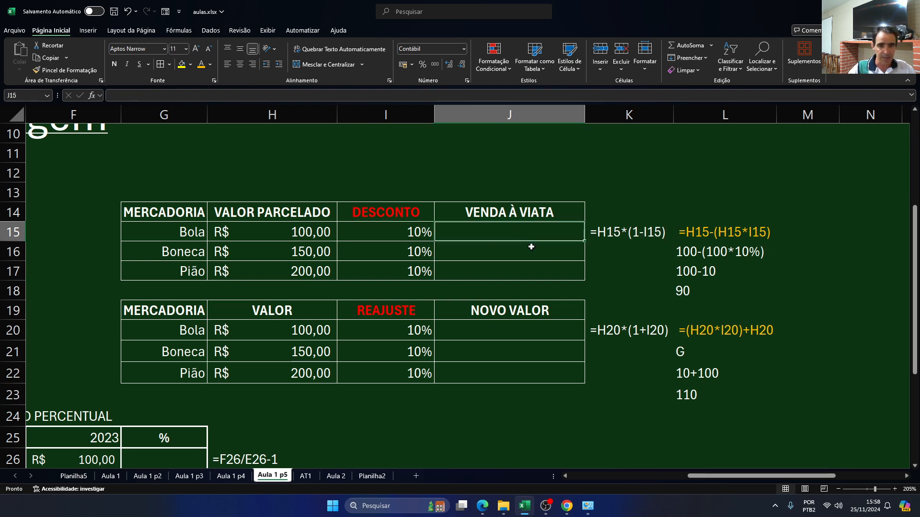
type("=")
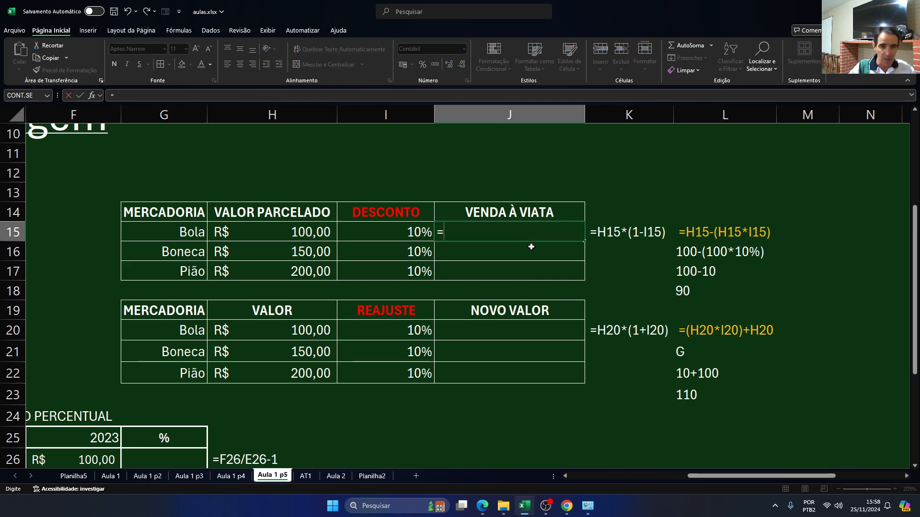
type("h")
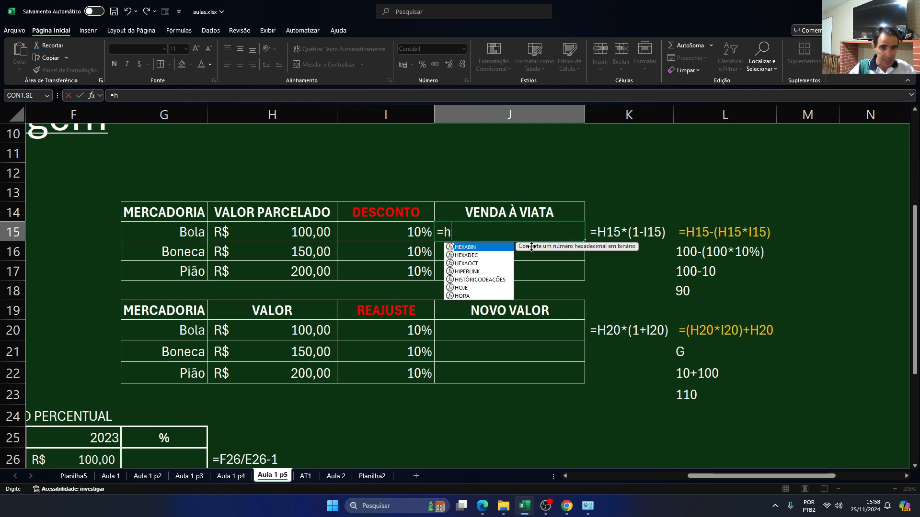
type("1")
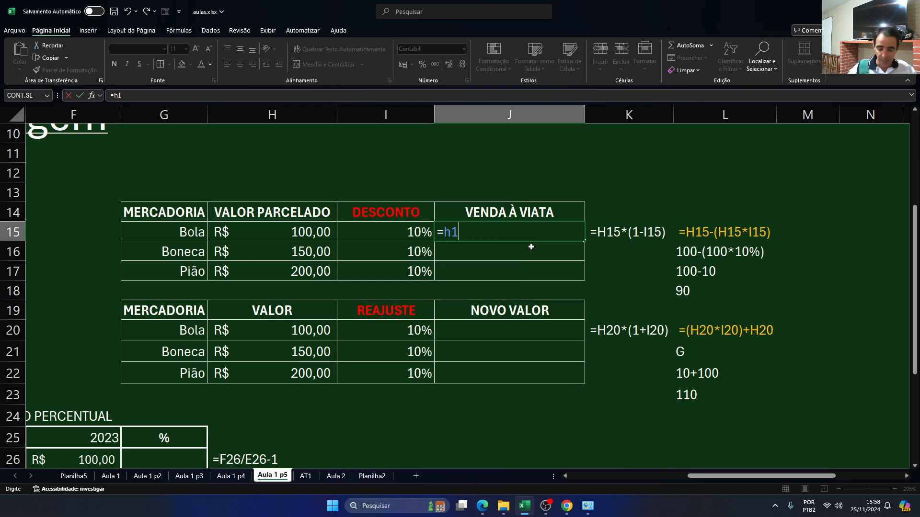
type("5")
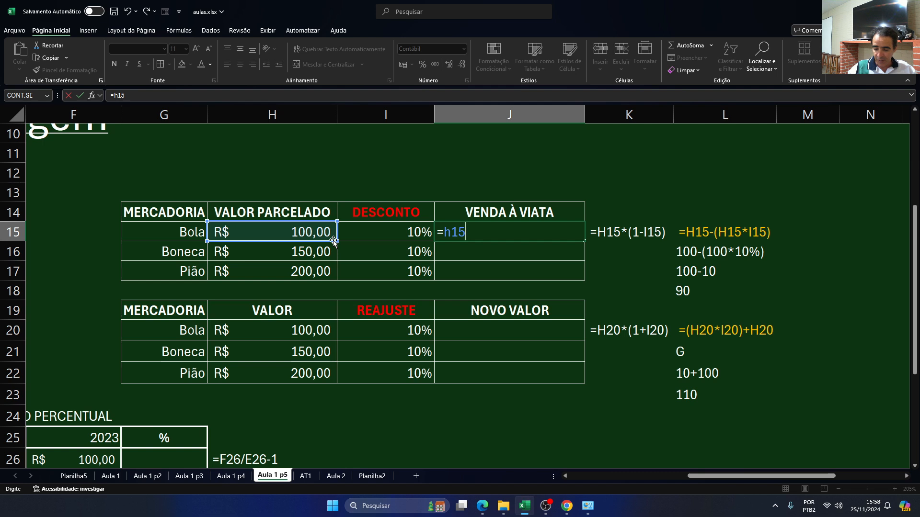
type("*(1")
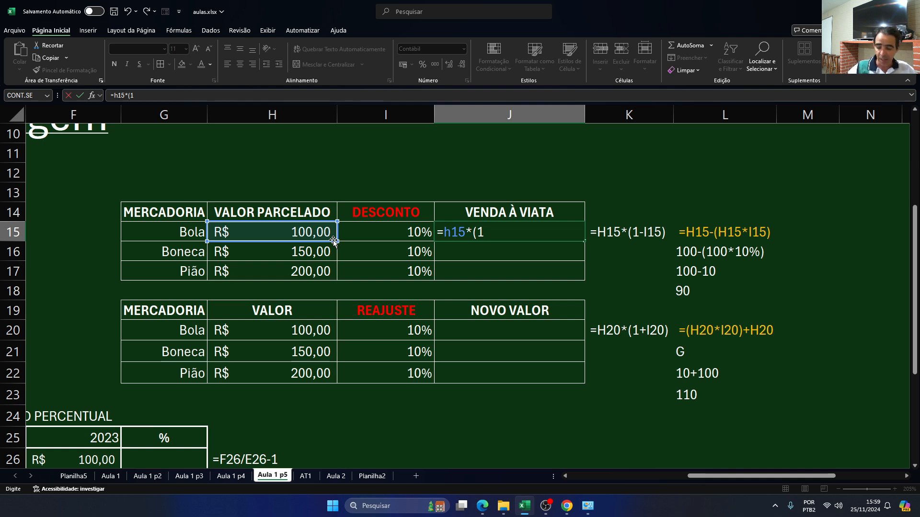
type("-")
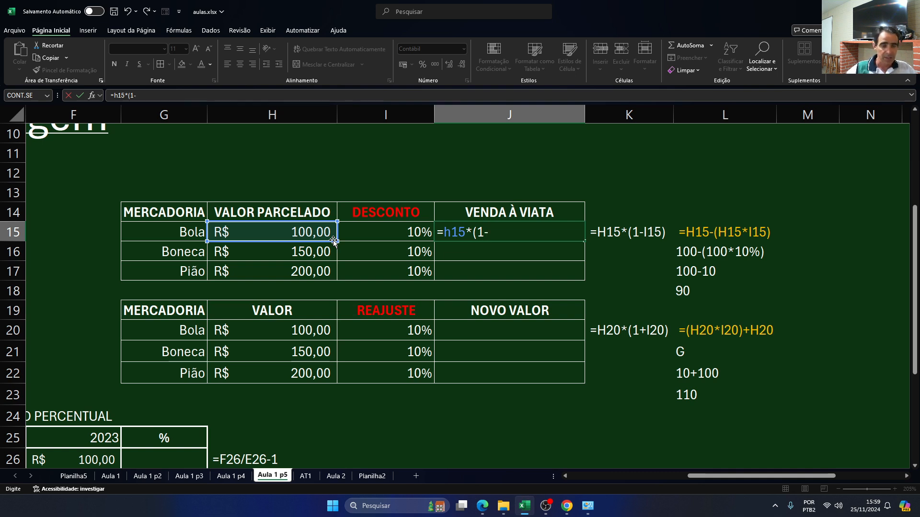
key("Left")
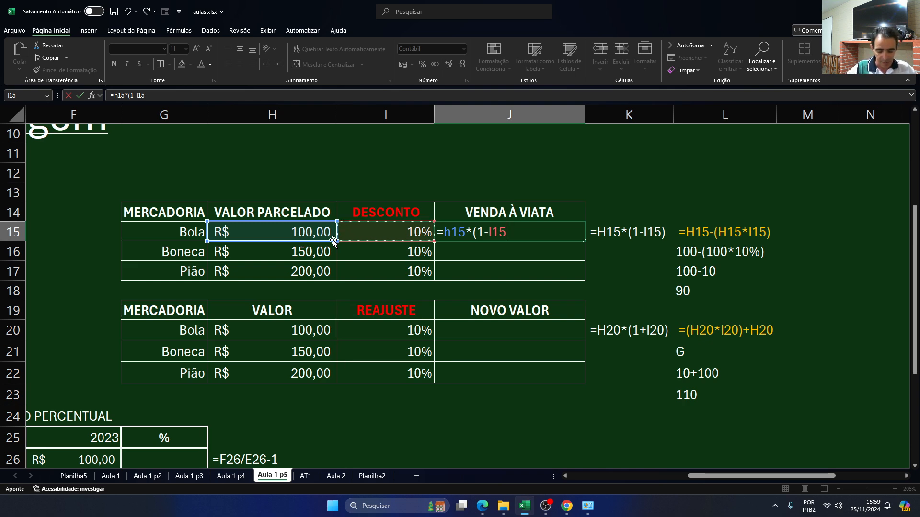
type(")")
key("Return")
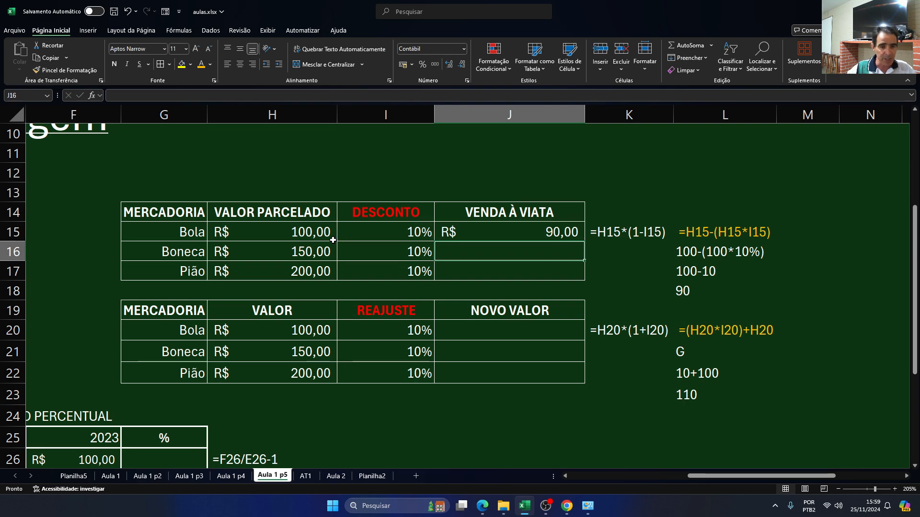
key("Up")
key("Delete")
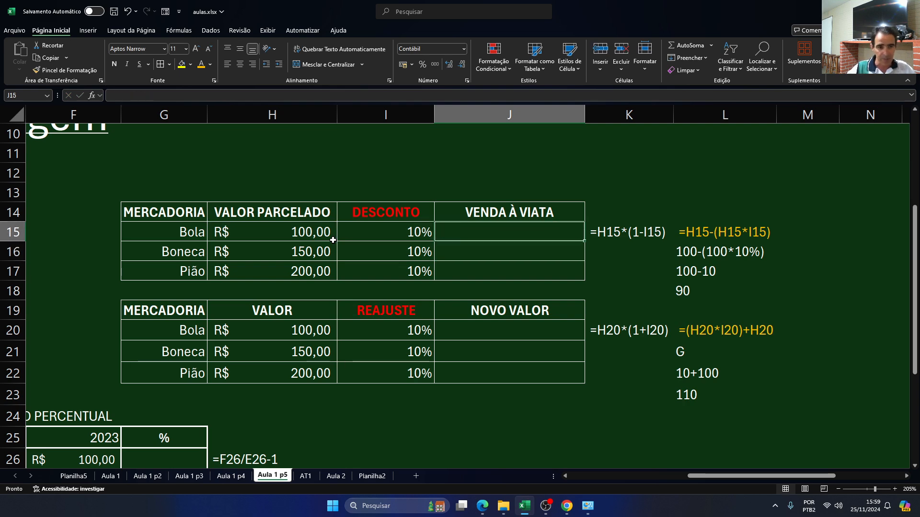
Enter the formula =H15-H1*I15 in J15 for Bola's cash sale price
type("=")
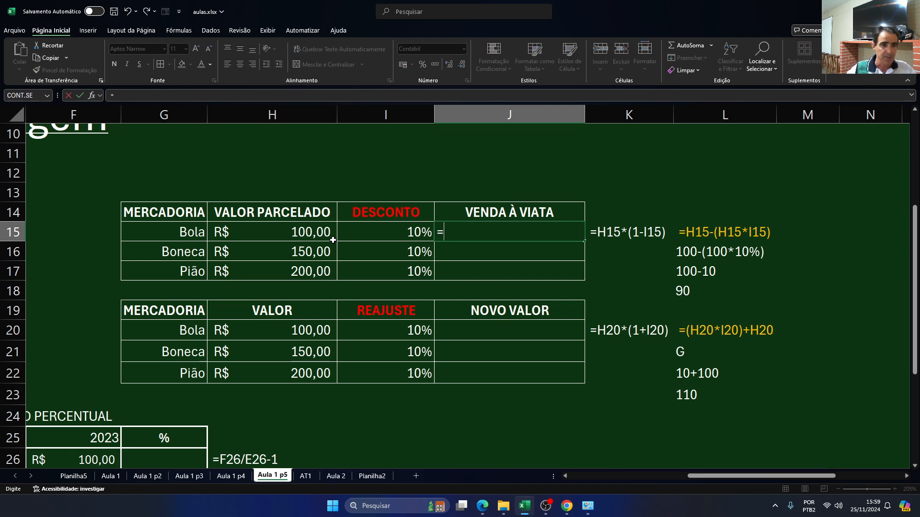
left_click(339, 238)
left_click(334, 241)
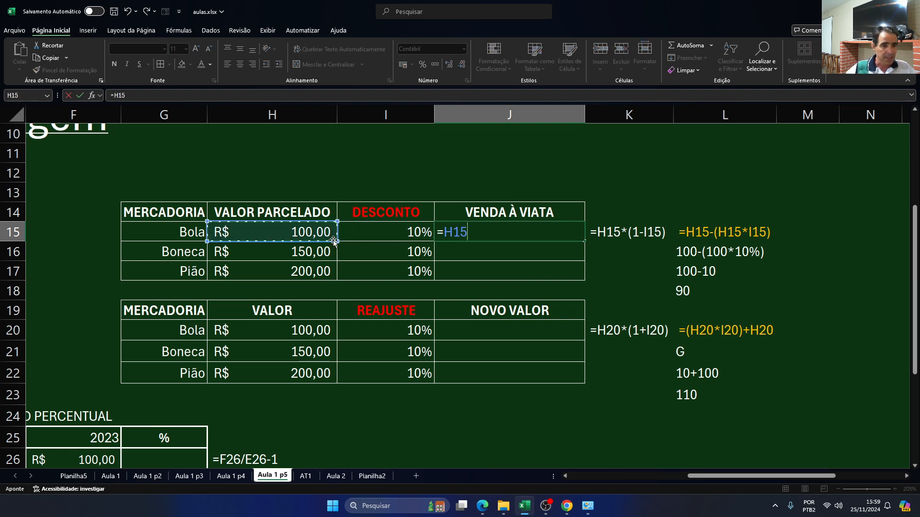
type("-")
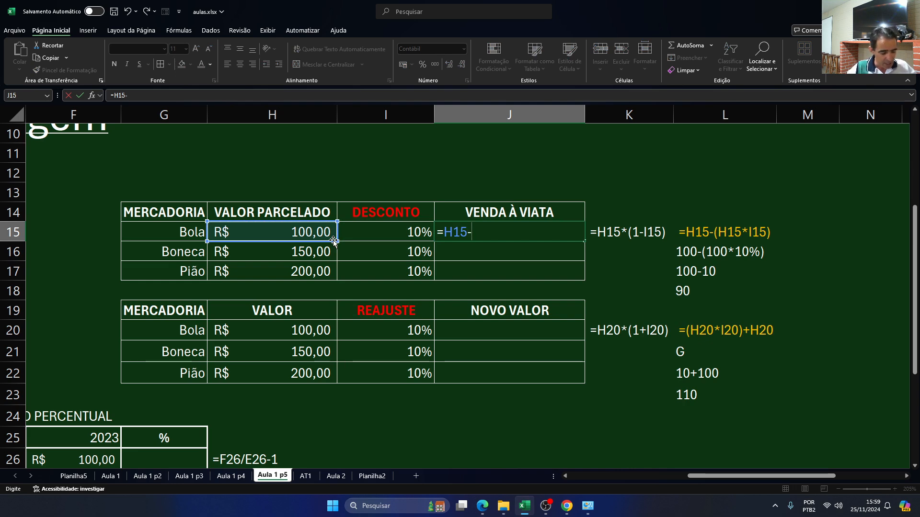
type("H1")
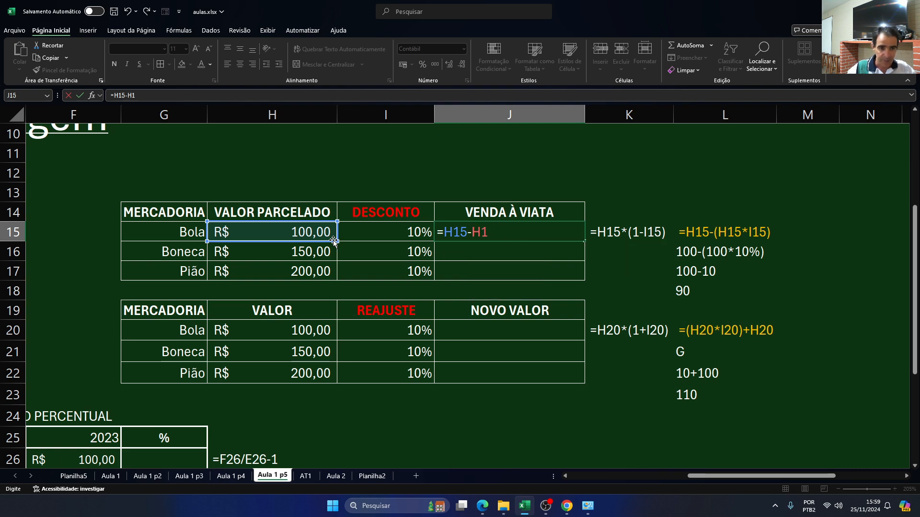
type("*")
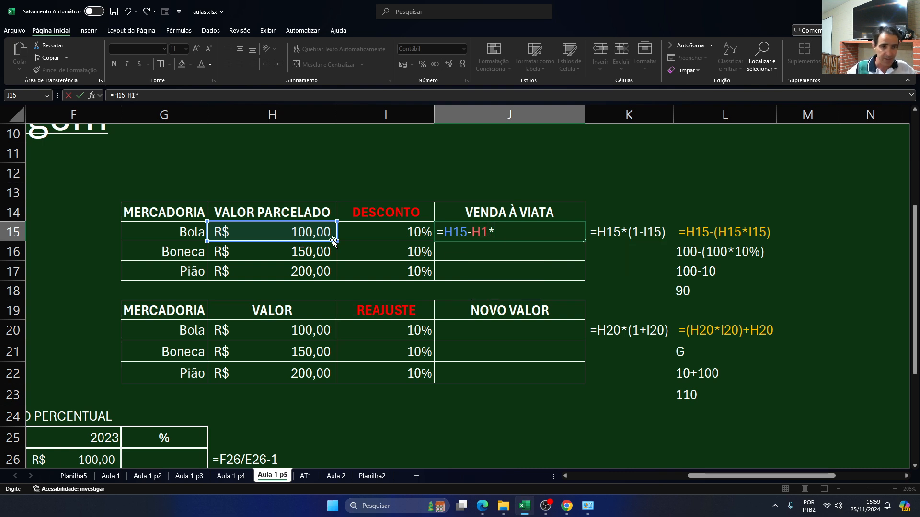
key("Left")
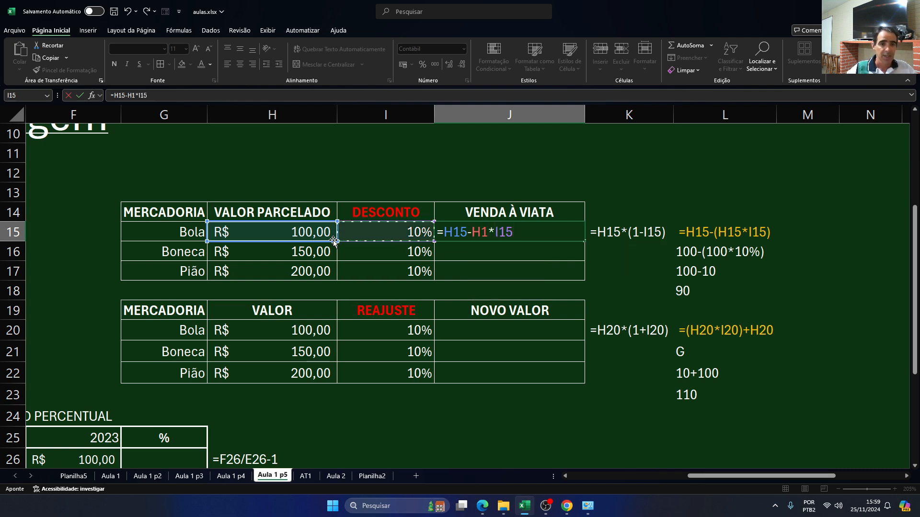
key("Return")
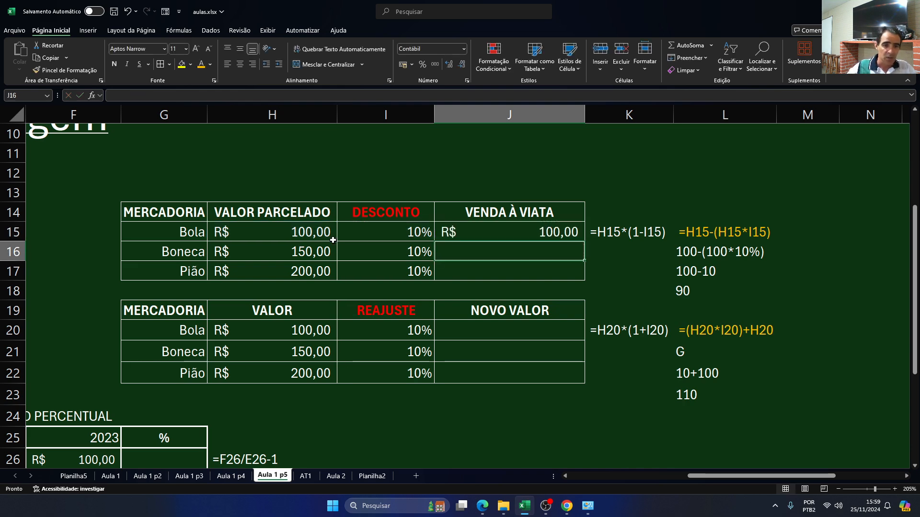
Correct the second reference in J15 so the formula reads =H15-H15*I15
left_click(445, 234)
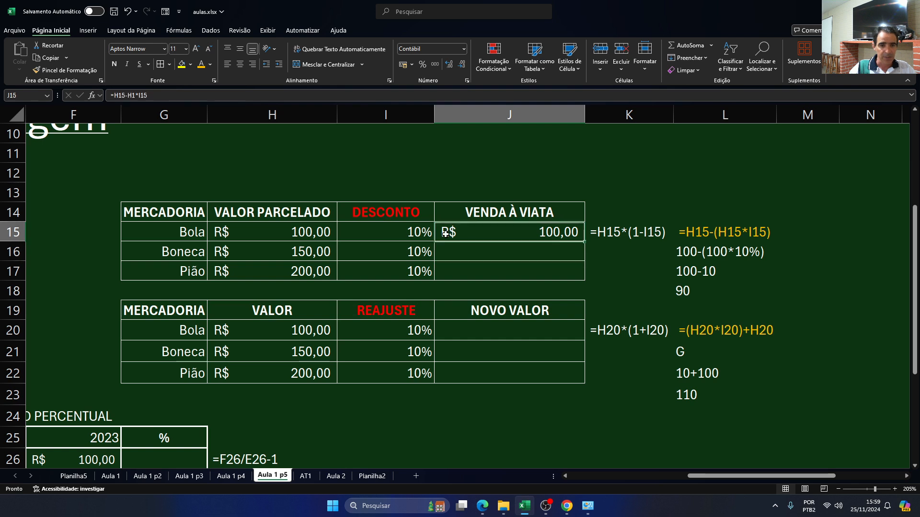
double_click(446, 234)
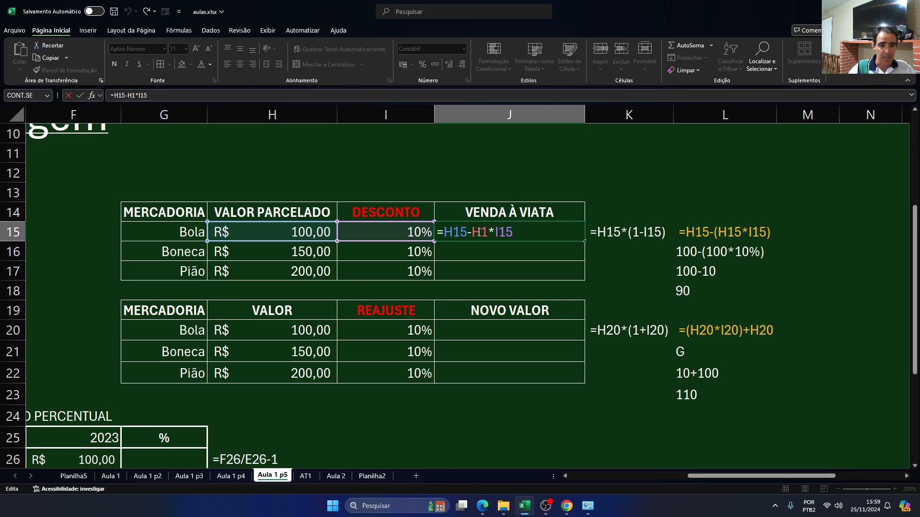
left_click(480, 235)
left_click(488, 237)
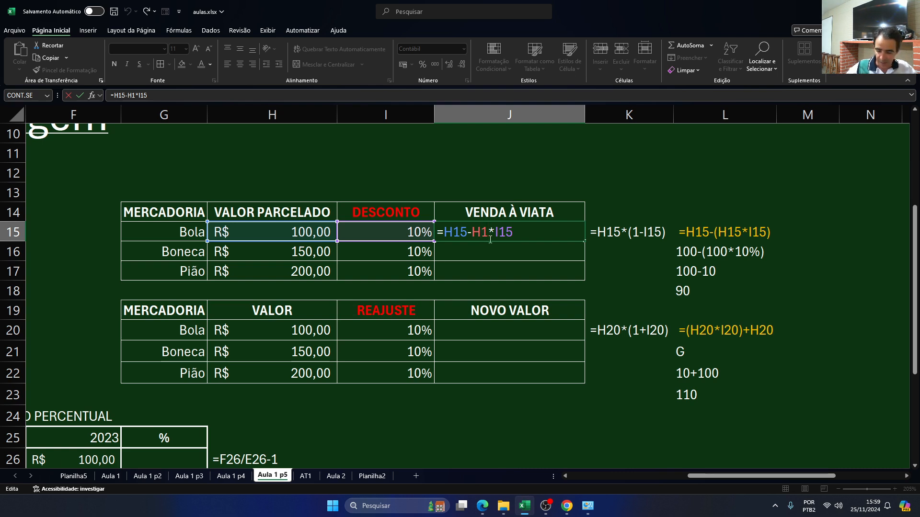
type("5")
key("Return")
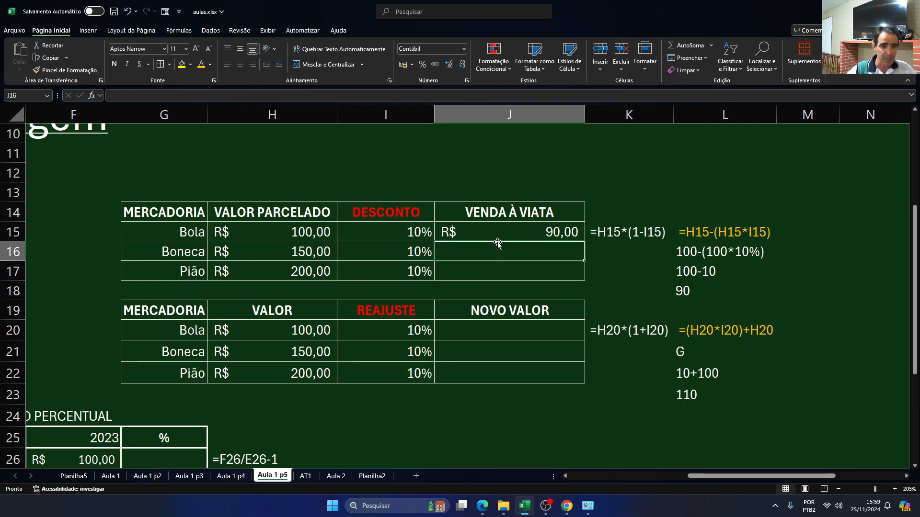
Open the formula in J15 for editing to examine its cell references and compare it with the first discount table
left_click(498, 238)
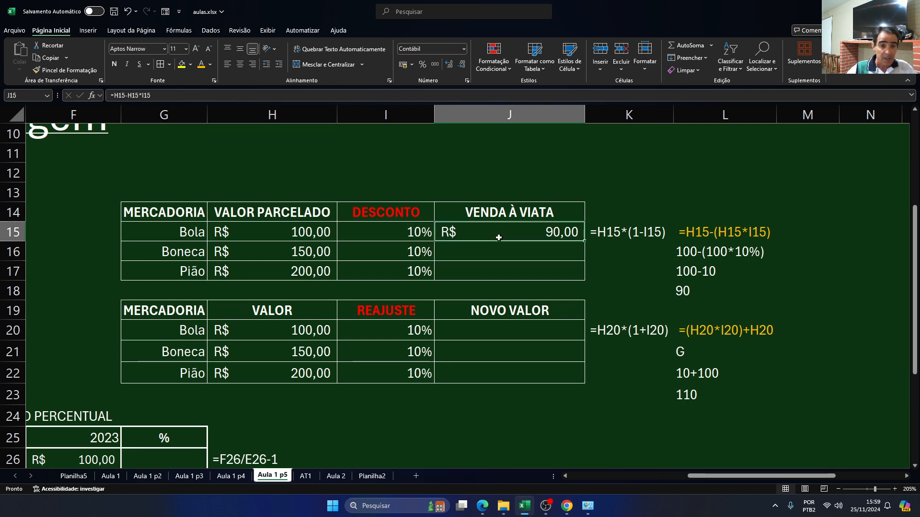
double_click(498, 238)
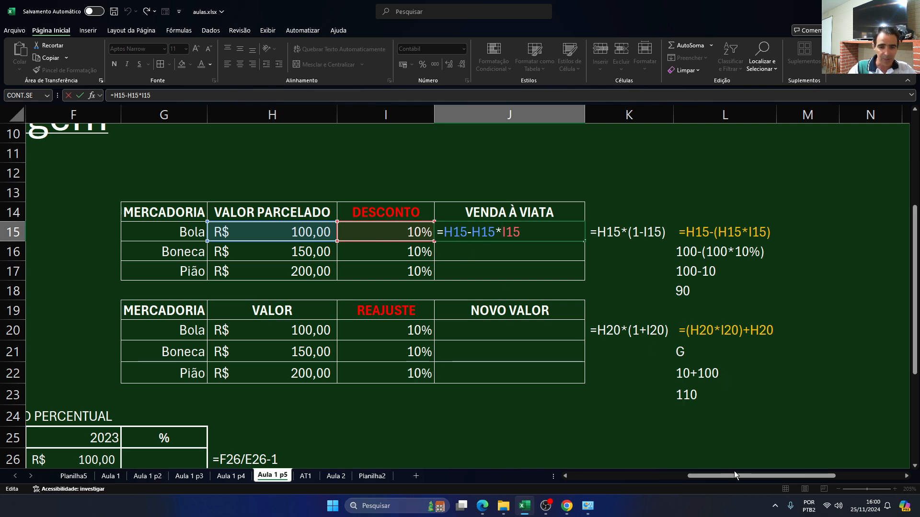
left_click_drag(732, 473, 655, 467)
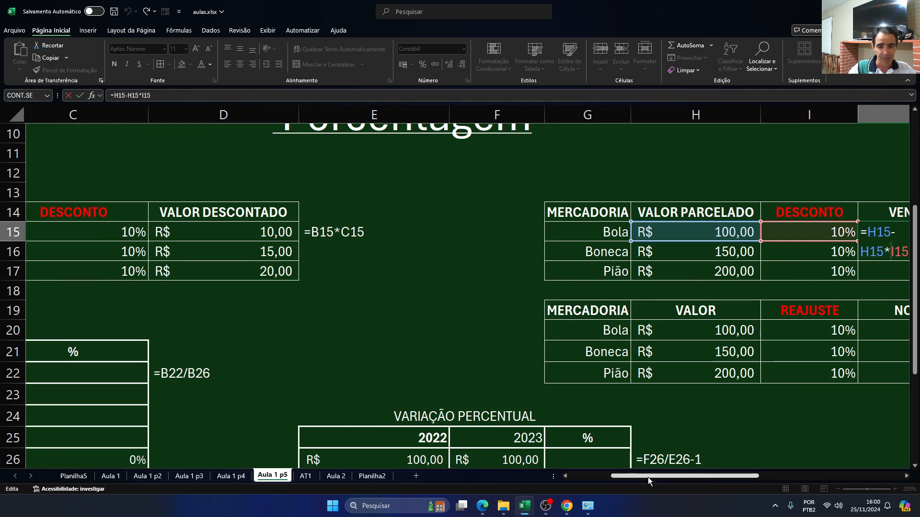
Enclose the multiplication in J15 in parentheses so the formula reads =H15-(H15*I15)
left_click_drag(648, 476, 732, 473)
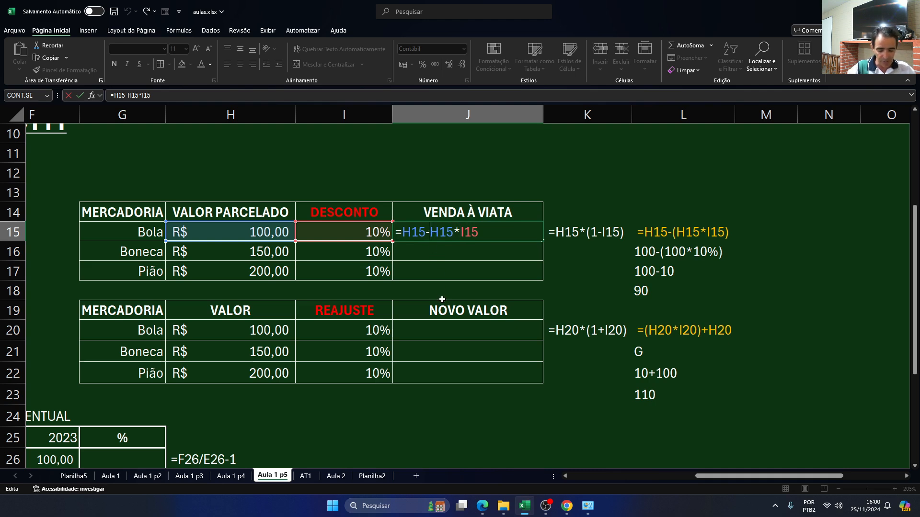
type("(")
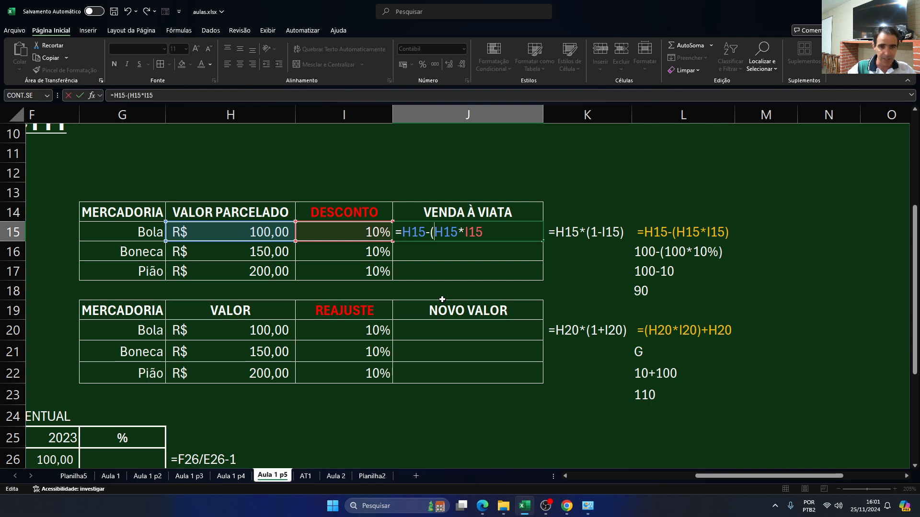
key("Right")
key("Right")
key("Right")
key("Right")
key("Right")
key("Right")
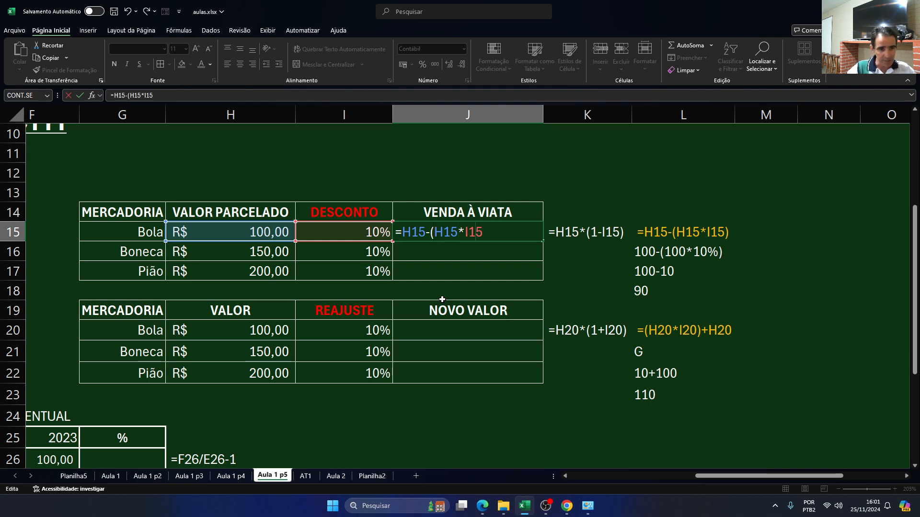
type(")")
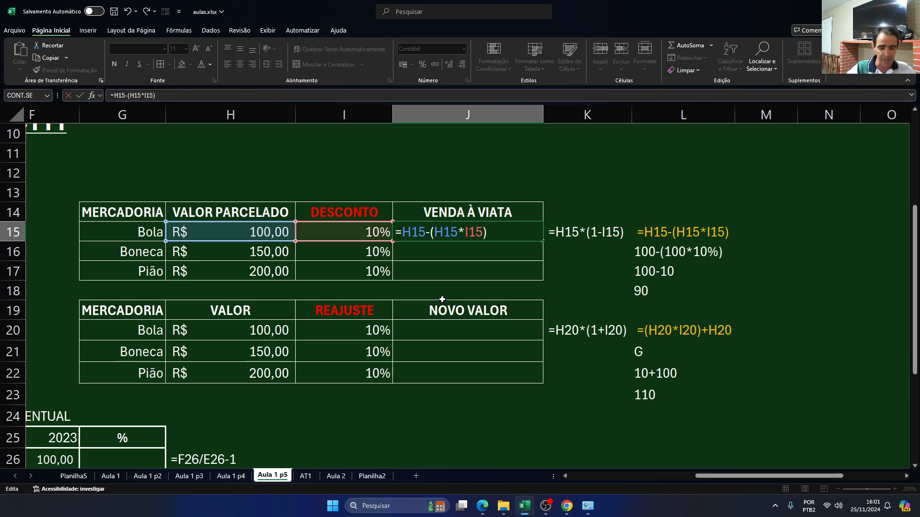
key("ctrl+Return")
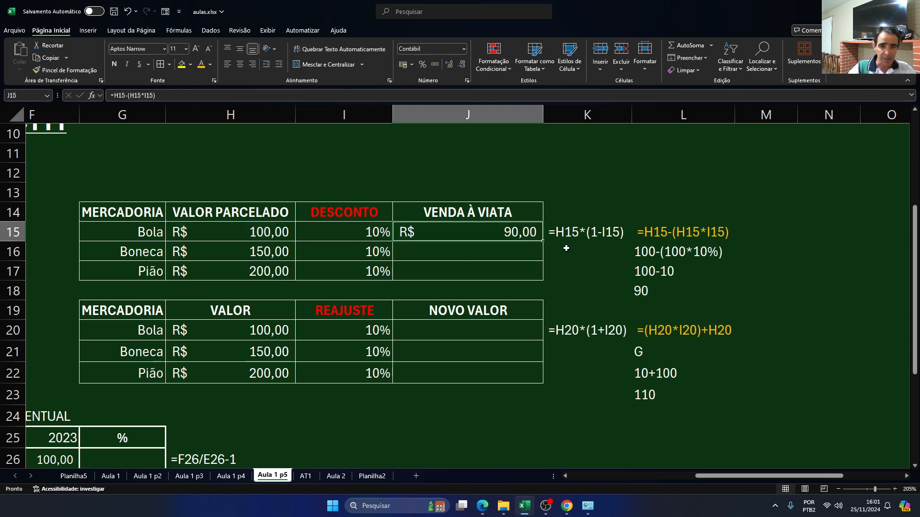
Check J15's formula against the written example in L15, and fill it down to J17 for Boneca and Pião
double_click(471, 236)
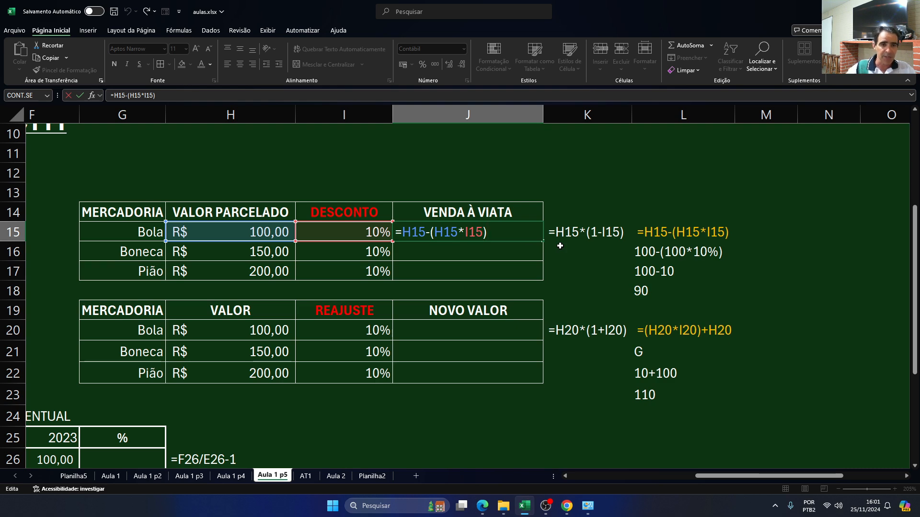
key("Return")
key("Up")
left_click(665, 235)
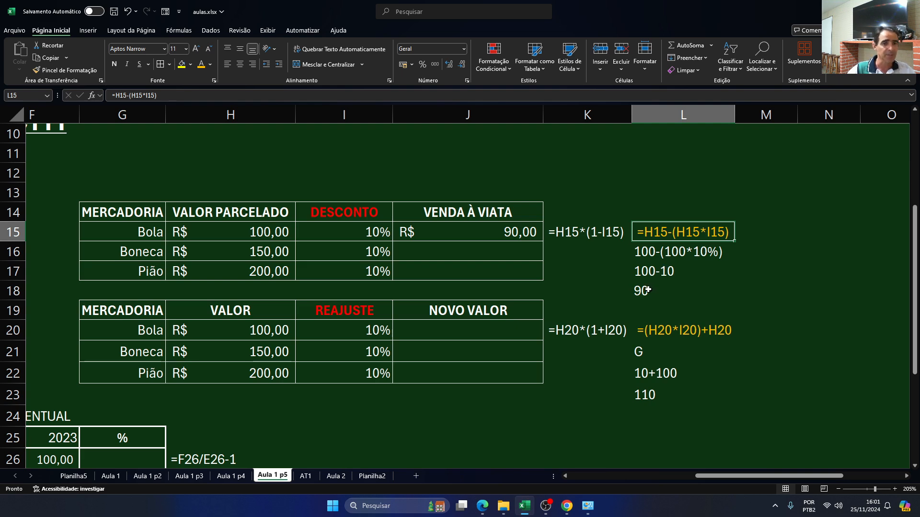
left_click(498, 234)
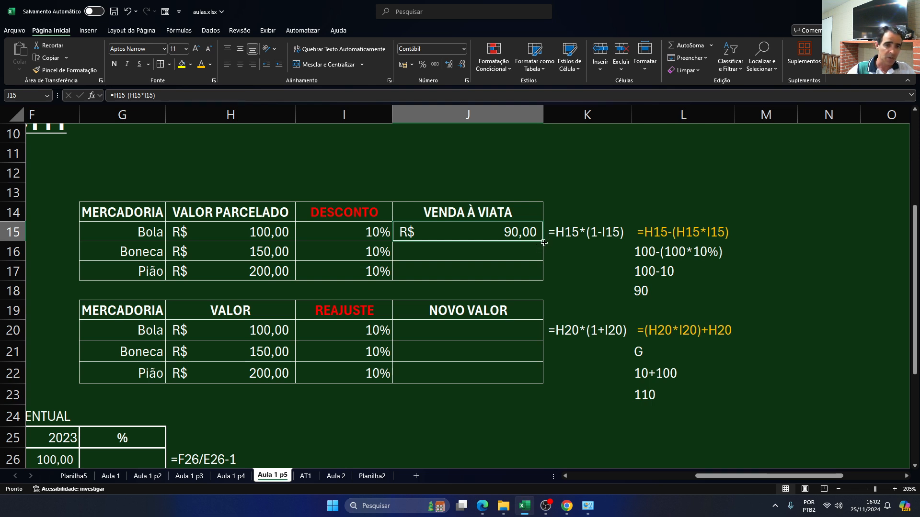
left_click_drag(544, 242, 546, 277)
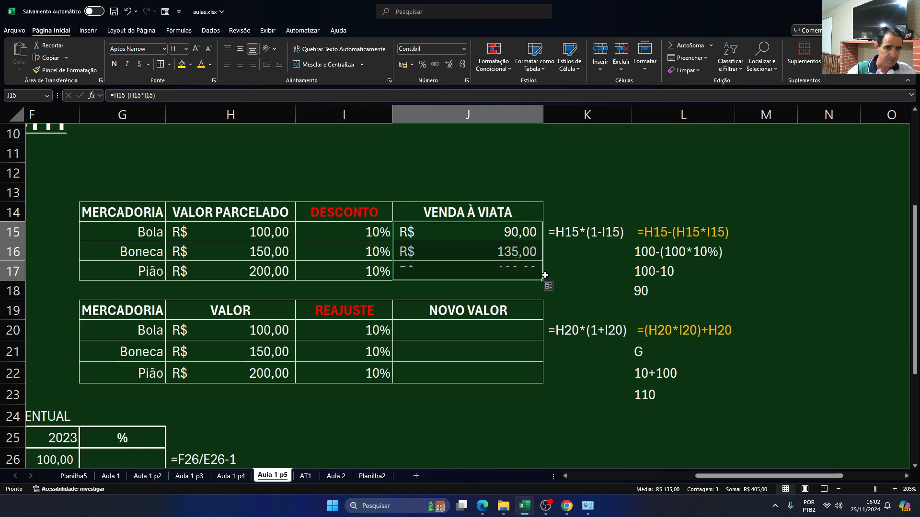
Enter the formula =H20*(1+I20) in J20 for Bola's new value after the price adjustment
left_click(425, 332)
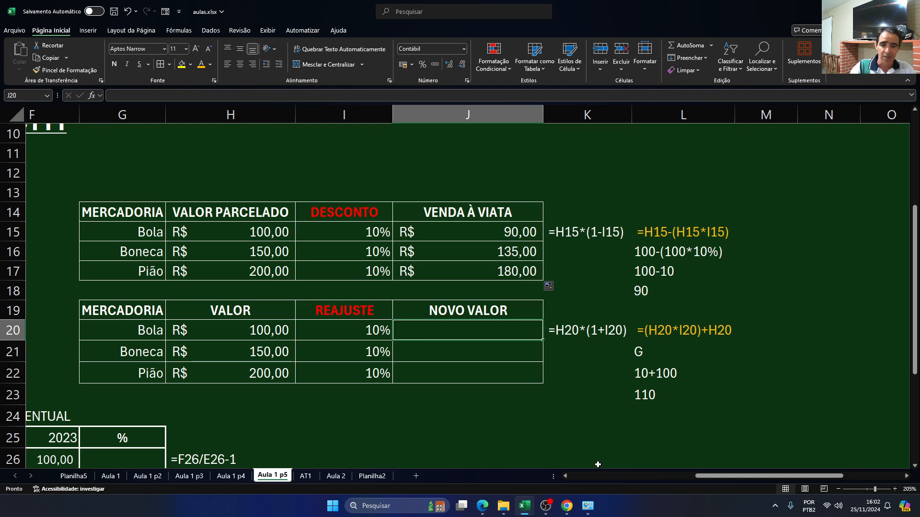
left_click_drag(766, 476, 638, 476)
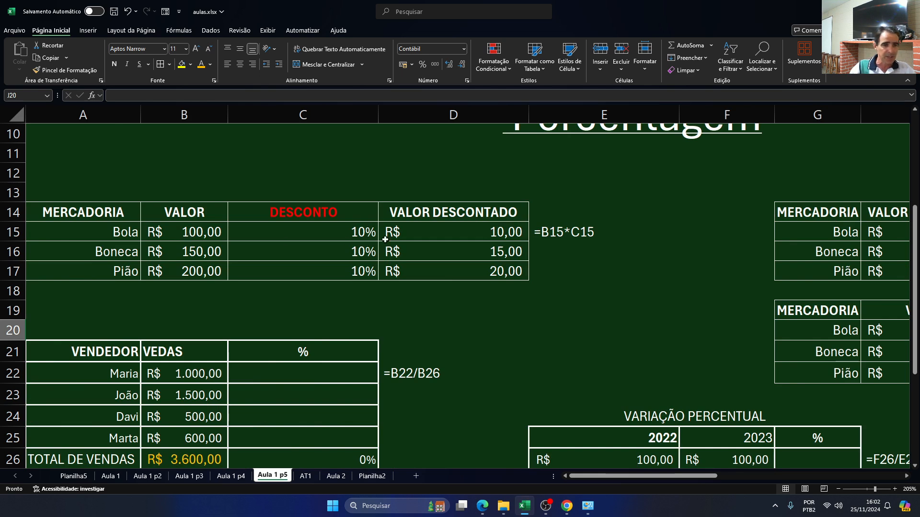
left_click_drag(619, 473, 720, 470)
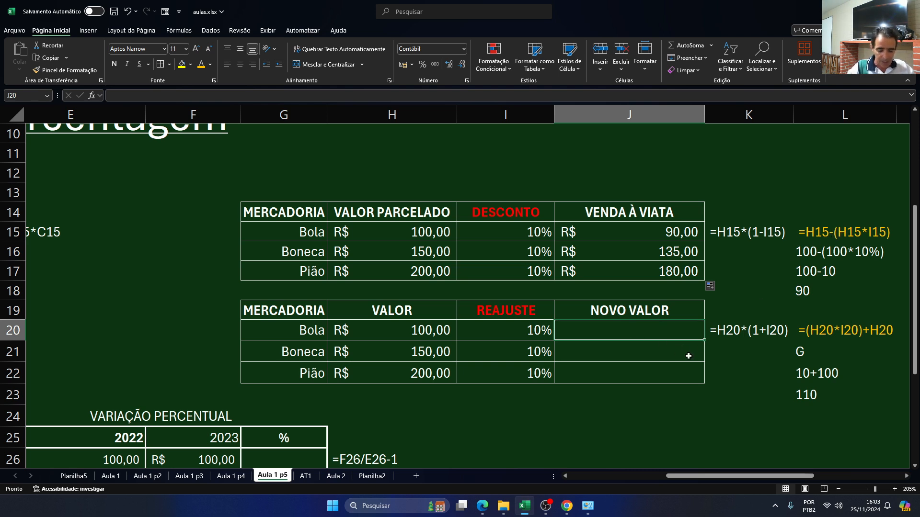
type("=")
key("Left")
key("Left")
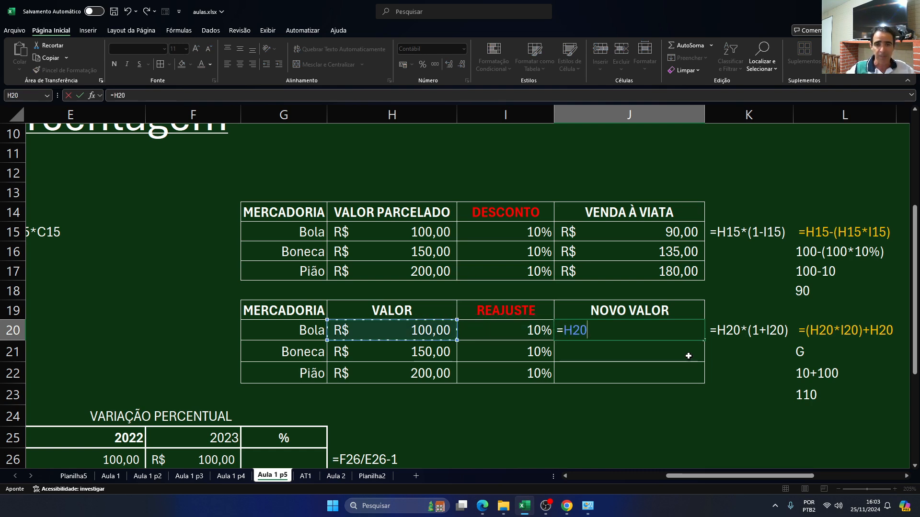
type("*")
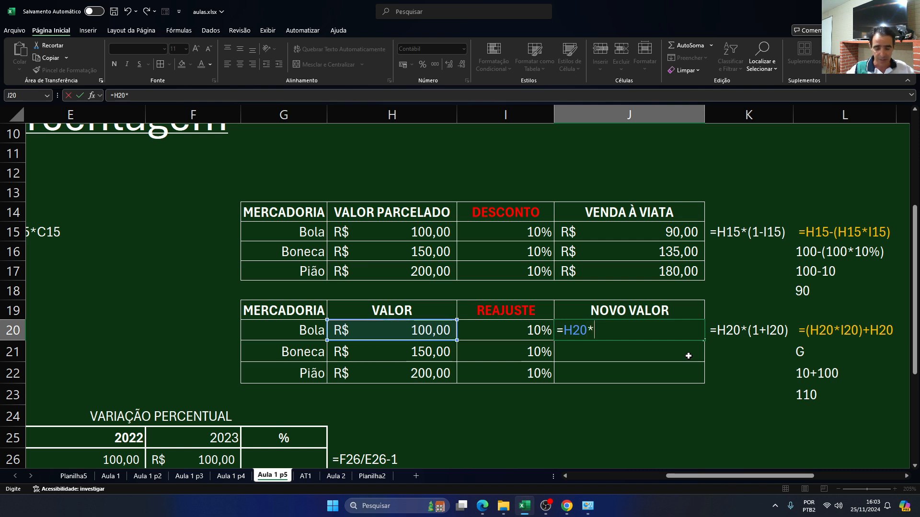
type("(")
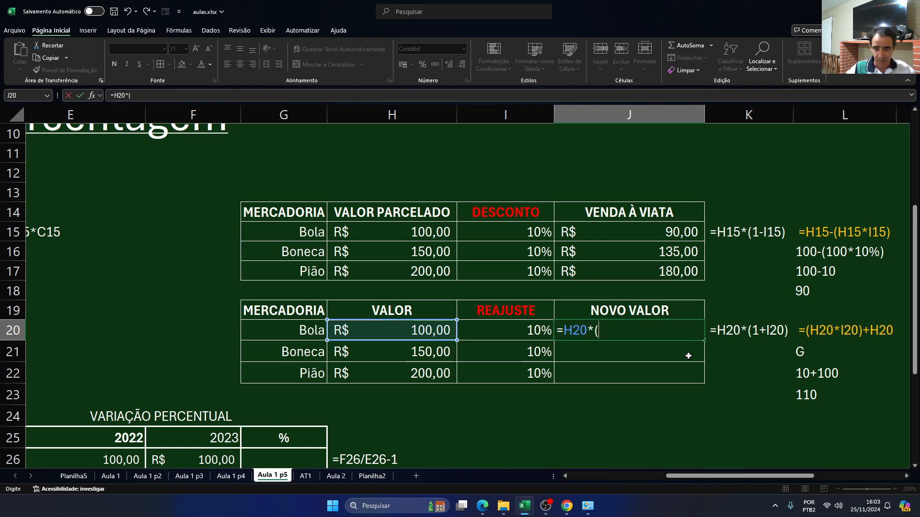
type("1+")
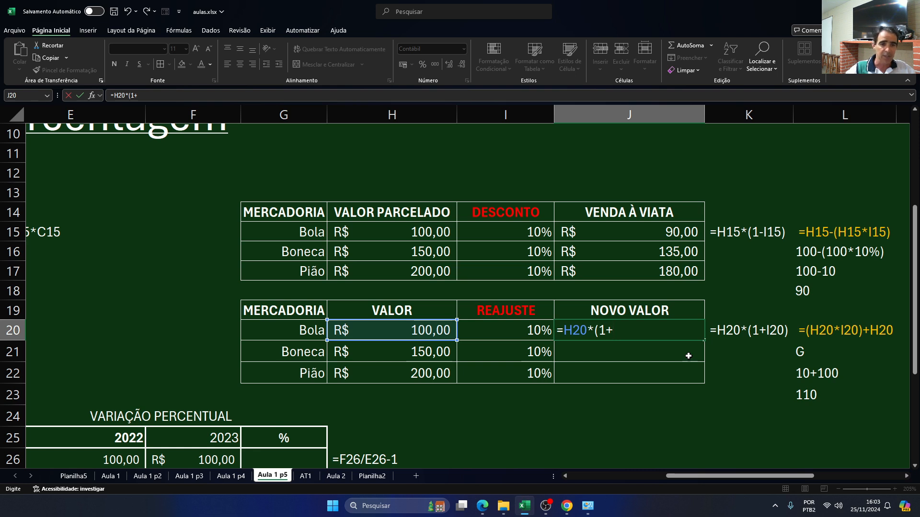
left_click(528, 336)
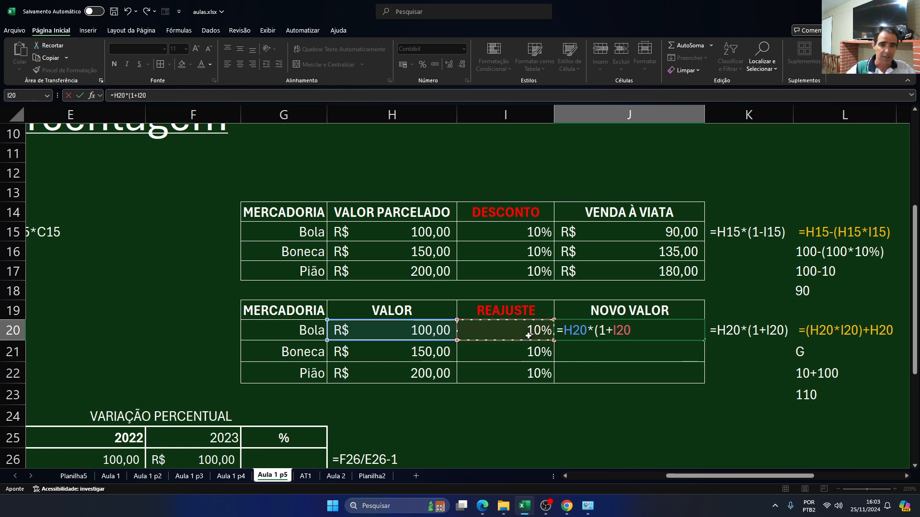
key("Return")
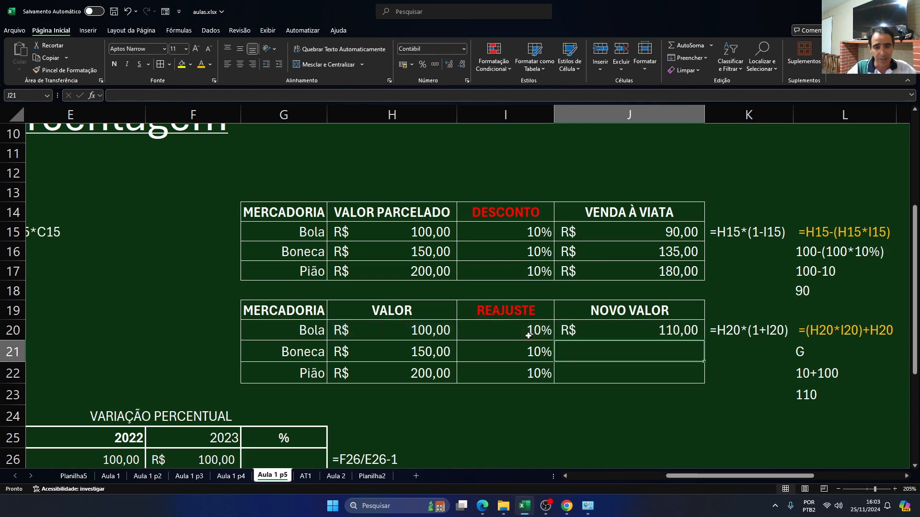
Overwrite J20 with the expression H20*i20+h20 as the alternative calculation of Bola's new value
key("Up")
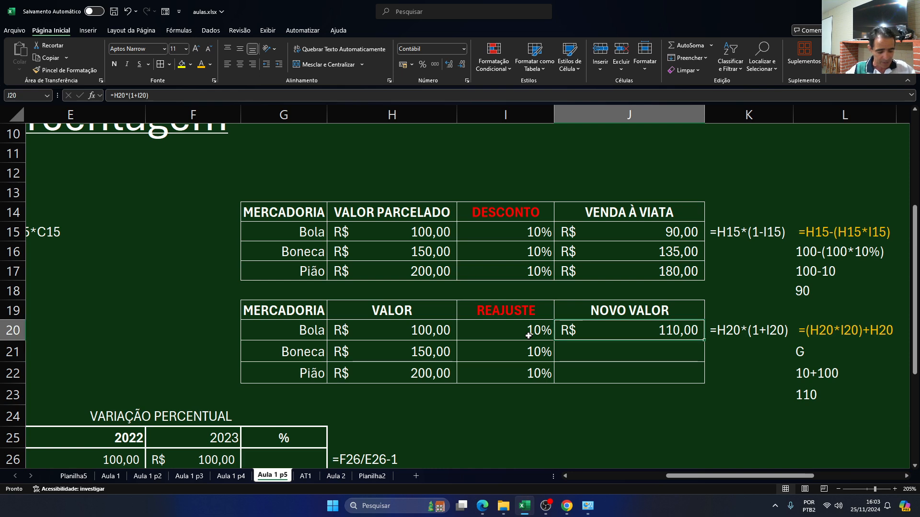
type("H")
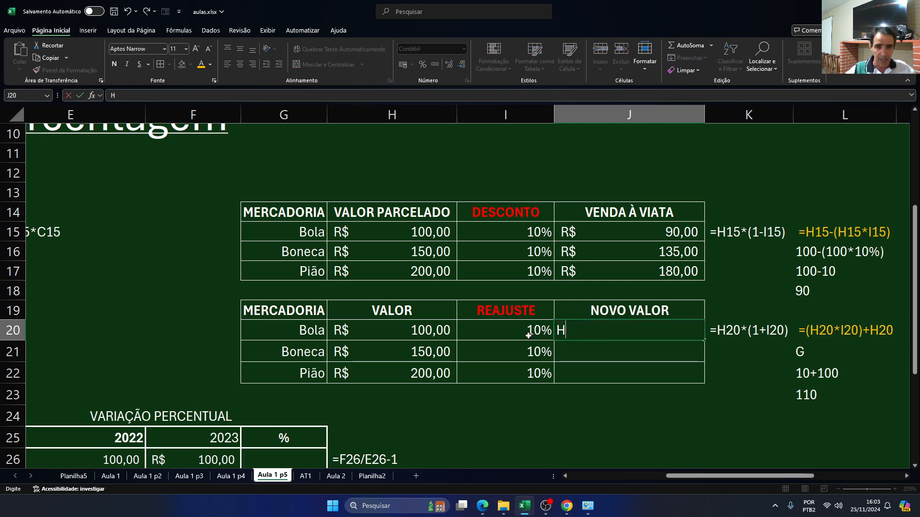
type("20")
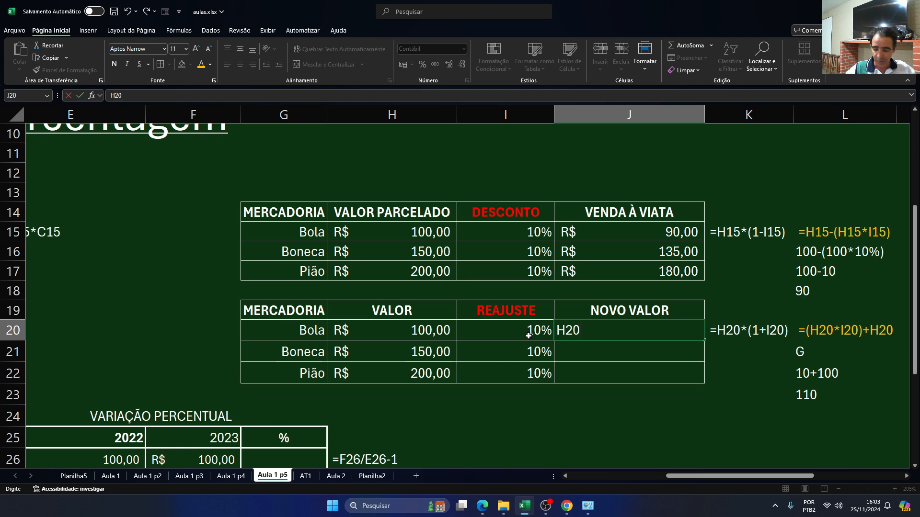
type("*")
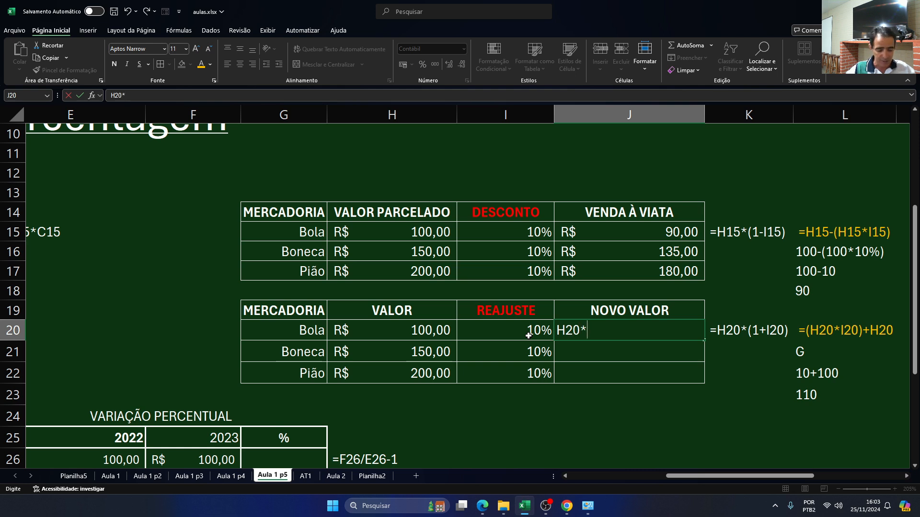
type("1")
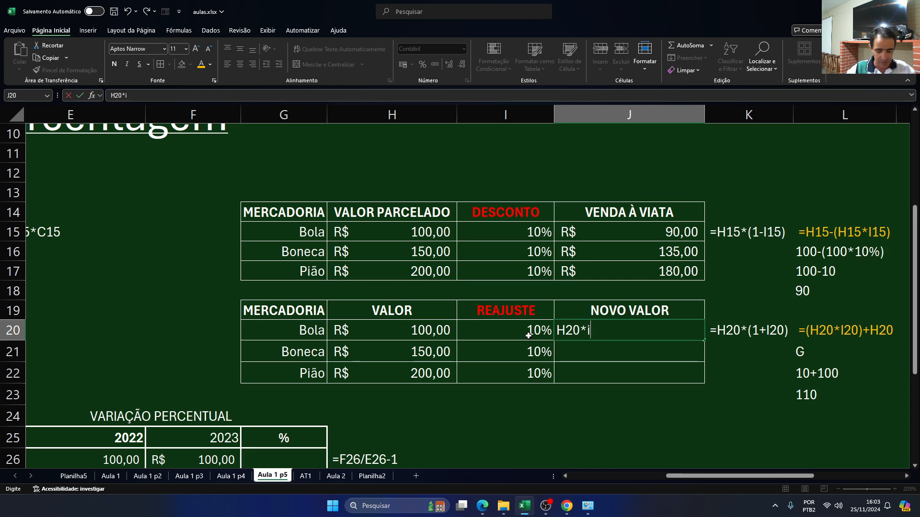
type("20+")
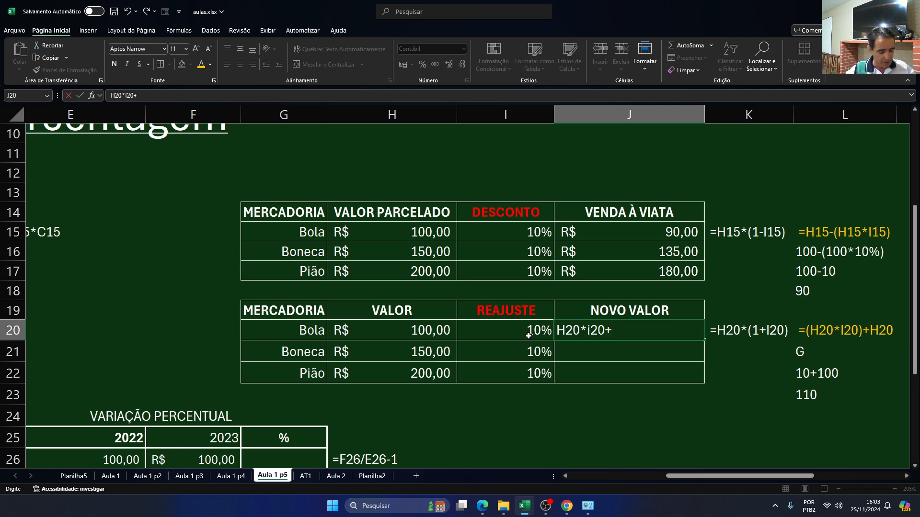
type("h20")
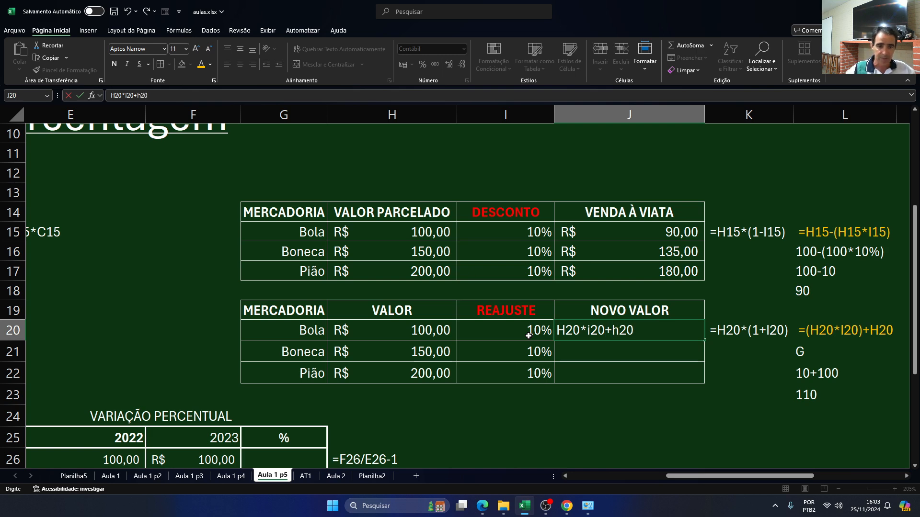
key("Return")
key("Up")
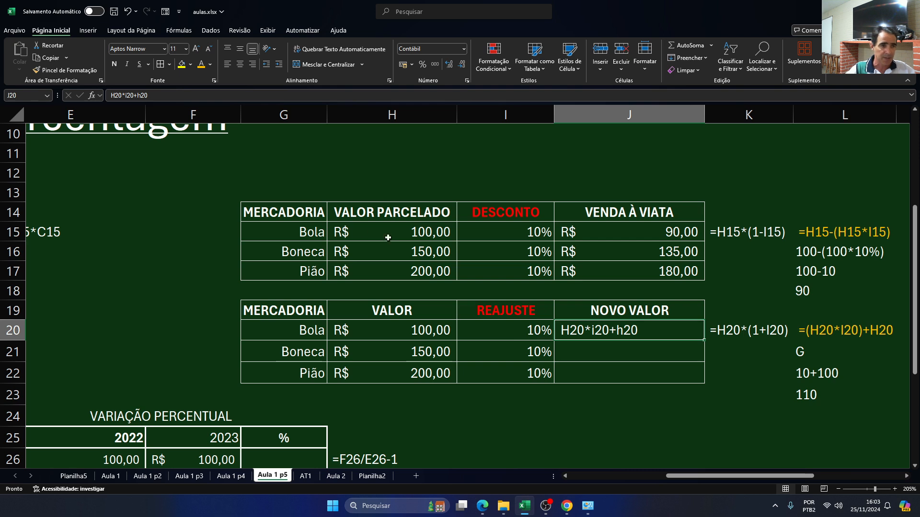
Add the missing equals sign before the expression in J20 so it becomes =H20*I20+H20
left_click(110, 96)
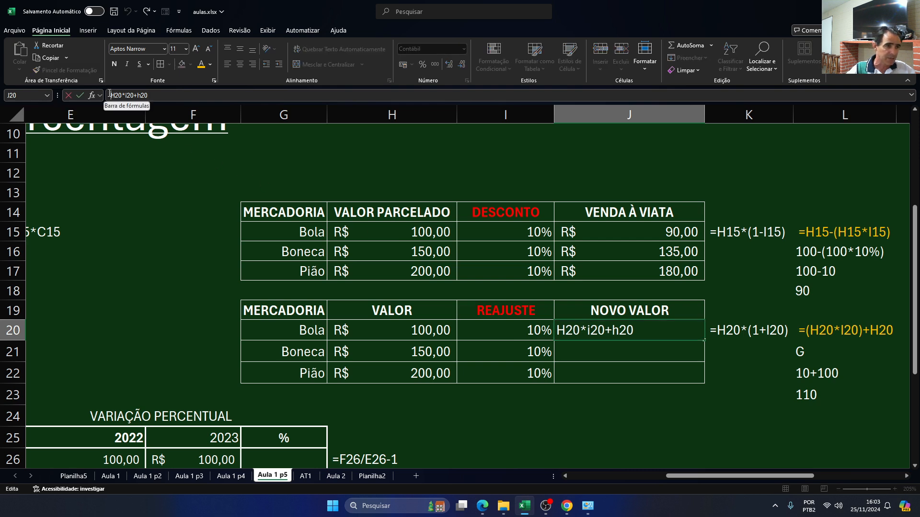
type("=")
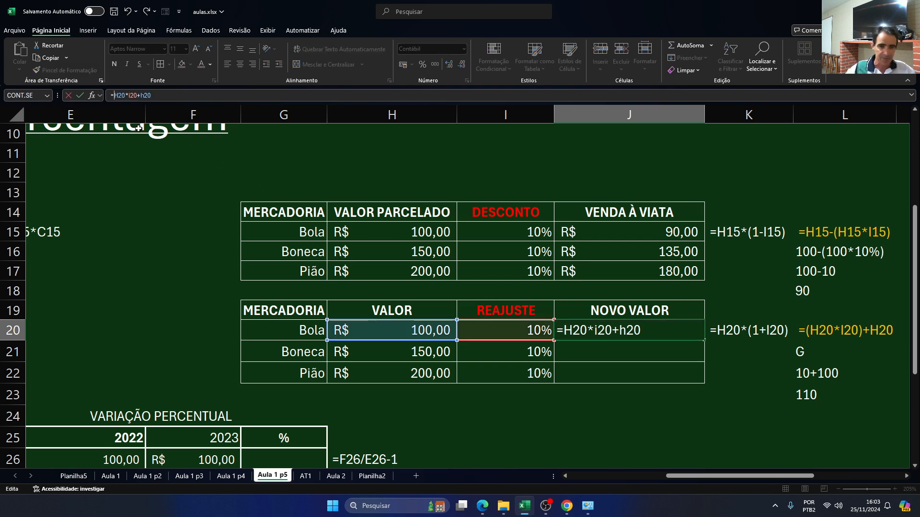
key("Return")
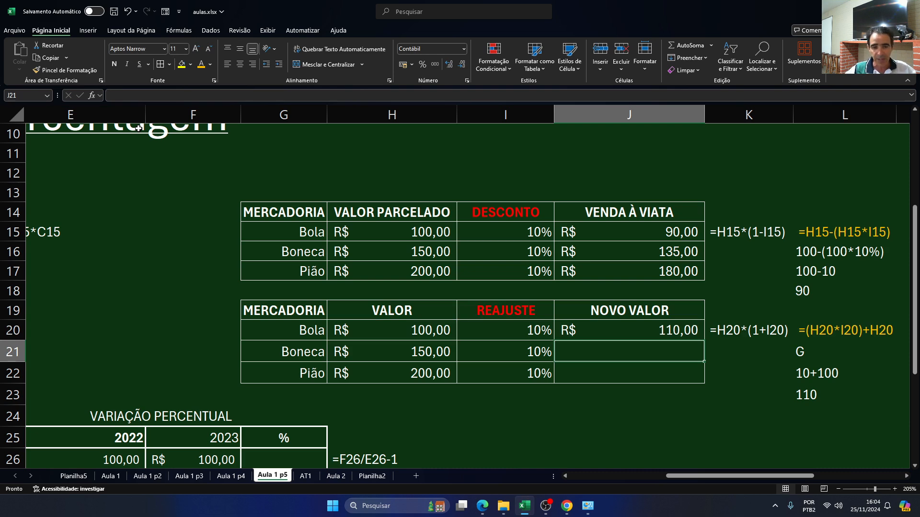
key("Up")
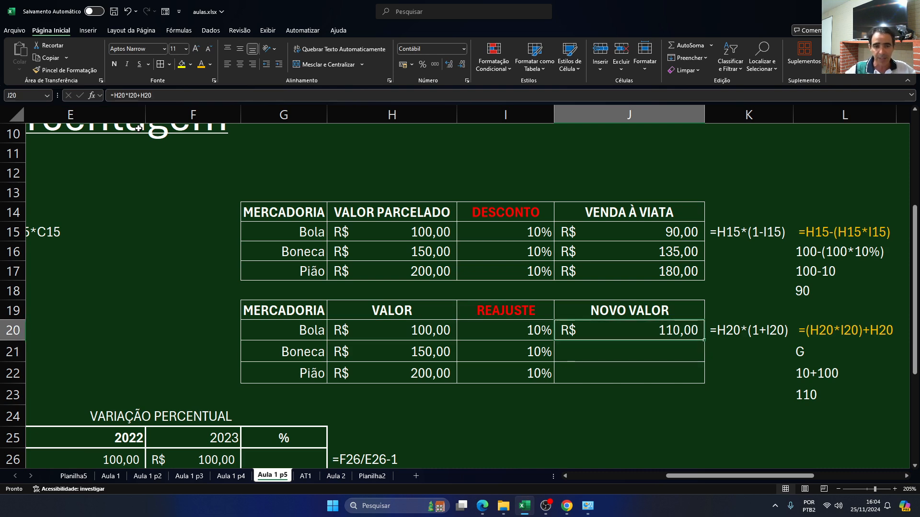
Enclose the multiplication in J20 in parentheses to read =(H20*I20)+H20, and compare it with the written formula in K20
double_click(614, 330)
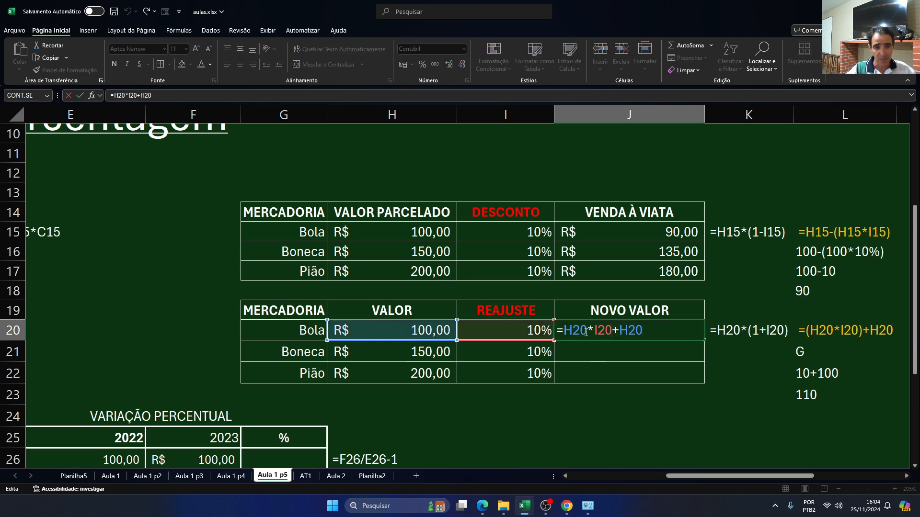
left_click(567, 327)
type("(")
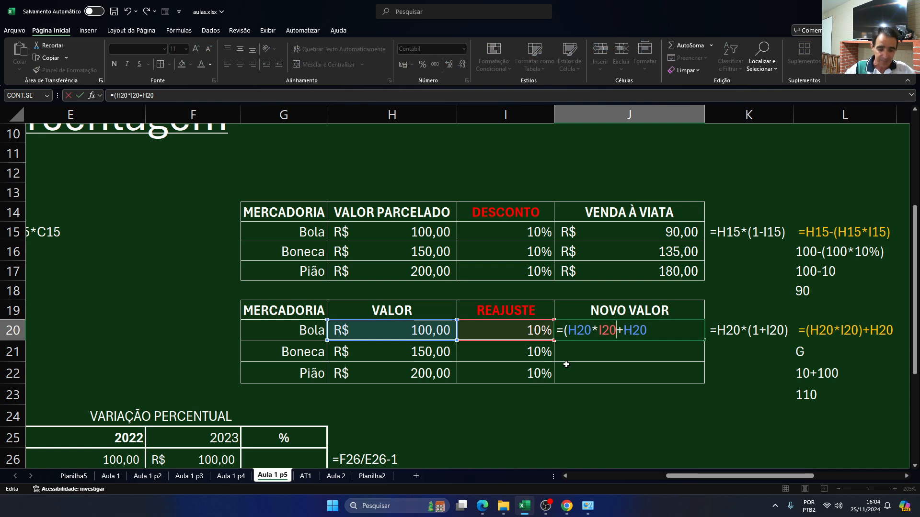
key("Return")
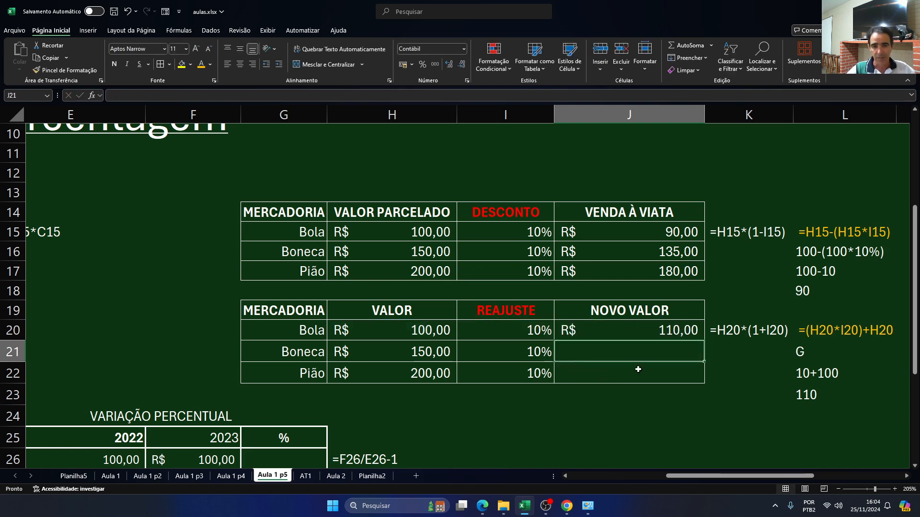
double_click(641, 329)
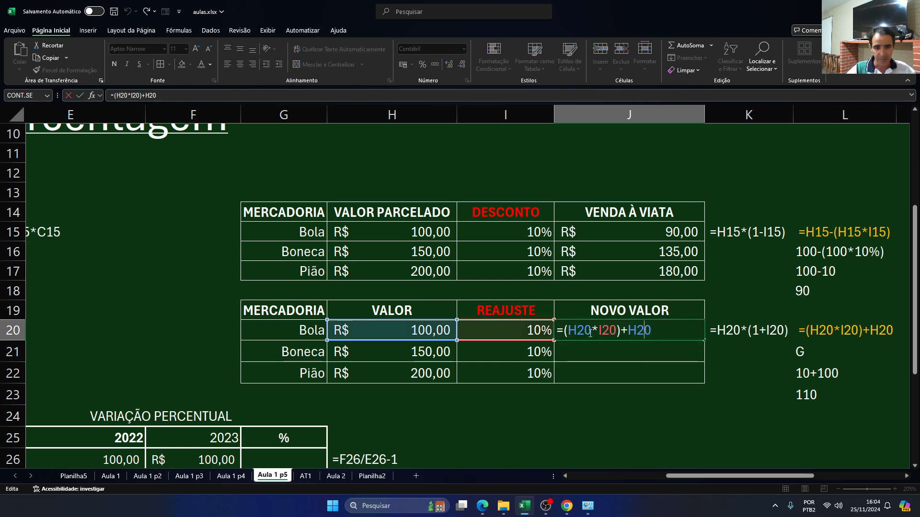
left_click(733, 331)
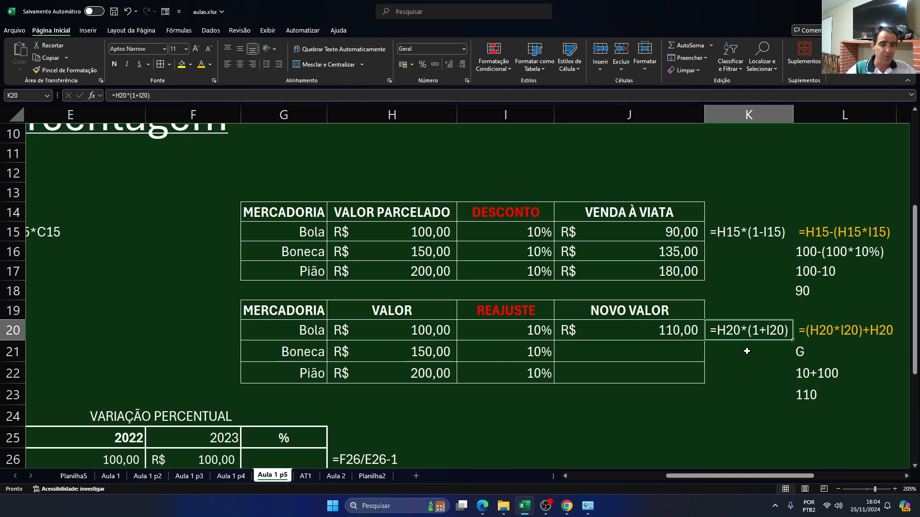
Examine the sellers in A22:A25 and their individual sales values in B22:B25 that make up the sales total
left_click_drag(767, 475, 667, 476)
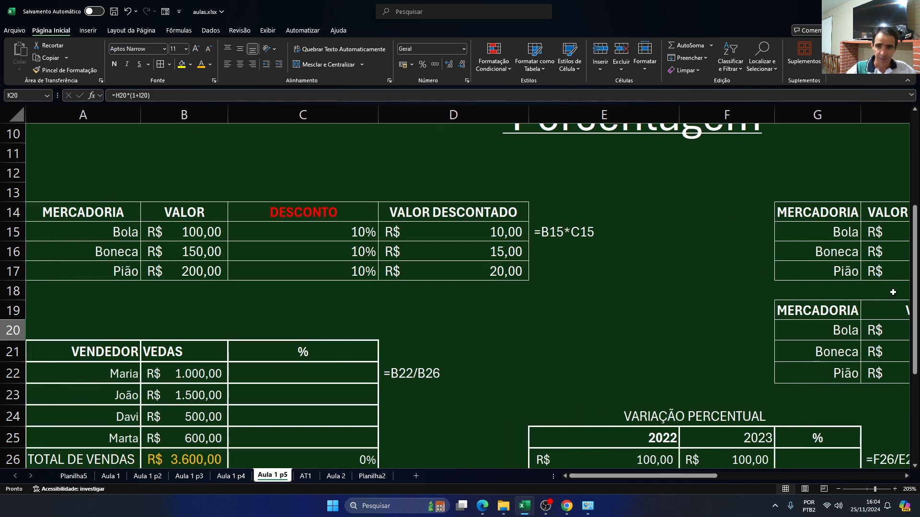
left_click_drag(915, 248, 915, 309)
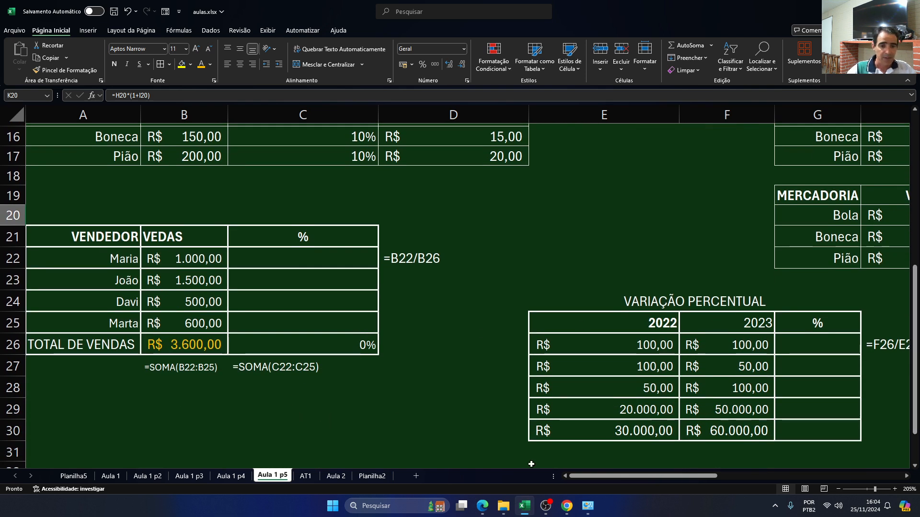
left_click(164, 259)
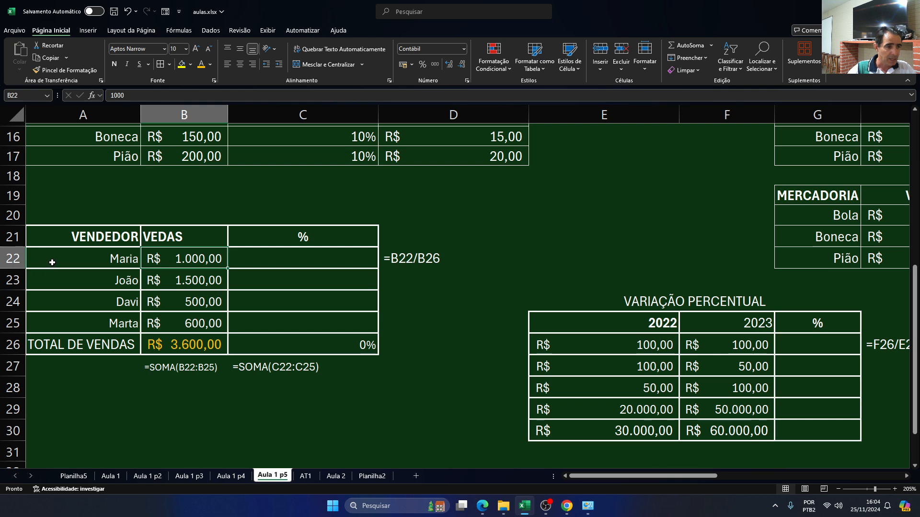
left_click(75, 256)
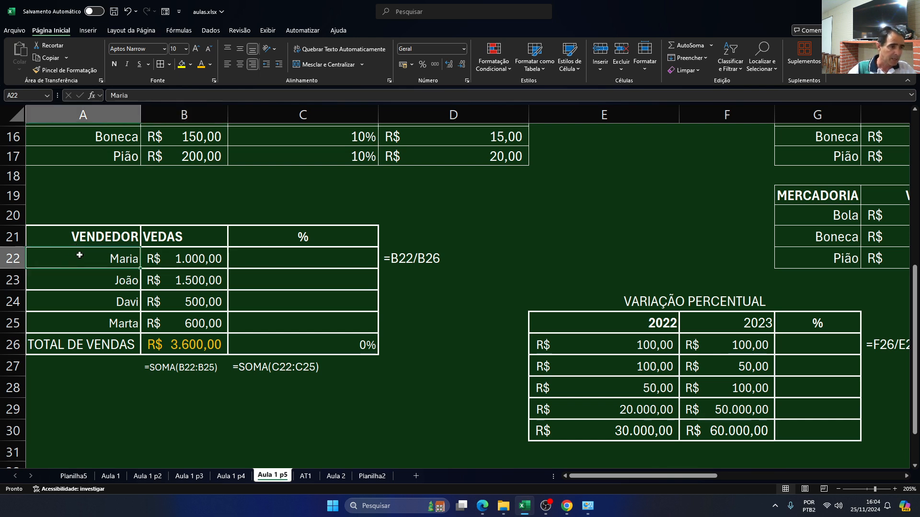
left_click(72, 281)
left_click(71, 308)
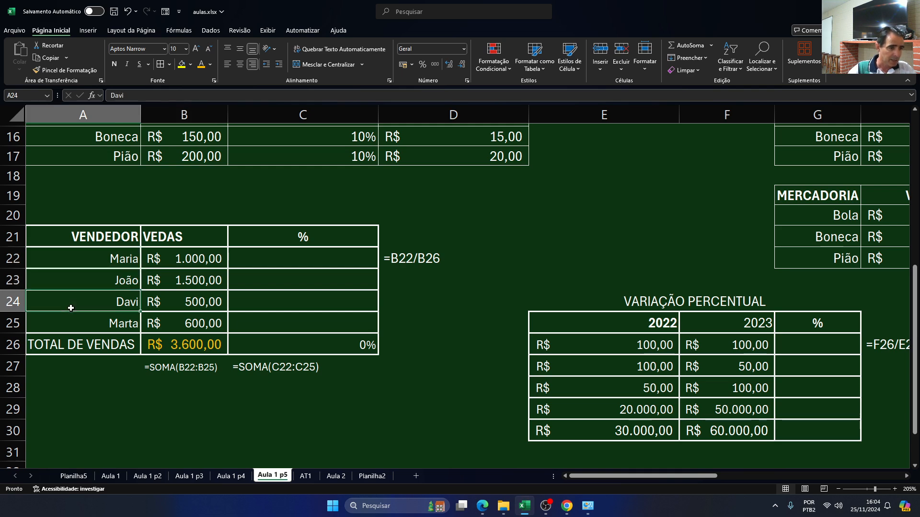
left_click(73, 323)
left_click(163, 255)
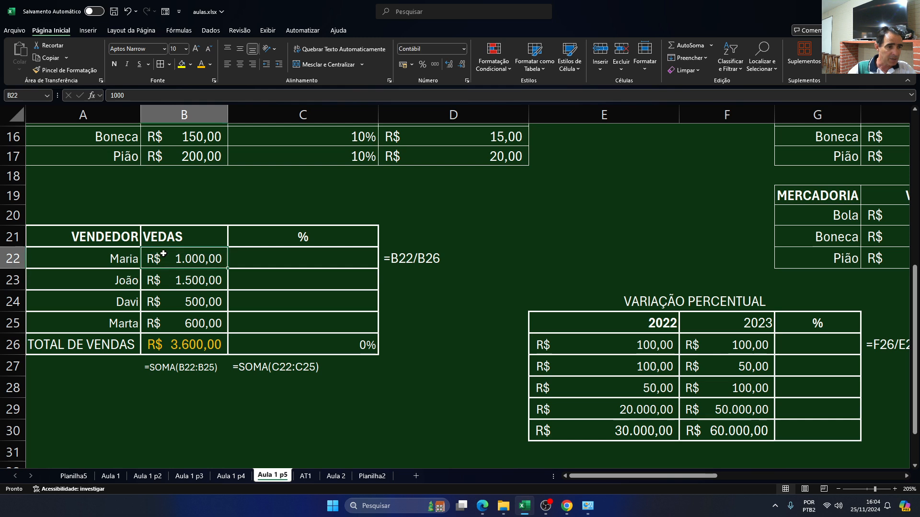
left_click(165, 280)
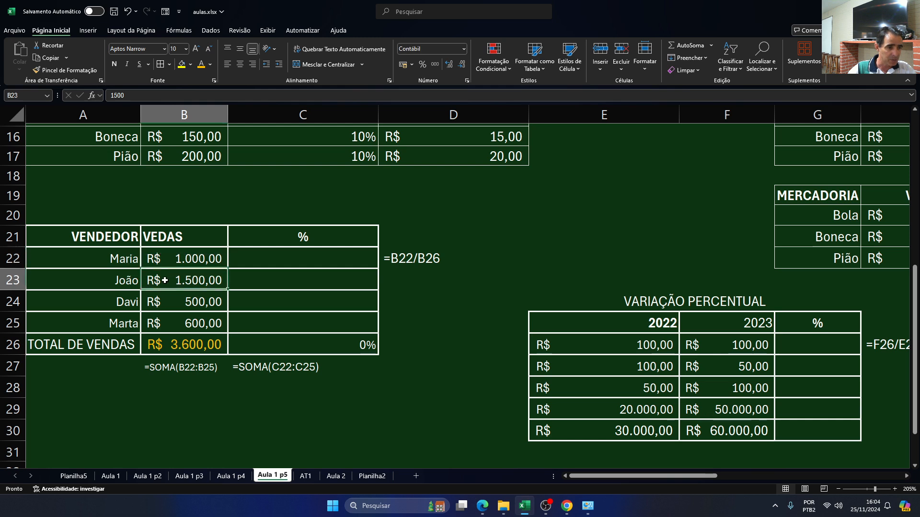
left_click(166, 308)
left_click(160, 325)
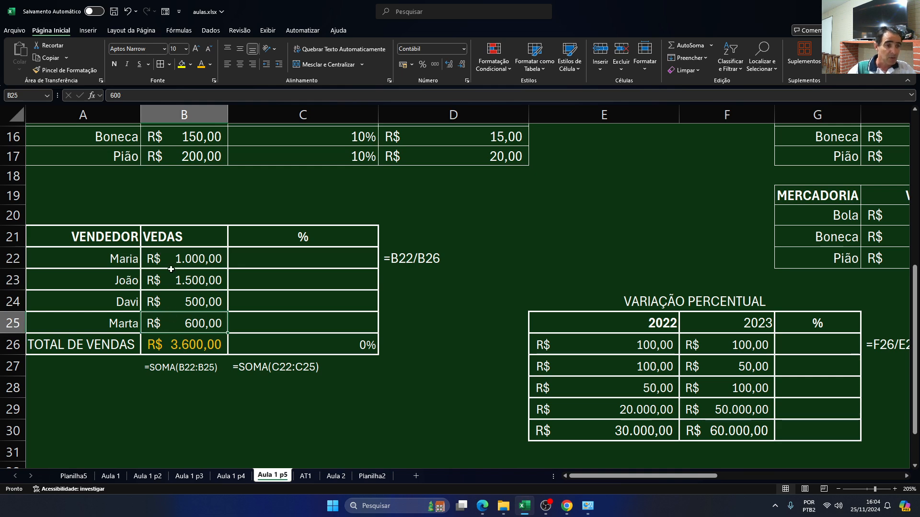
left_click_drag(173, 258, 172, 323)
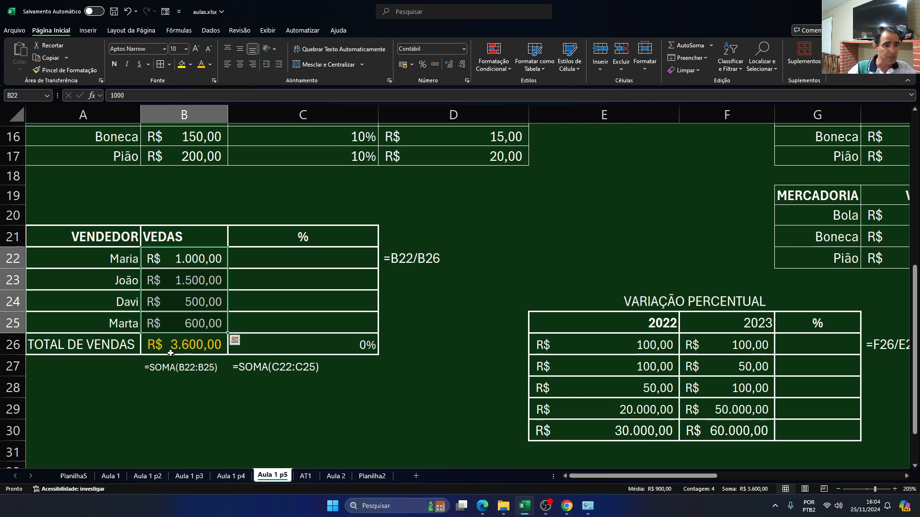
Enter the formula =B22/B26 in C22 for the first seller's share of total sales
left_click(278, 261)
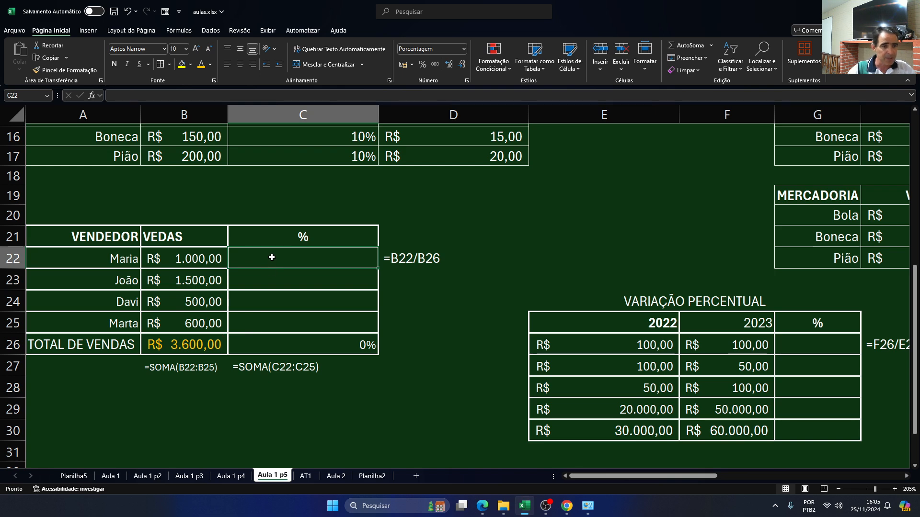
type("=")
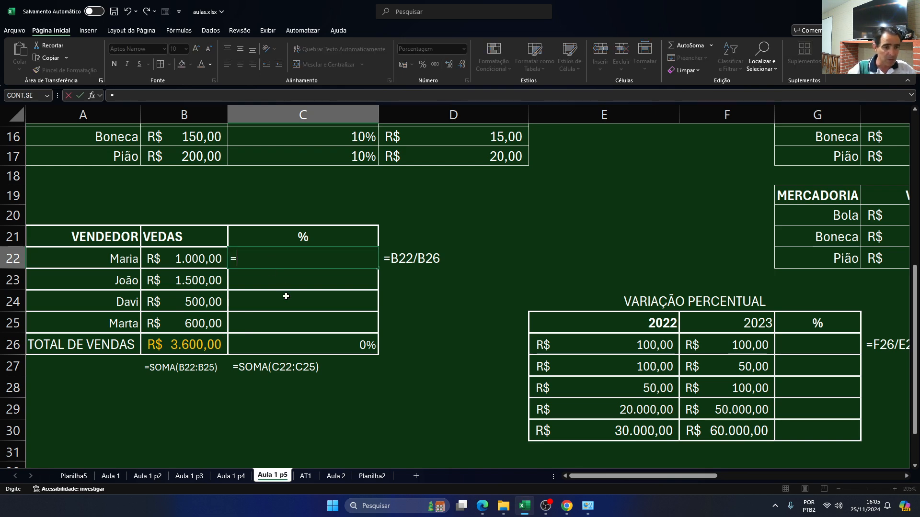
key("Left")
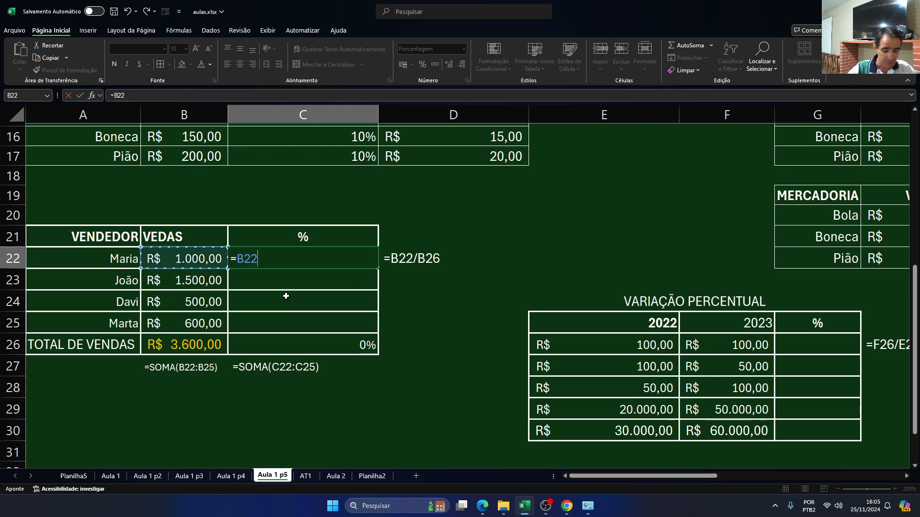
type("/")
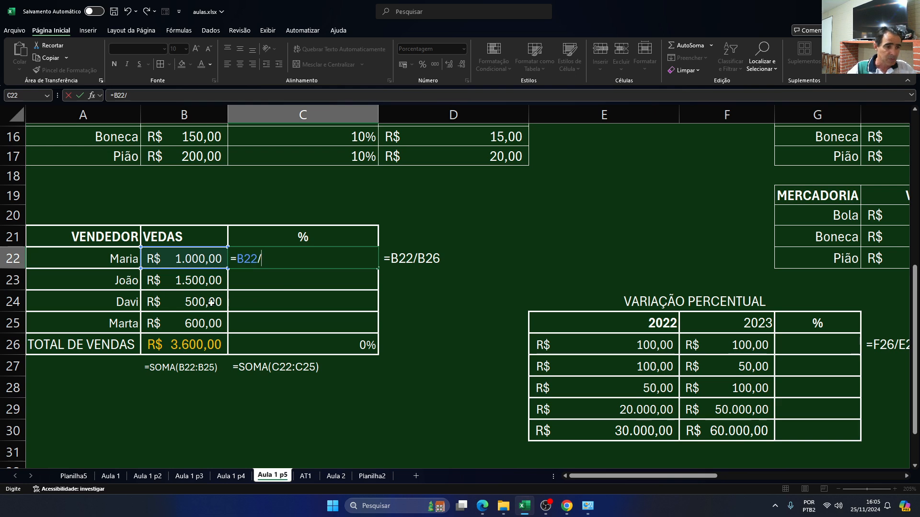
left_click(191, 348)
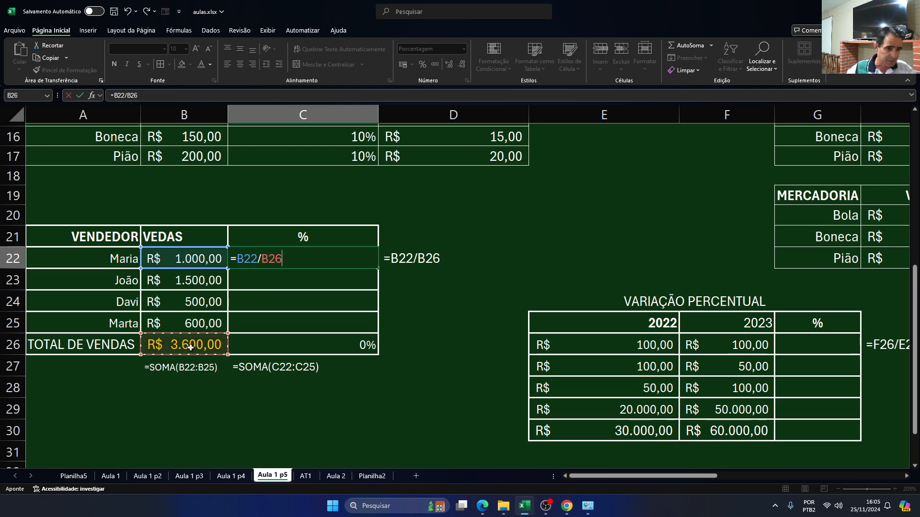
key("Return")
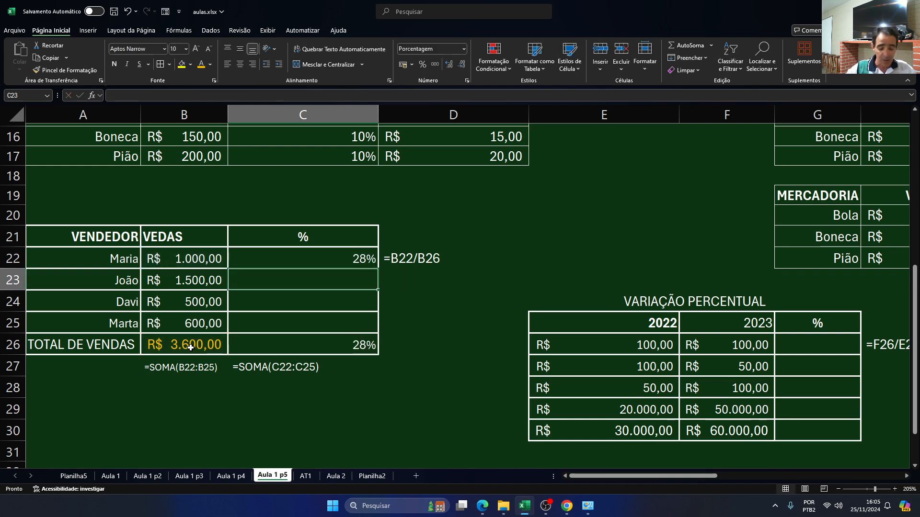
Change the number format of the empty percentage cells C23:C25 to Geral
key("shift+Down")
key("shift+Down")
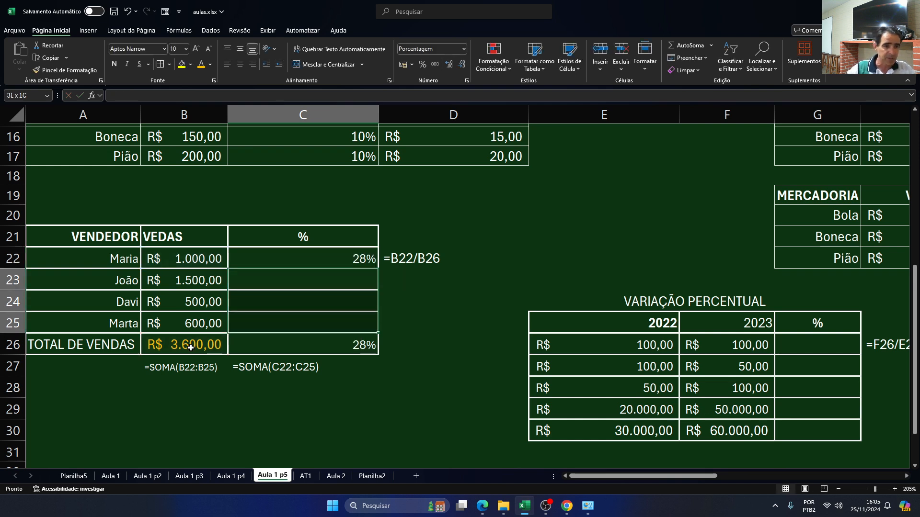
left_click(464, 49)
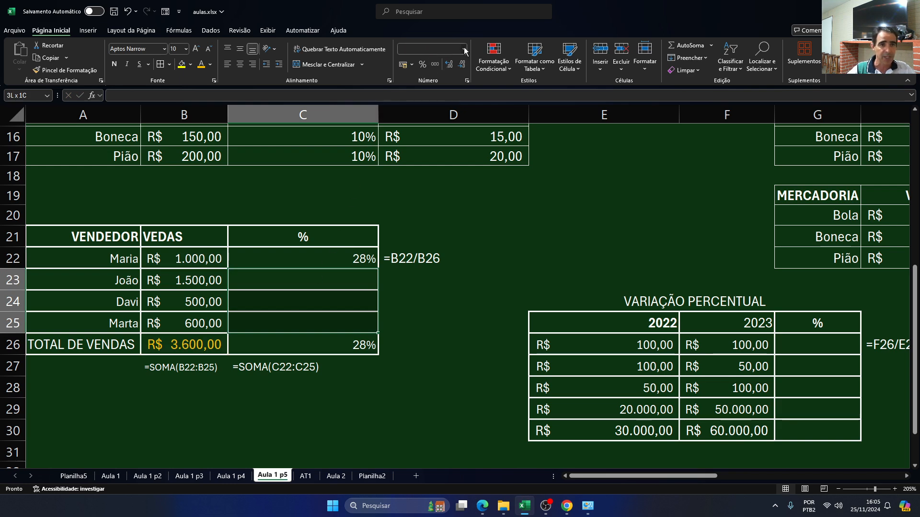
left_click(442, 67)
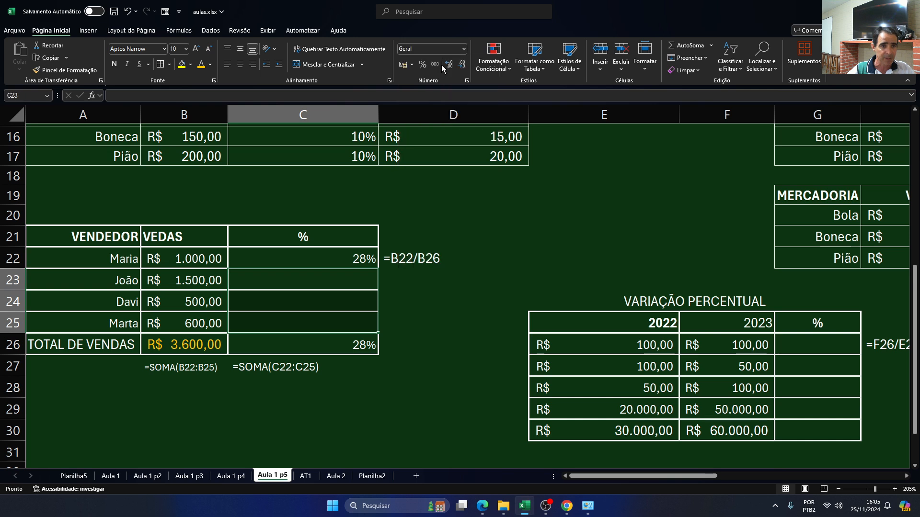
left_click(316, 275)
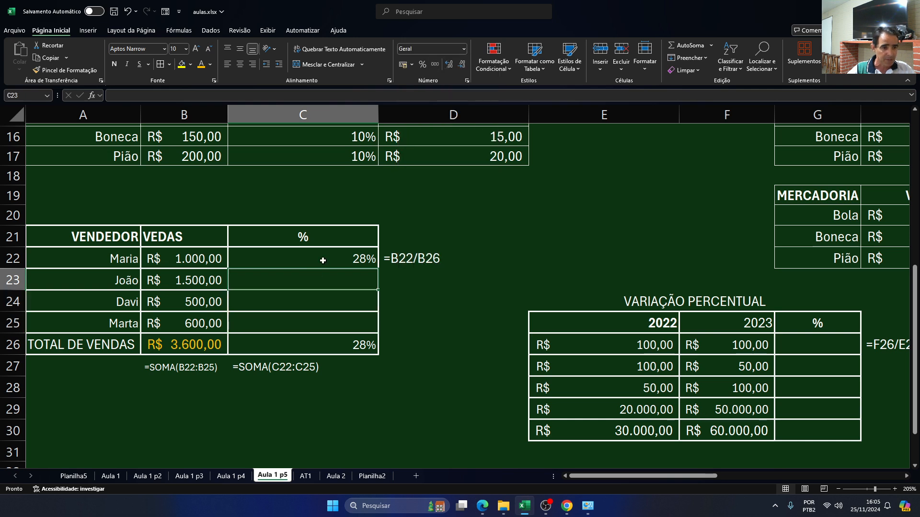
Change C22 to the Geral format and reduce its decimal places to two
left_click(323, 261)
left_click(463, 50)
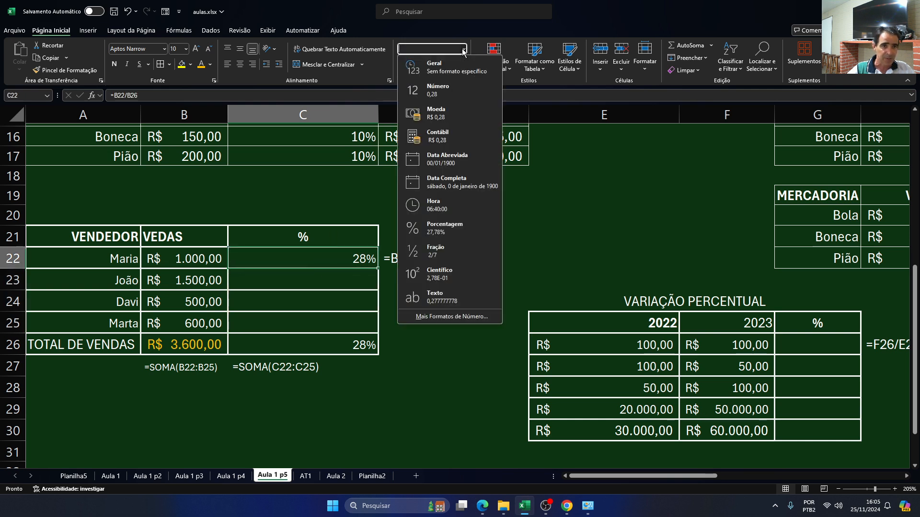
left_click(443, 68)
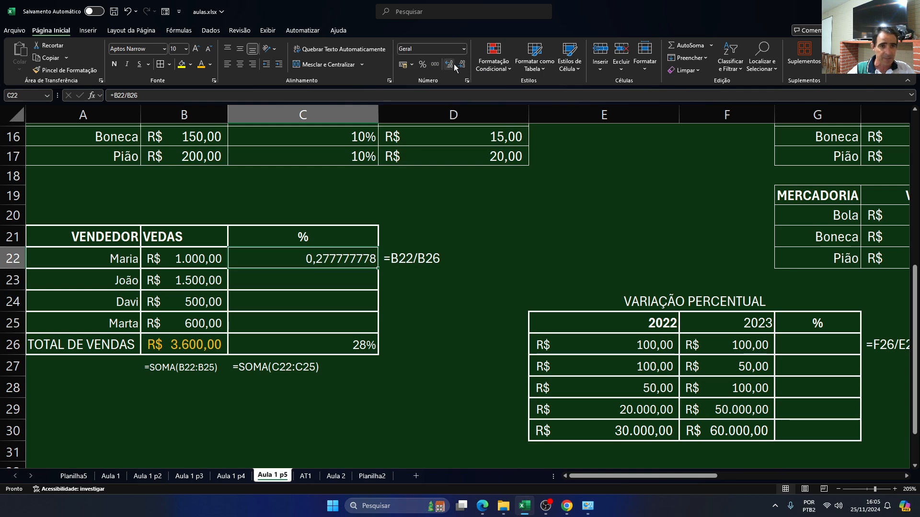
left_click(460, 67)
left_click(460, 67)
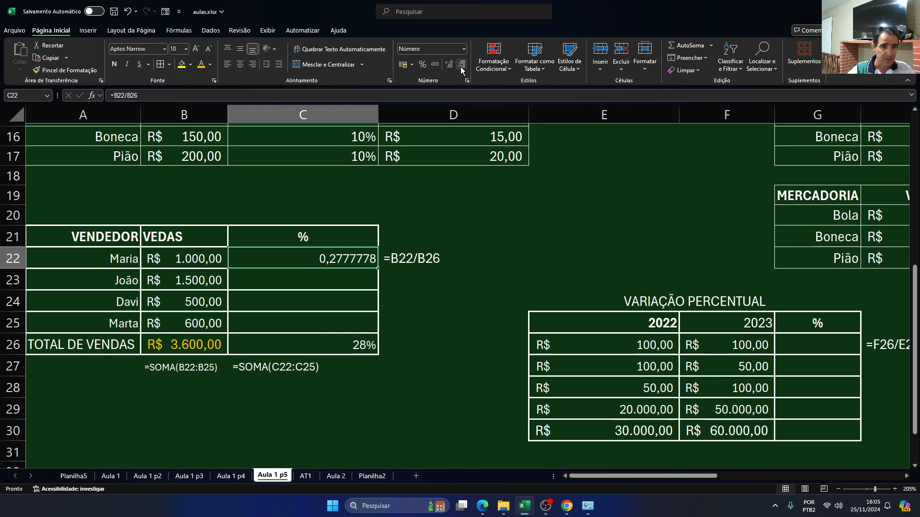
left_click(461, 67)
left_click(461, 67)
left_click(461, 67)
left_click(460, 67)
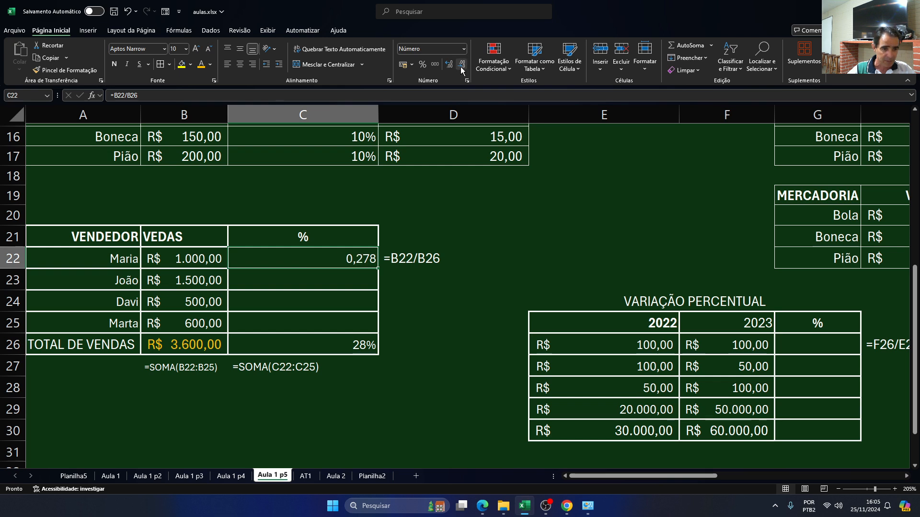
left_click(461, 67)
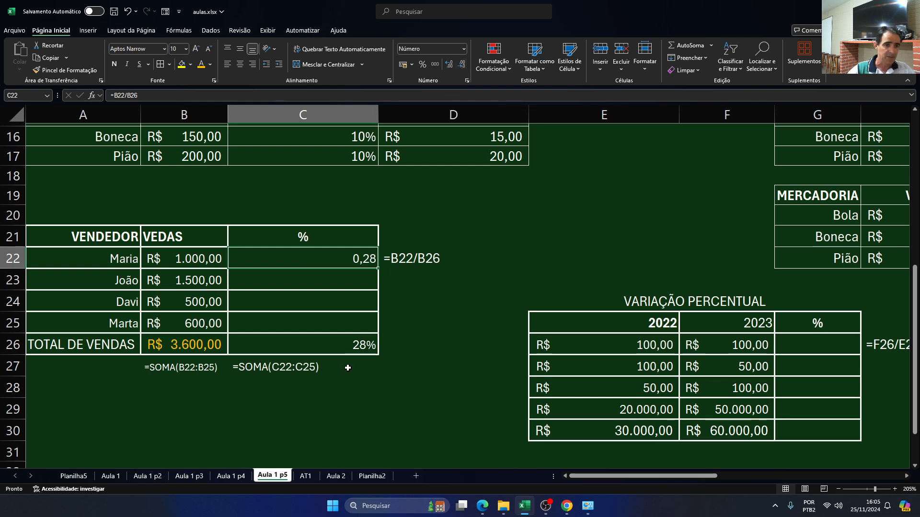
Extend the two-decimal number format of C22 to the whole range C22:C25
left_click_drag(349, 256, 341, 324)
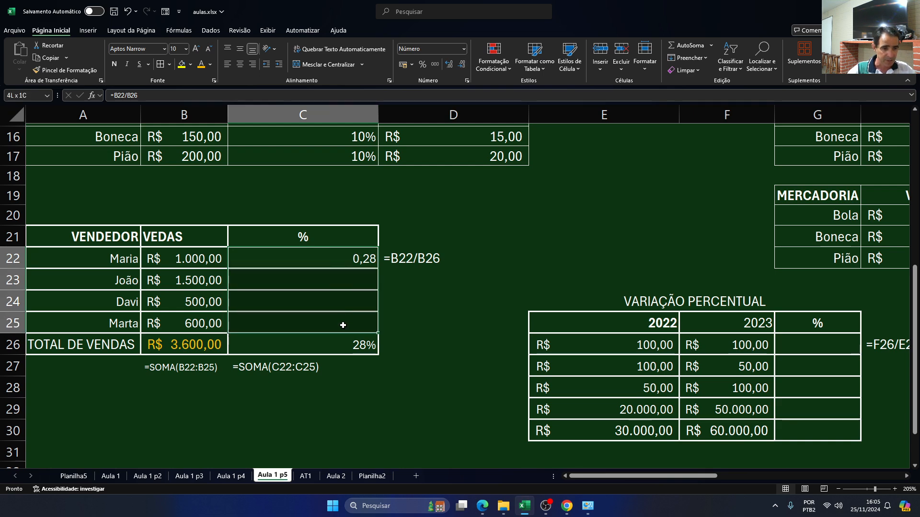
left_click(463, 64)
left_click(449, 65)
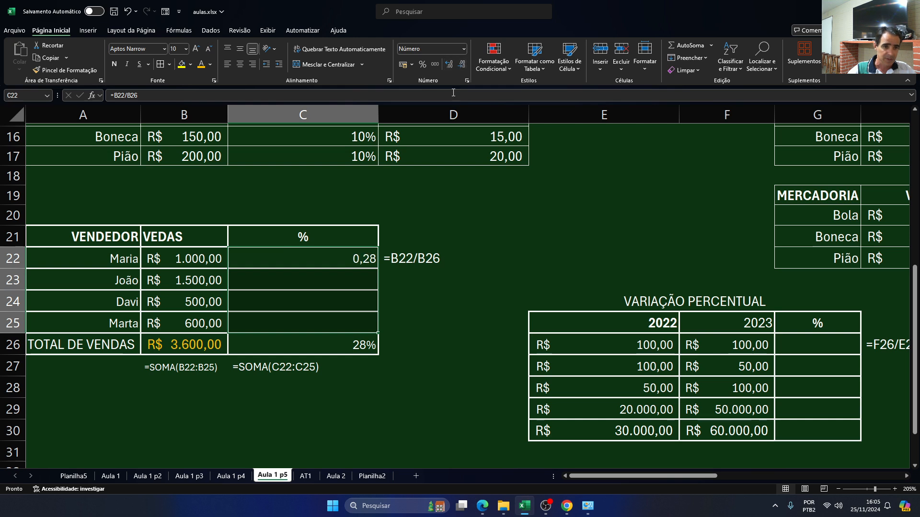
left_click(474, 284)
Enter the formula =B23/B26 in C23 for the second seller's share of total sales
left_click(353, 277)
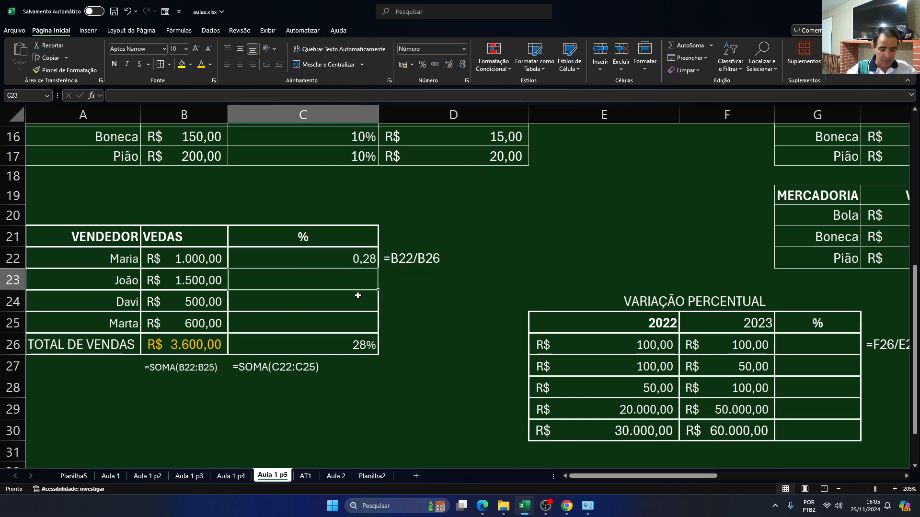
type("=")
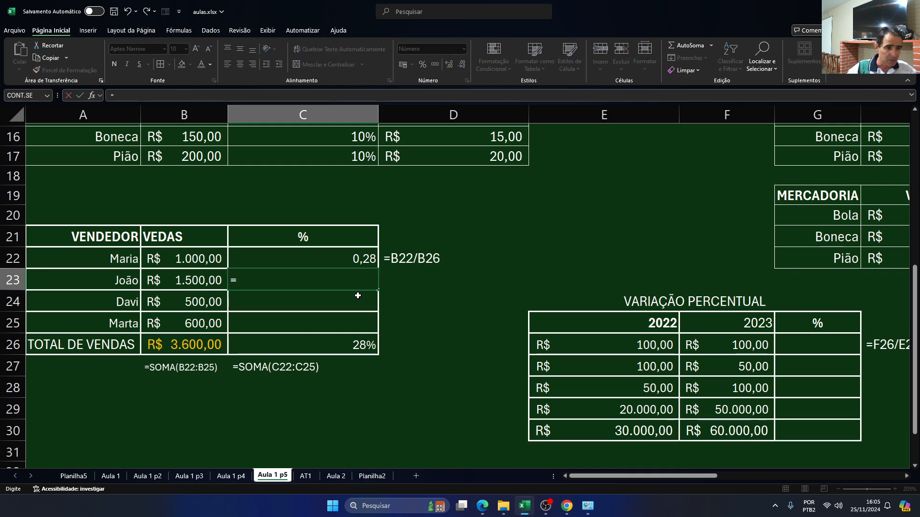
key("Left")
type("/")
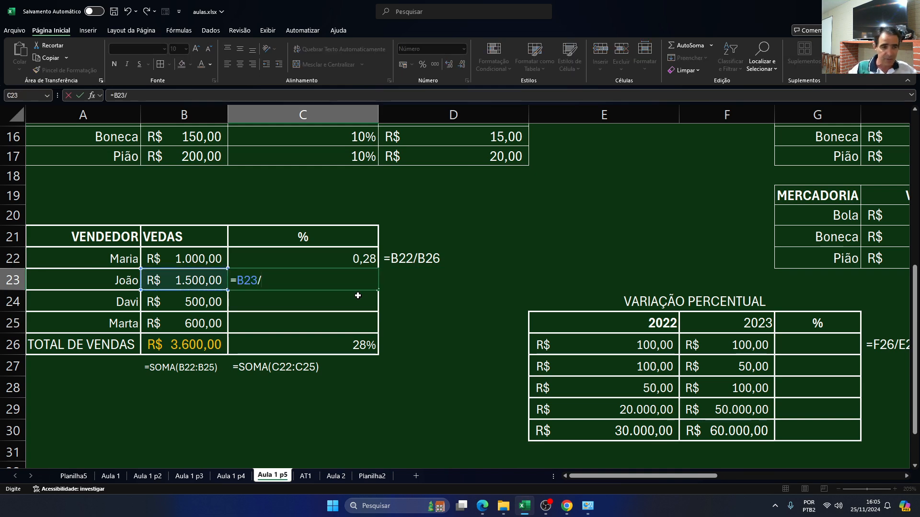
key("Down")
key("Down")
key("Down")
key("Left")
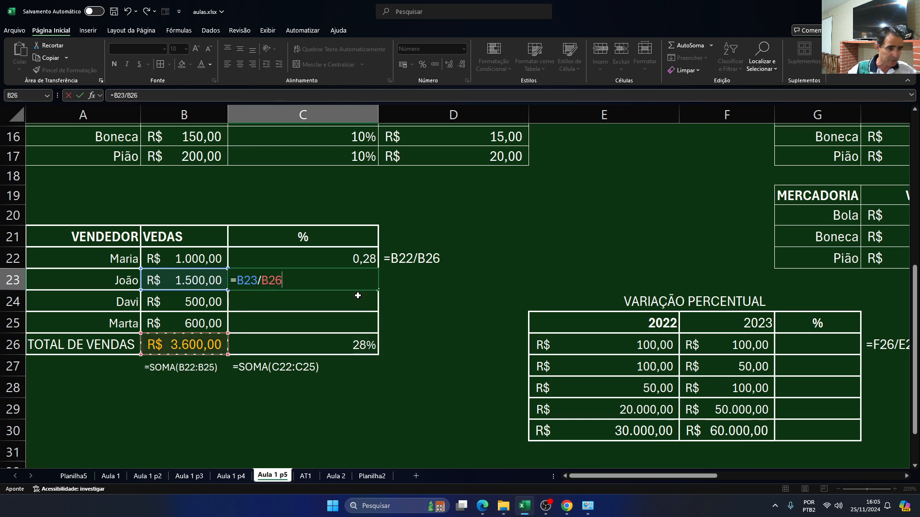
key("Return")
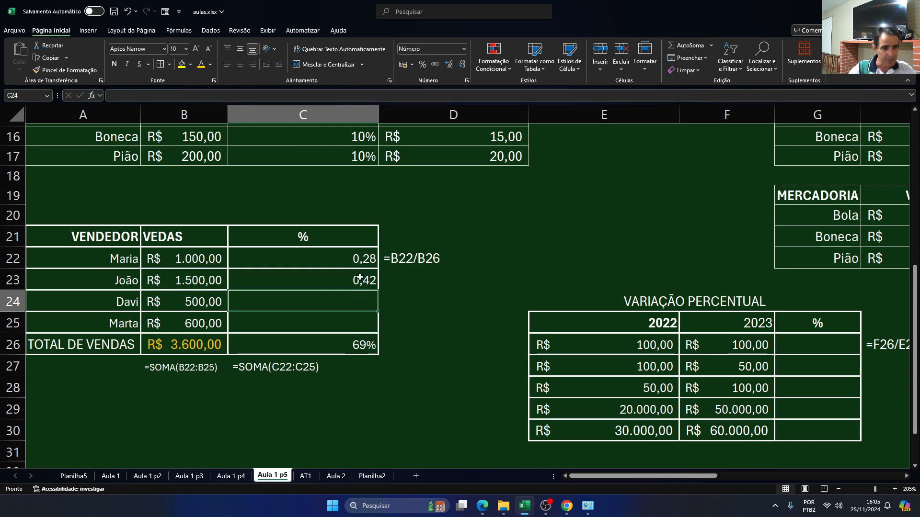
Format the sales shares in C23 and C22 as percentages
left_click(358, 280)
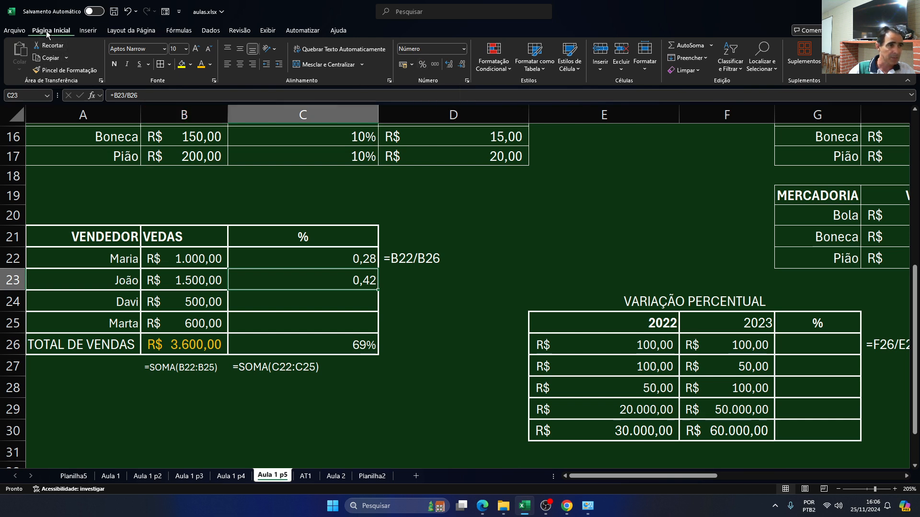
left_click(422, 67)
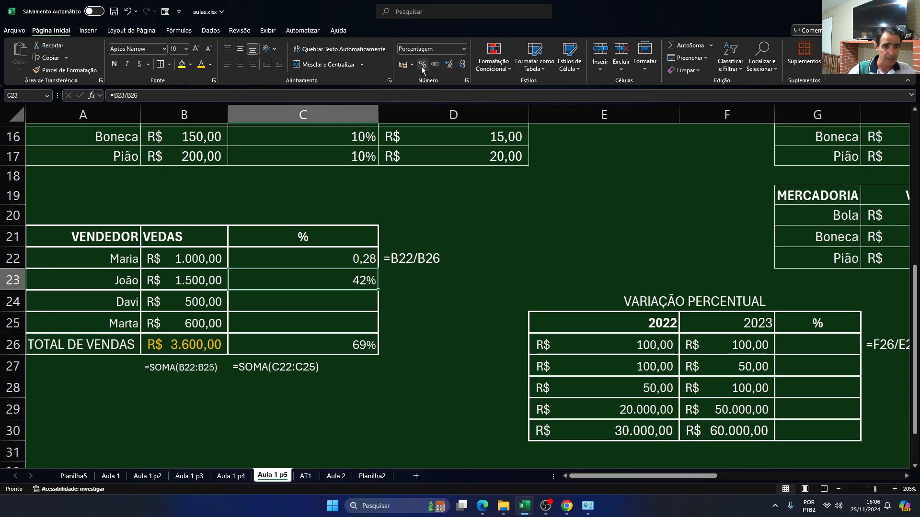
left_click(353, 258)
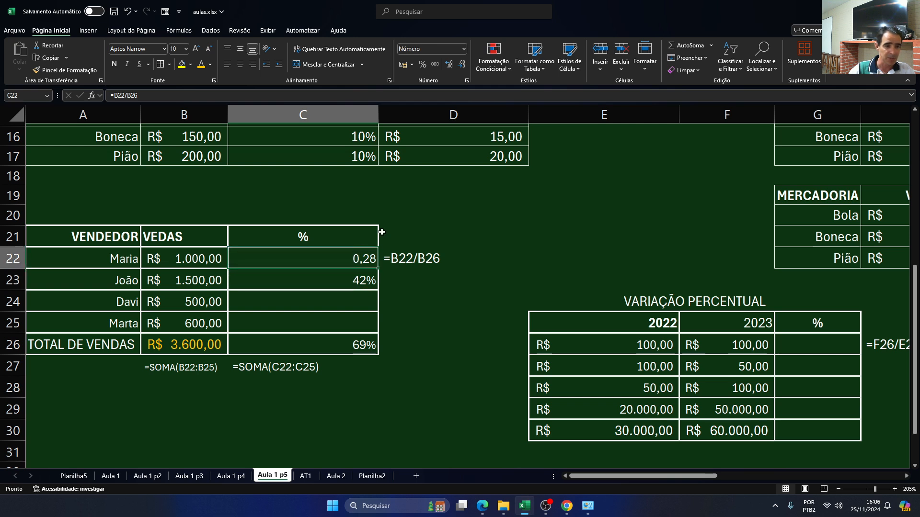
left_click(423, 67)
left_click(309, 305)
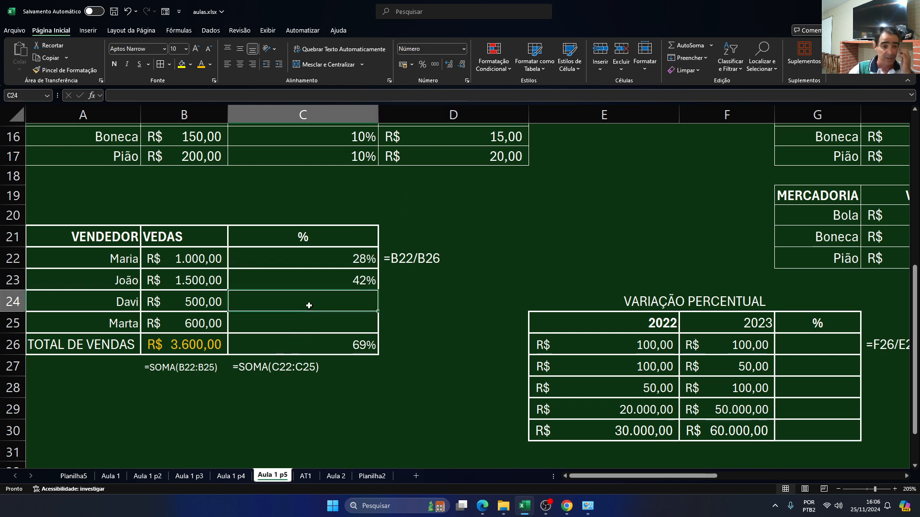
Enter =B24/B26 in C24 for the third seller's share of total sales and format it as a percentage
type("=")
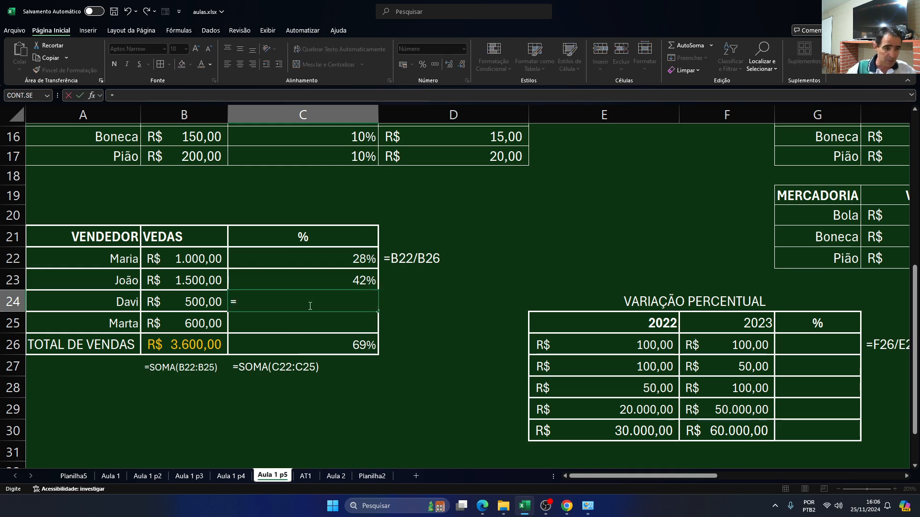
key("Left")
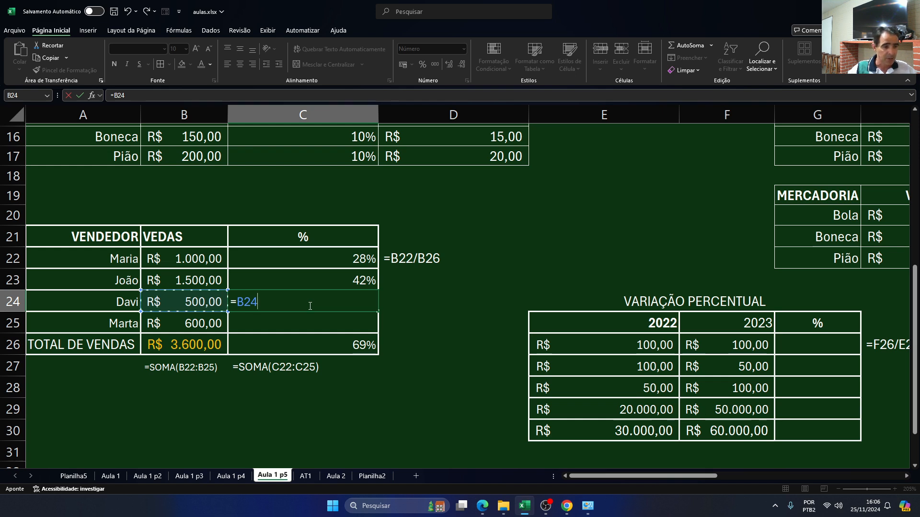
type("/")
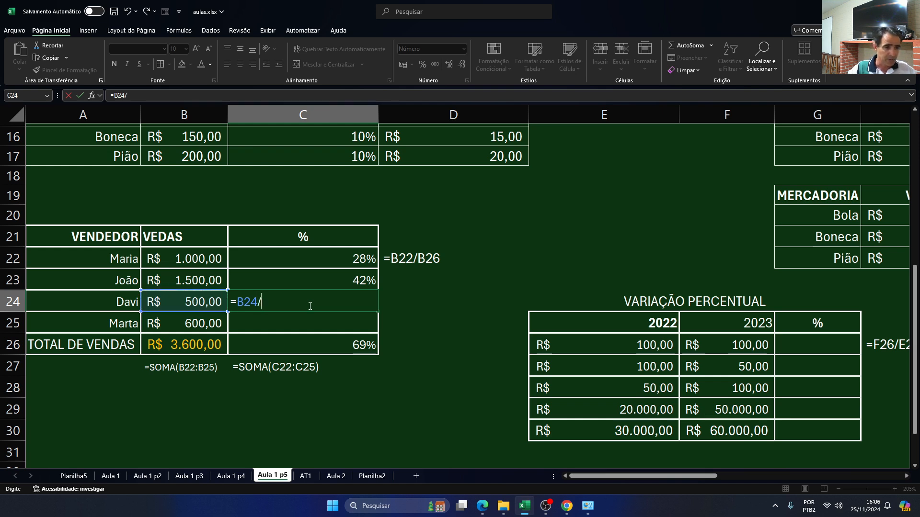
key("Down")
key("Down")
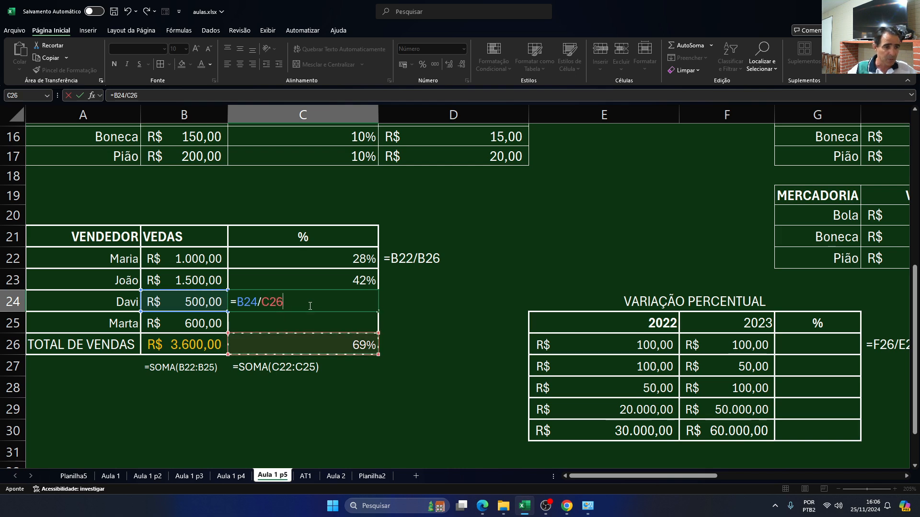
key("Left")
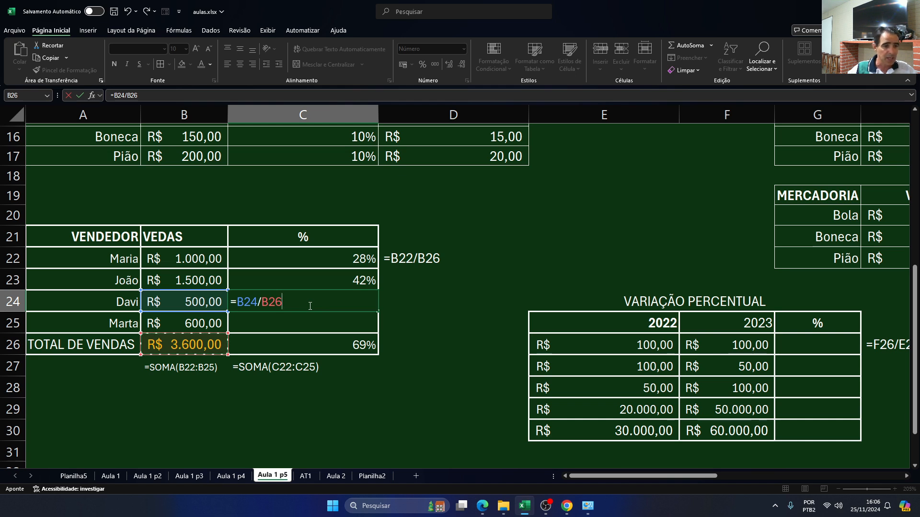
key("ctrl+Return")
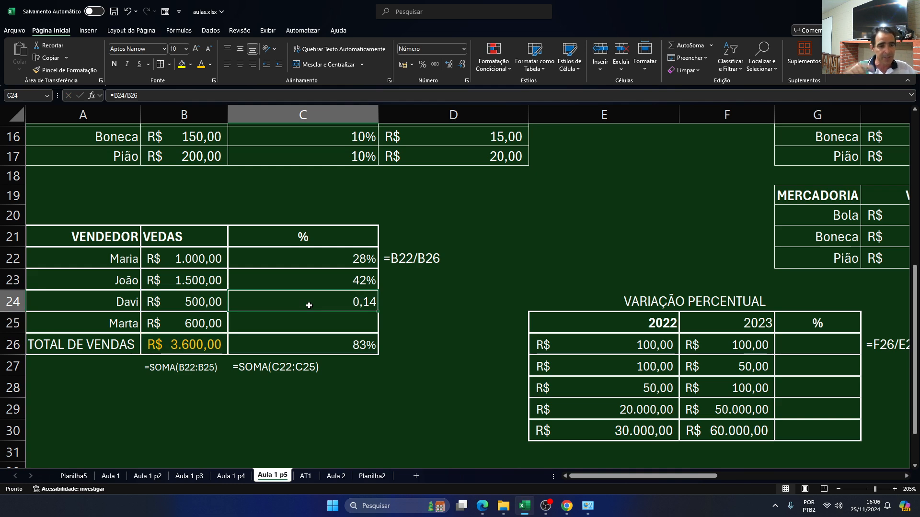
left_click(422, 70)
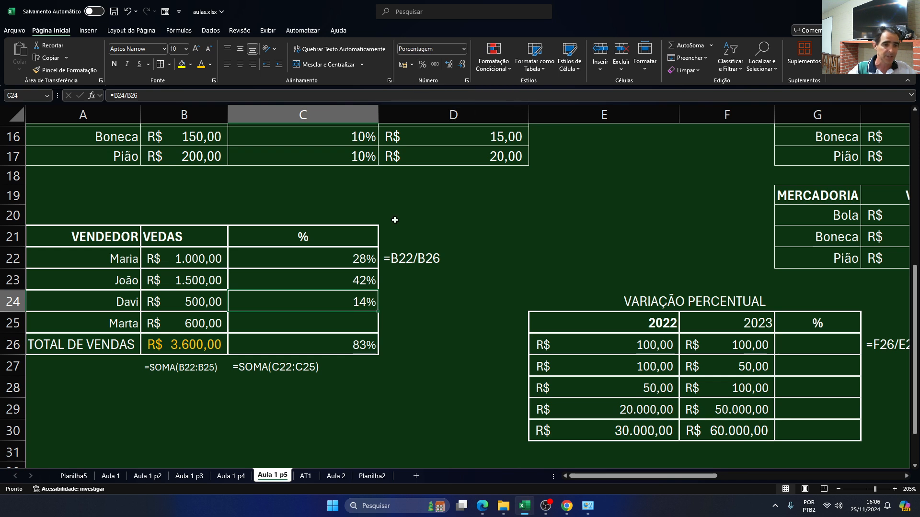
Try to fill the share formula from C24 down to C25, then clear C25
left_click(341, 320)
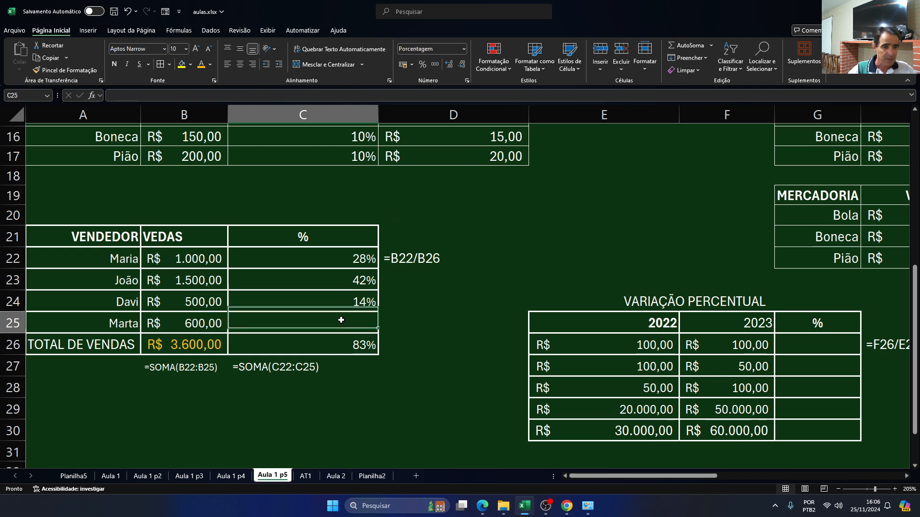
left_click(374, 300)
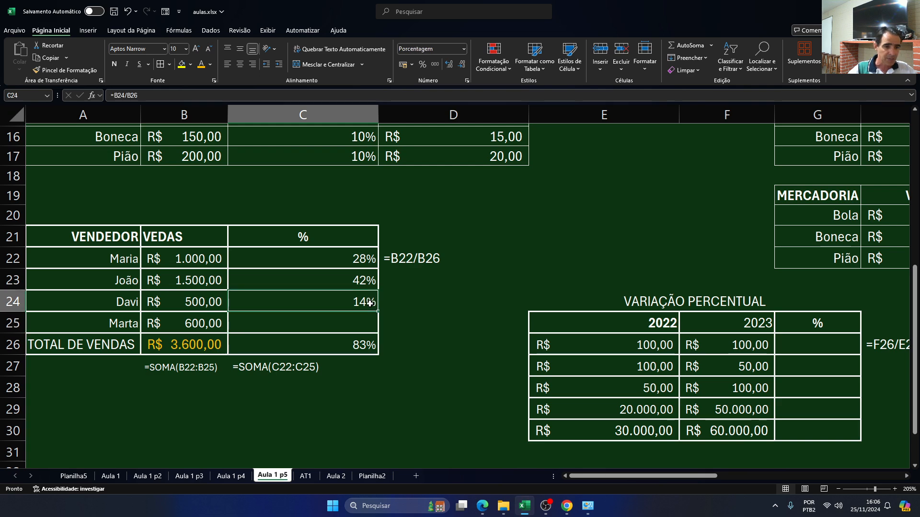
left_click_drag(379, 313, 379, 325)
left_click(348, 324)
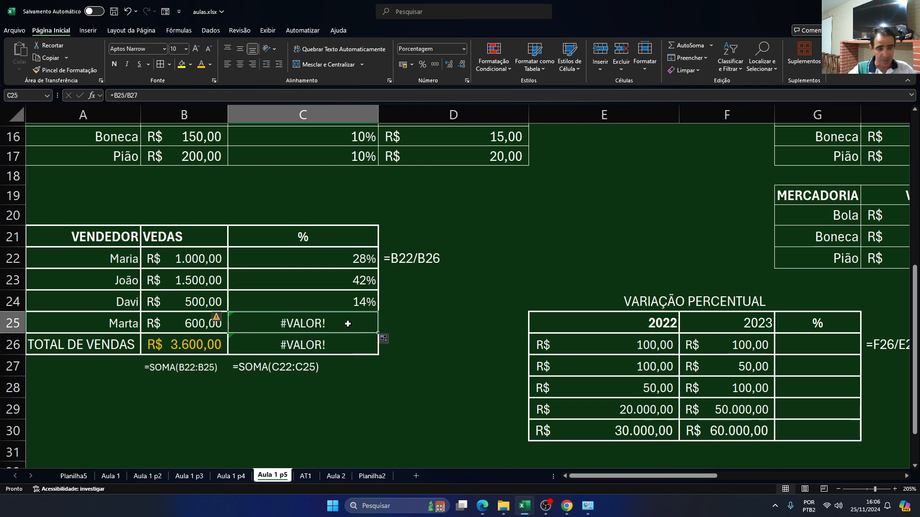
key("Delete")
Clear the sales share formulas in C23 and C24
left_click(337, 278)
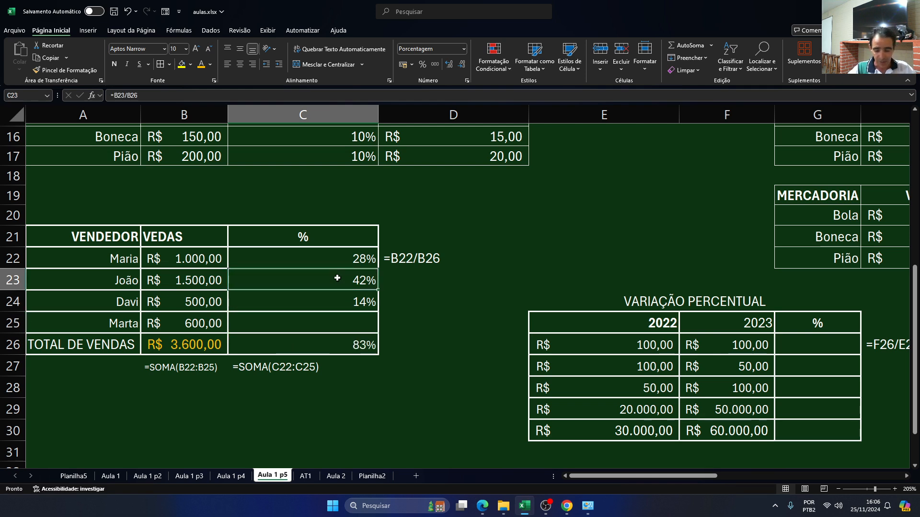
key("Delete")
left_click(338, 300)
key("Delete")
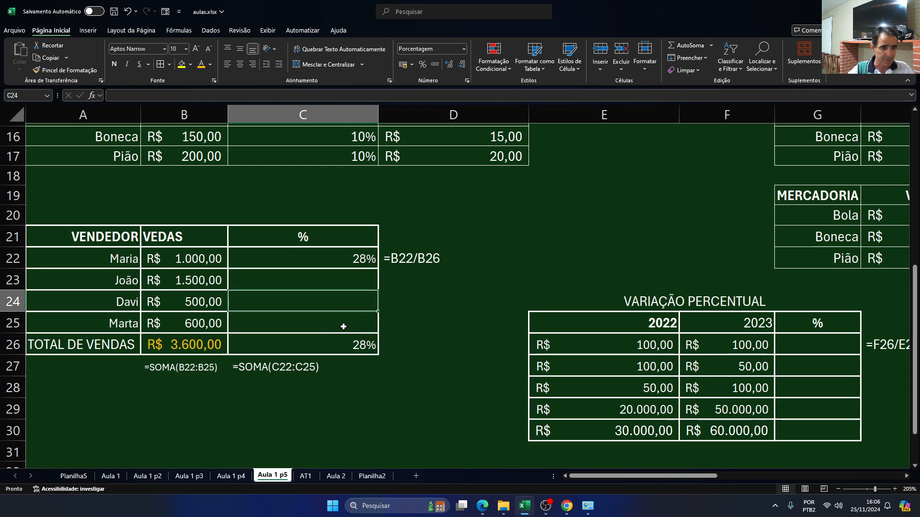
Fill the discounted value formula from D15 down through D17 again
scroll(354, 301, "up", 5)
scroll(362, 301, "down", 2)
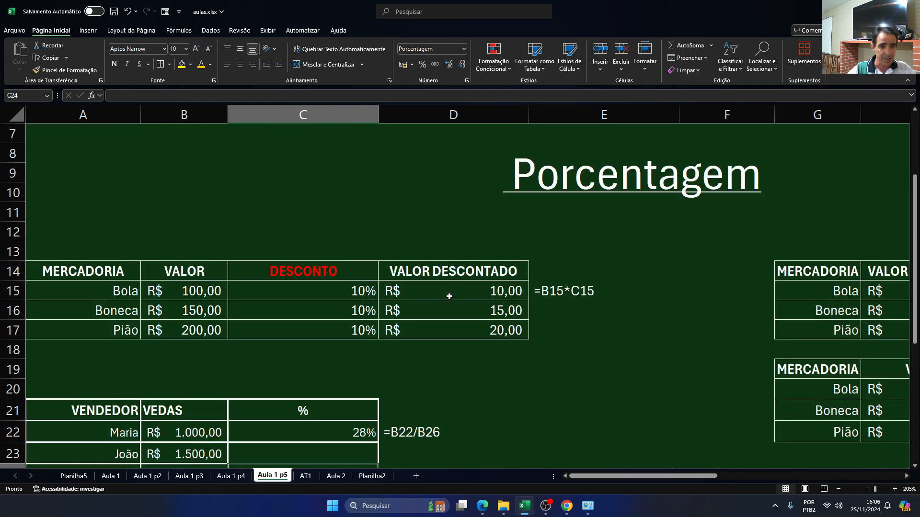
left_click(461, 291)
left_click_drag(530, 303, 533, 332)
scroll(533, 332, "down", 4)
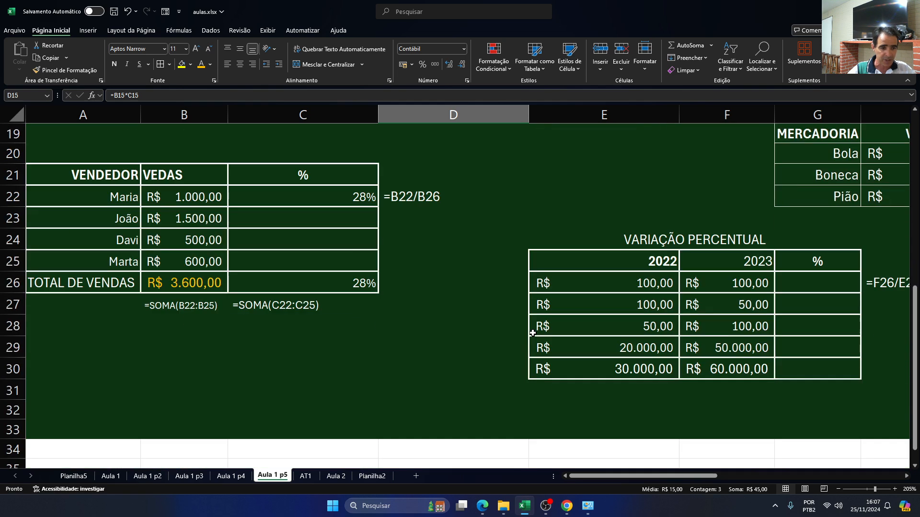
Fill the share formula from C22 down through C25 and check which cells C22 references
left_click(328, 201)
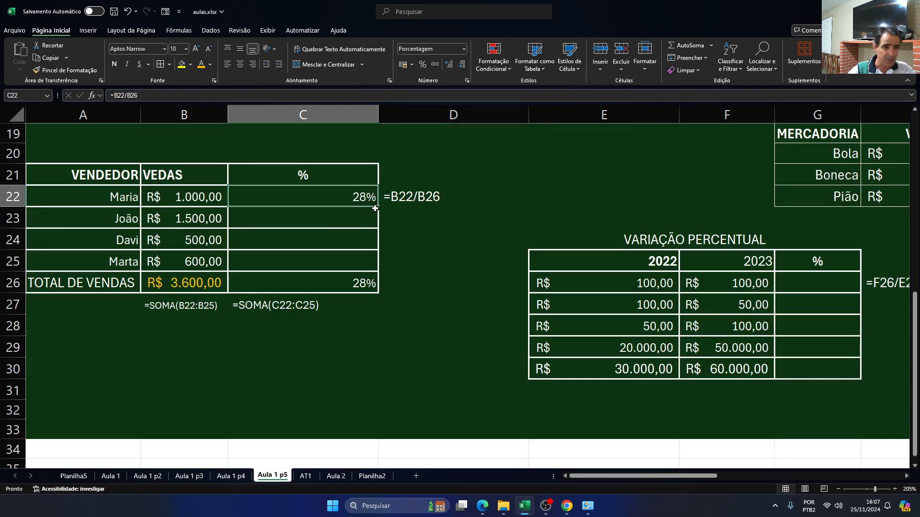
left_click_drag(378, 207, 383, 267)
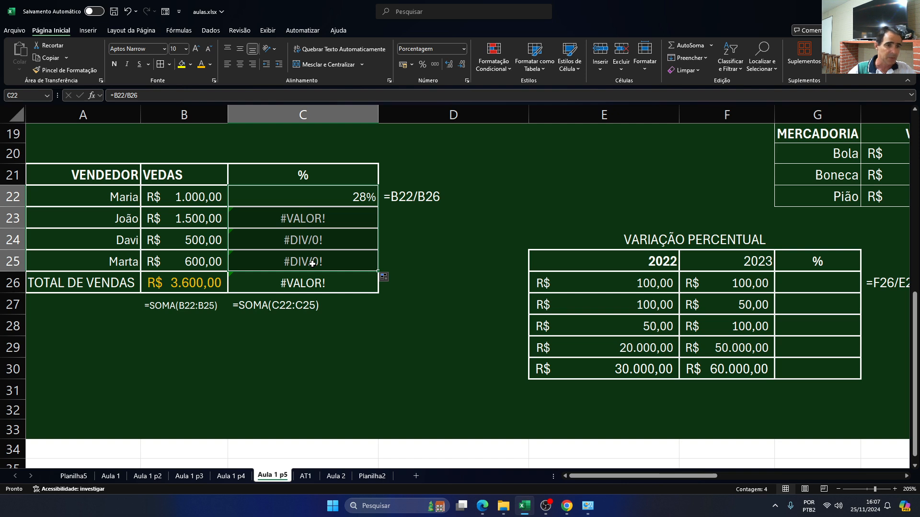
left_click(334, 215)
left_click(335, 201)
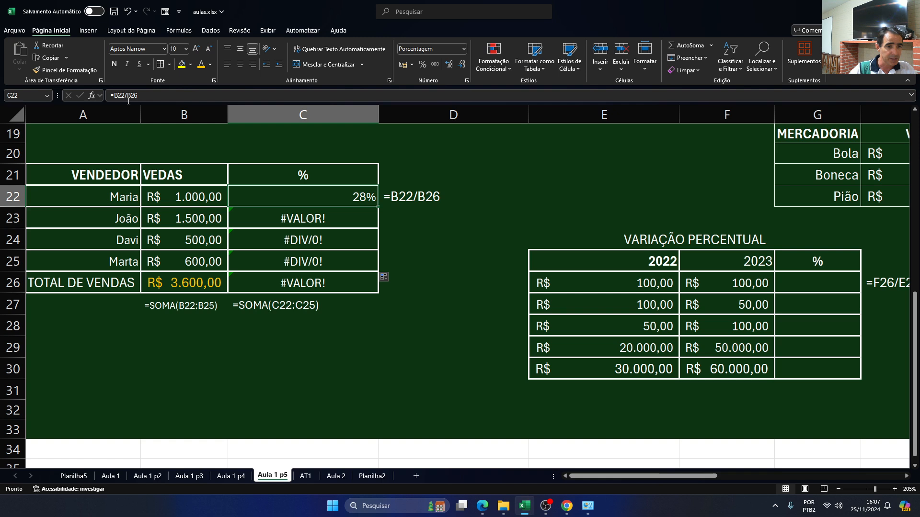
double_click(288, 198)
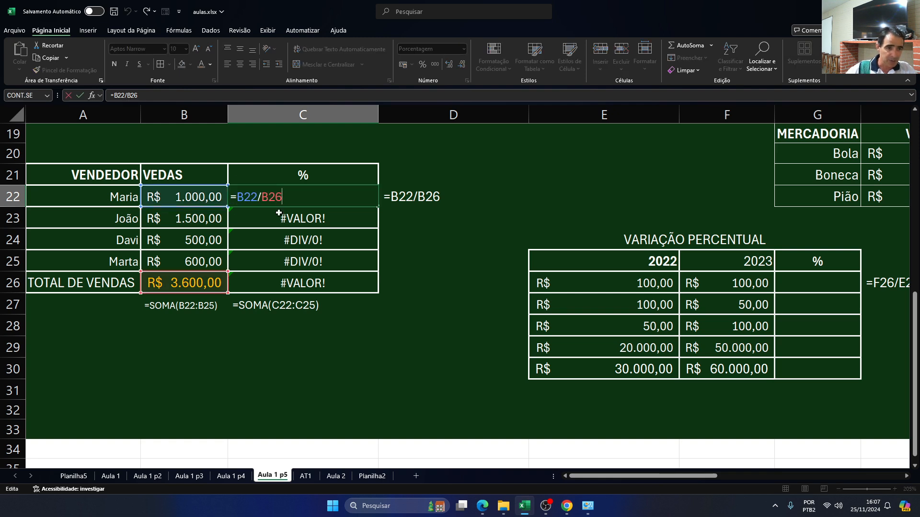
key("Return")
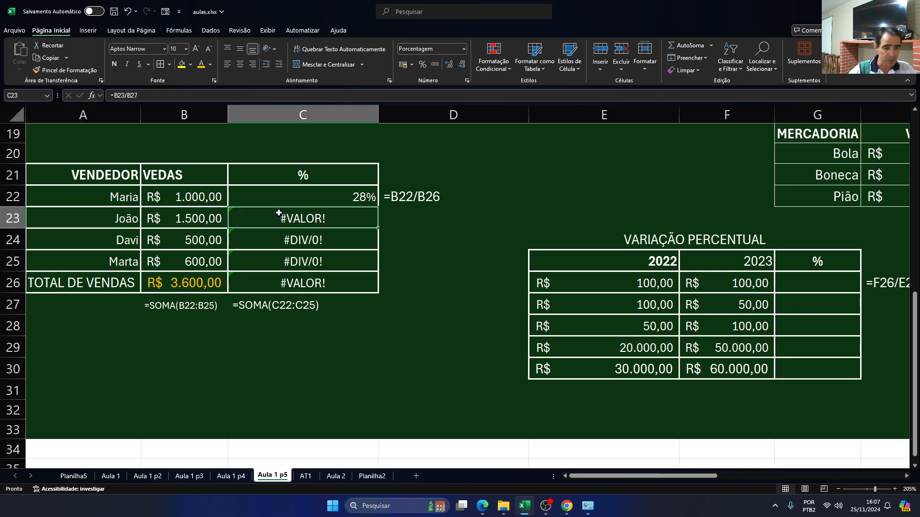
Repeat the fill from C22 down through C25 and clear the percentage total in C26
left_click(375, 203)
left_click_drag(380, 206, 378, 269)
left_click(350, 284)
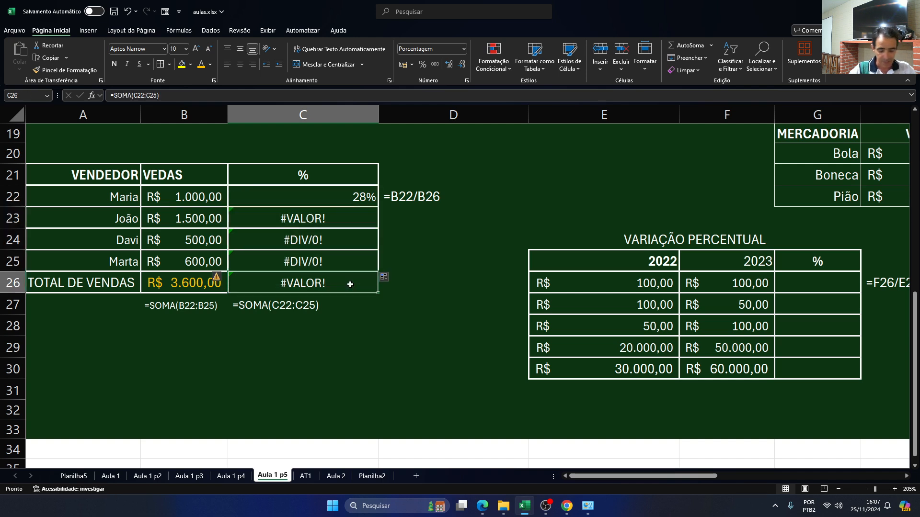
key("Delete")
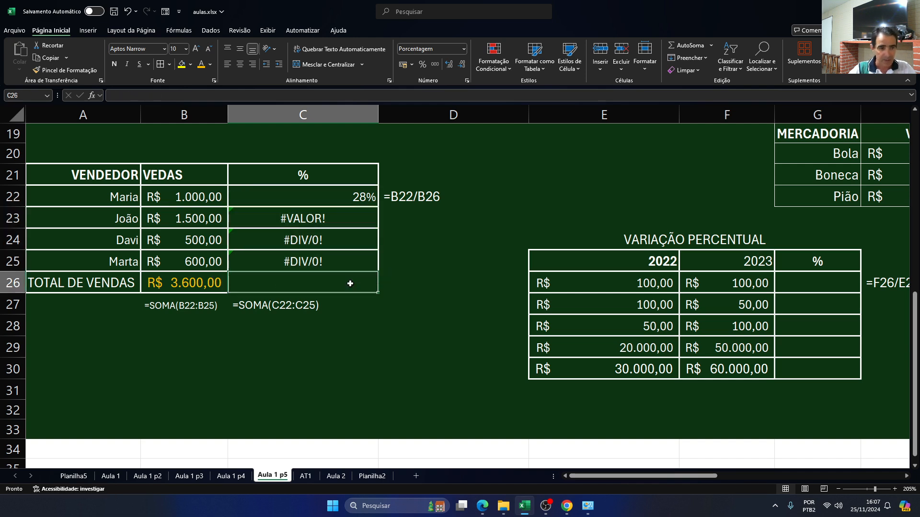
Examine the cell references in the share formulas of C22, C23 and C24 to compare their divisors
left_click(337, 221)
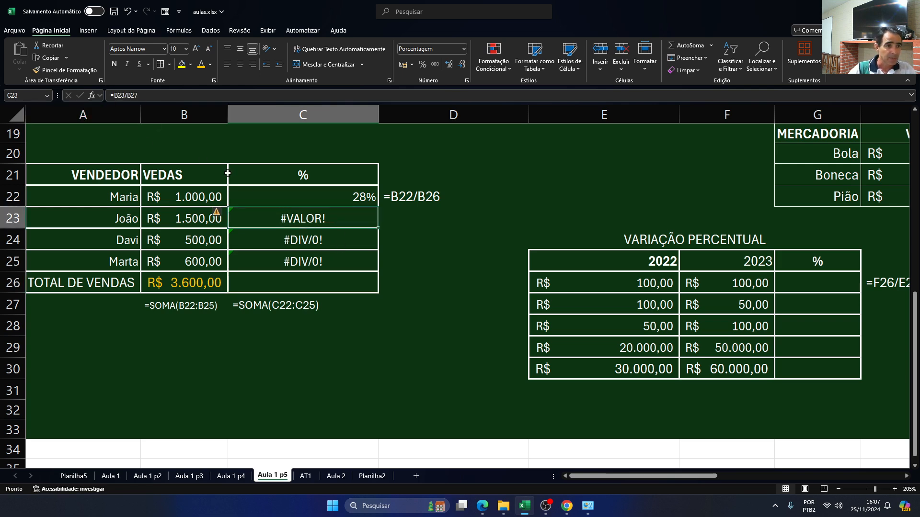
left_click(249, 192)
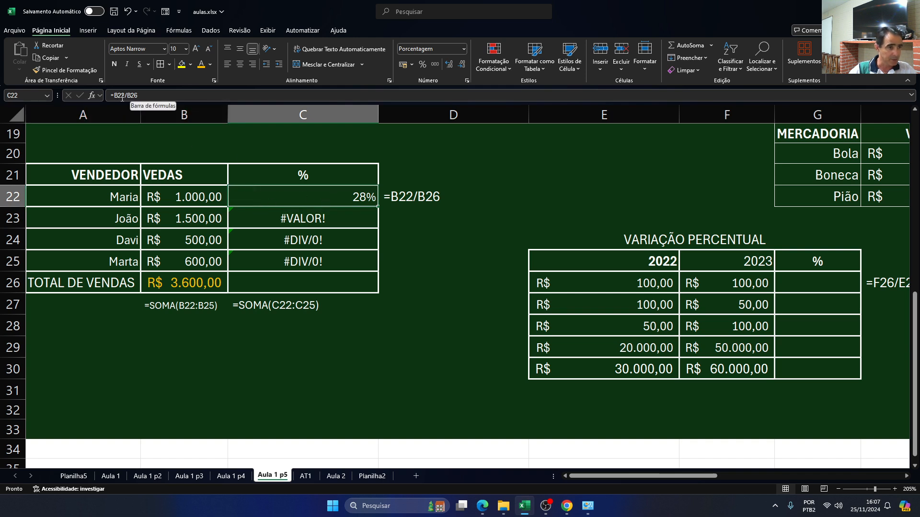
left_click(266, 216)
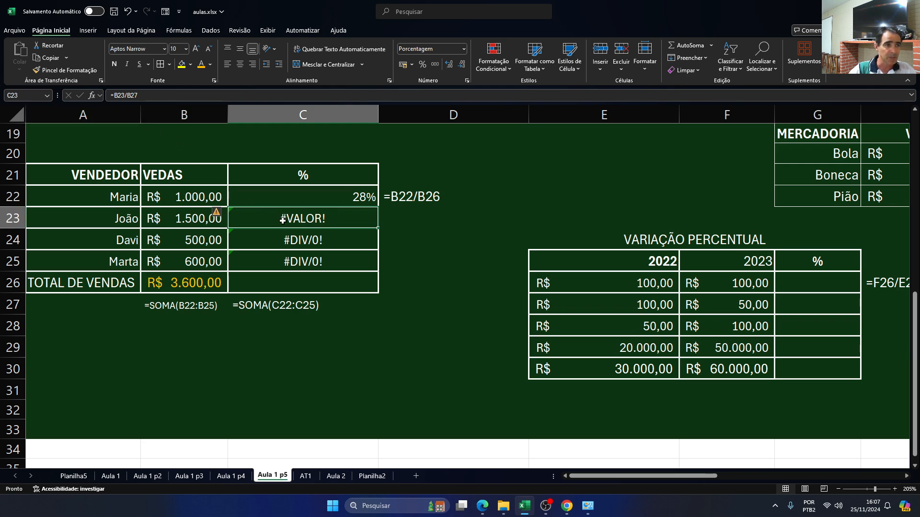
double_click(283, 220)
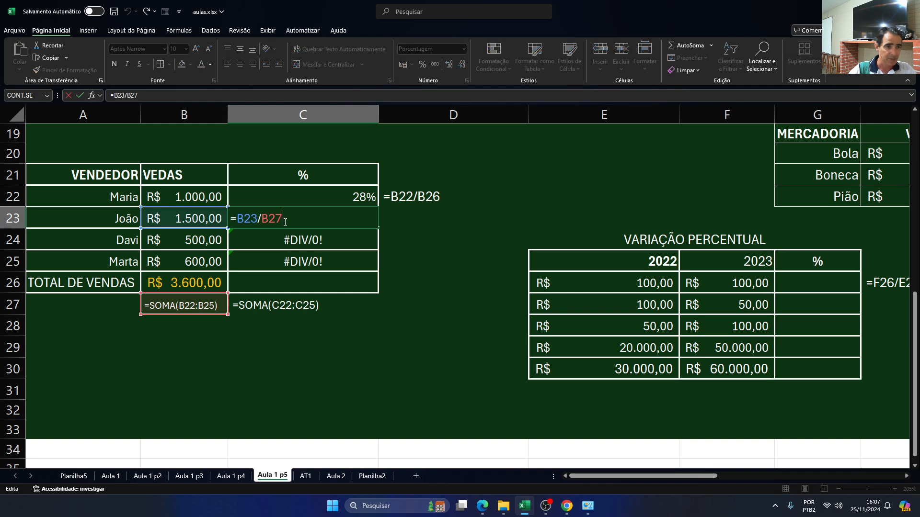
key("Return")
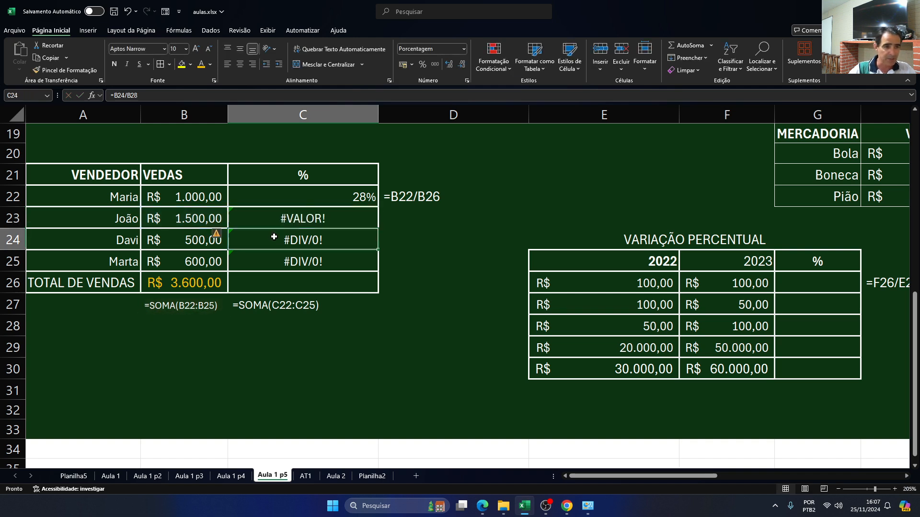
double_click(276, 239)
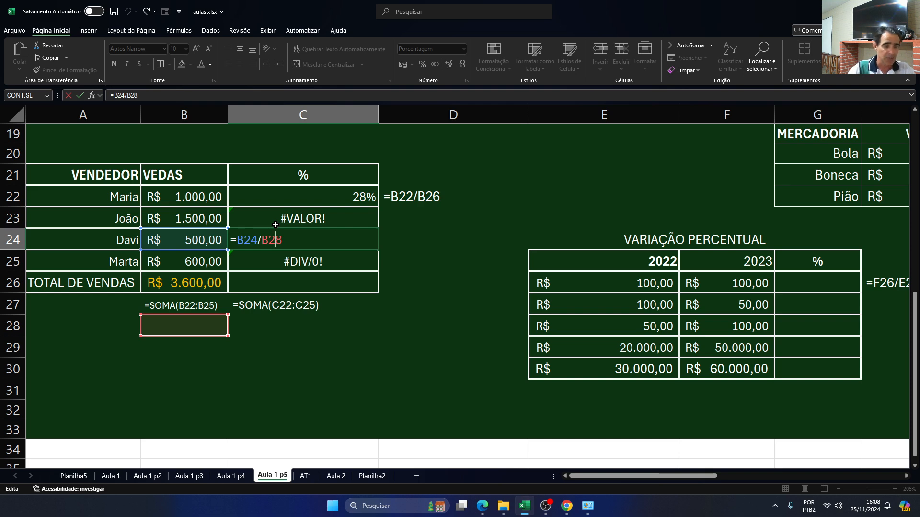
key("Return")
key("Up")
key("Up")
key("Up")
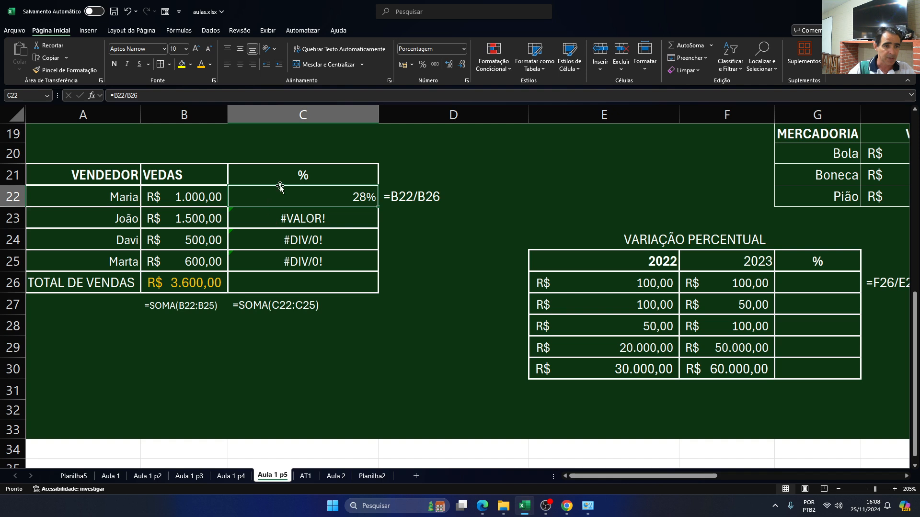
double_click(268, 199)
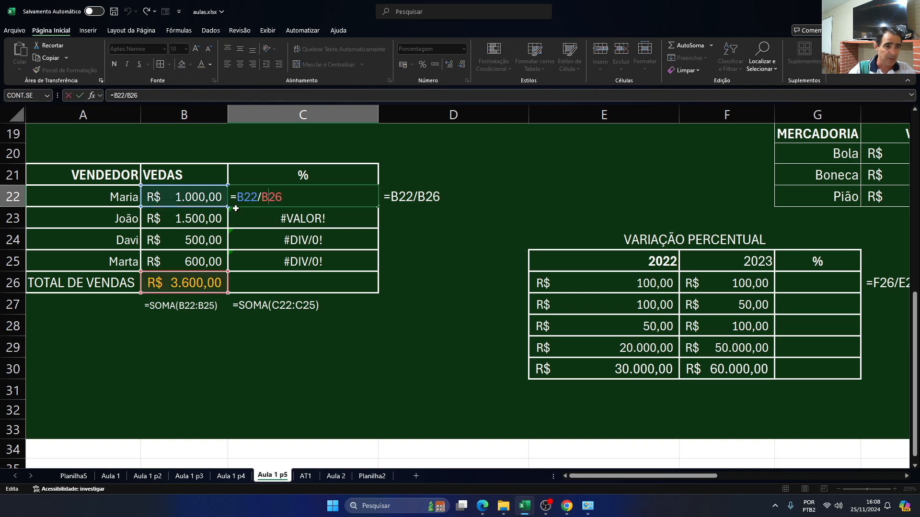
key("Return")
double_click(267, 220)
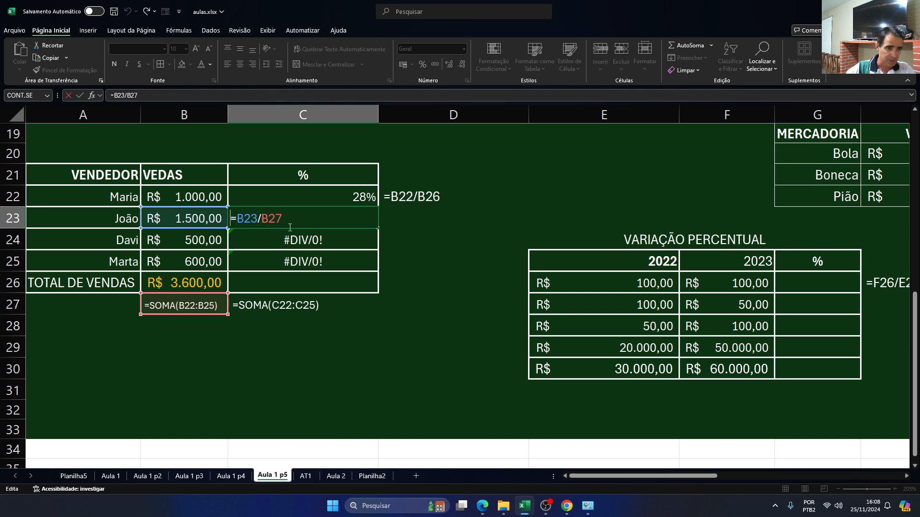
key("Return")
key("Up")
key("Up")
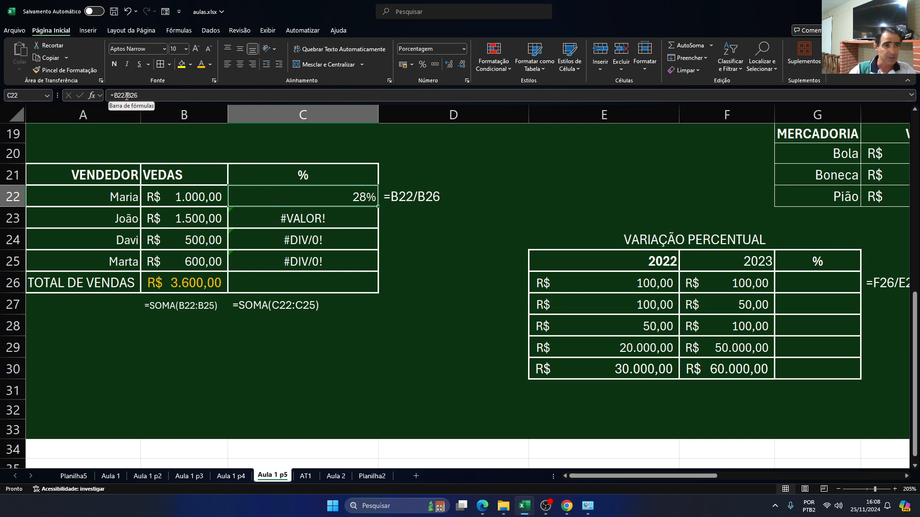
Replace the broken share formula in C23 with =B23/B26
left_click(251, 218)
type("=")
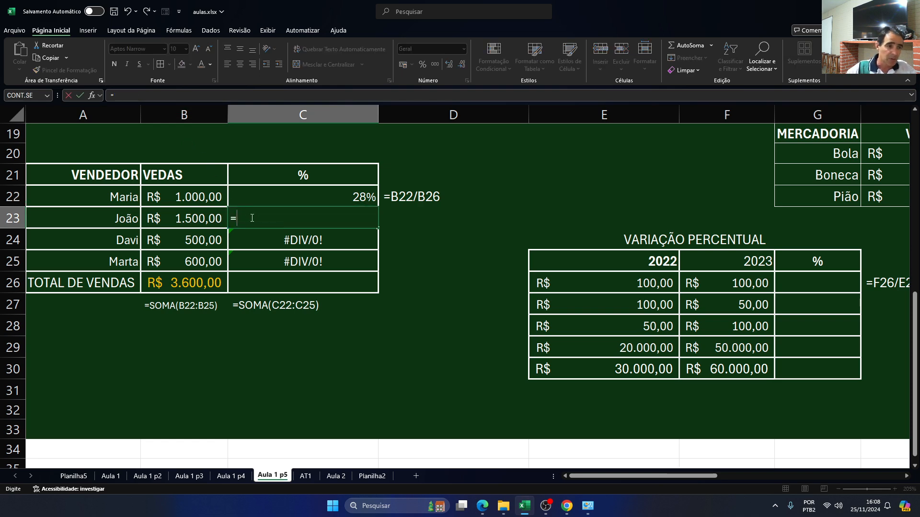
key("Left")
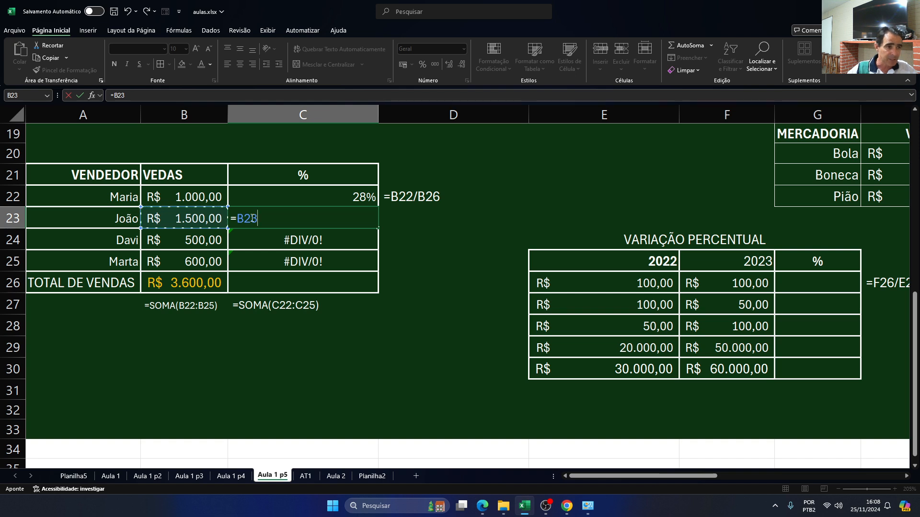
type("/")
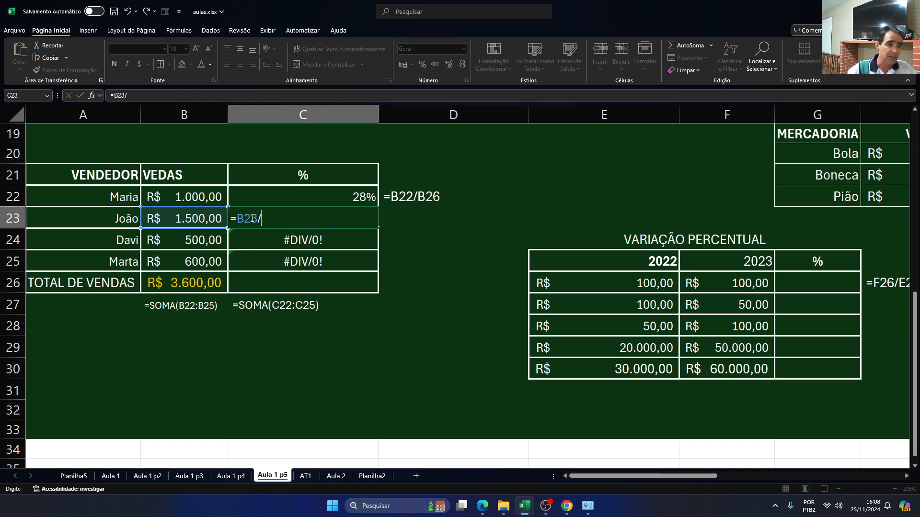
left_click(184, 283)
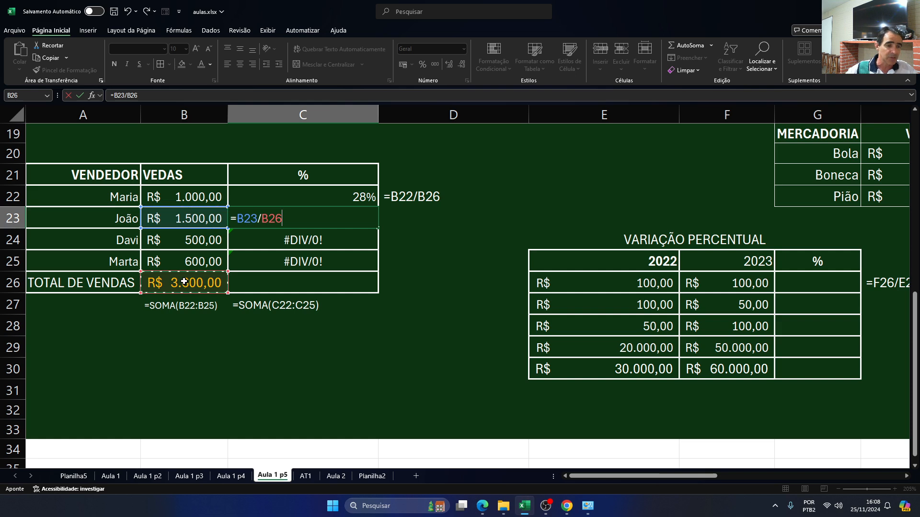
key("Return")
key("Up")
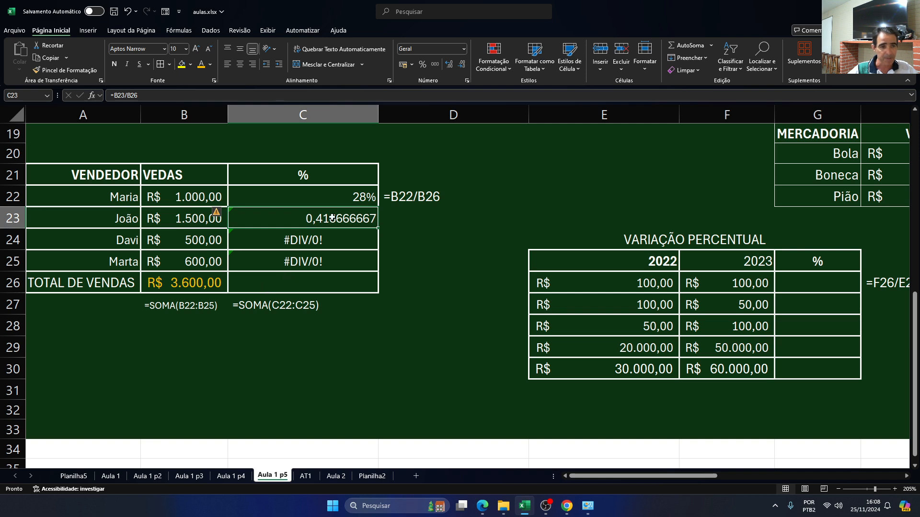
Lock the divisor in C22 so the formula reads =B22/$B$26, and fill it down through C25
left_click(335, 201)
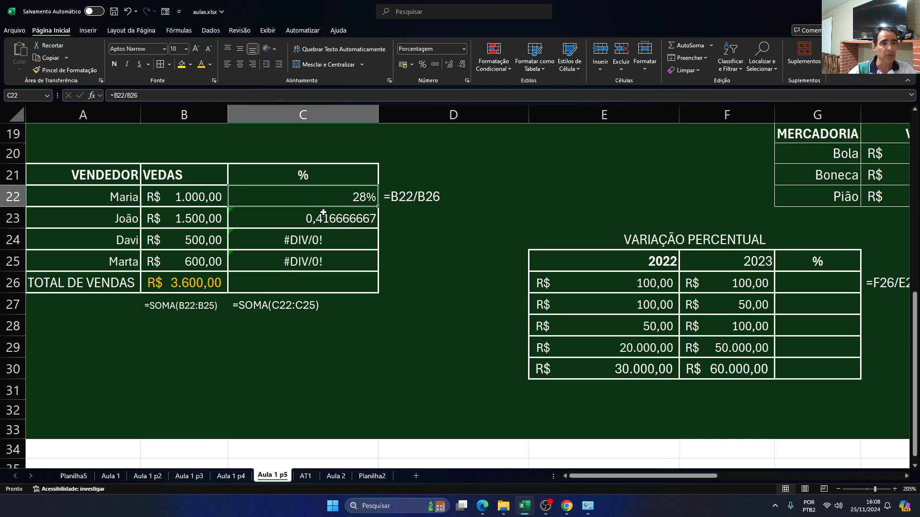
double_click(329, 197)
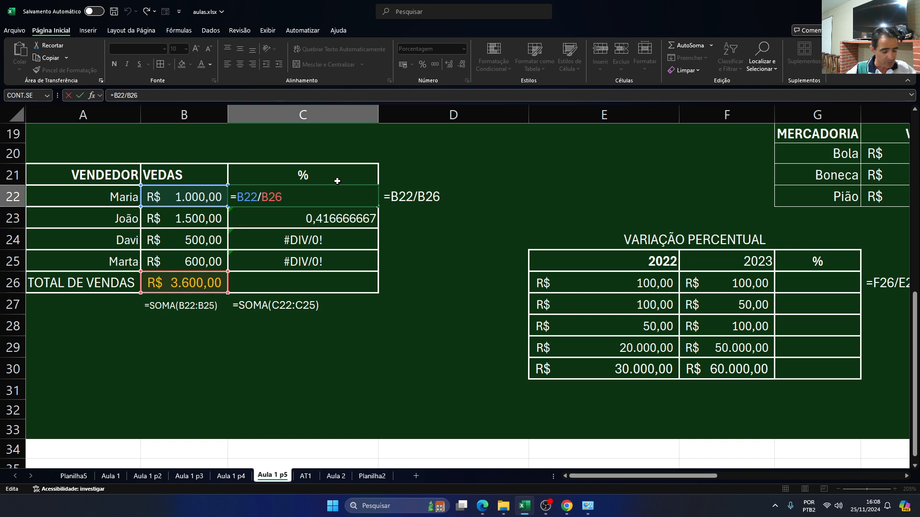
type("$B")
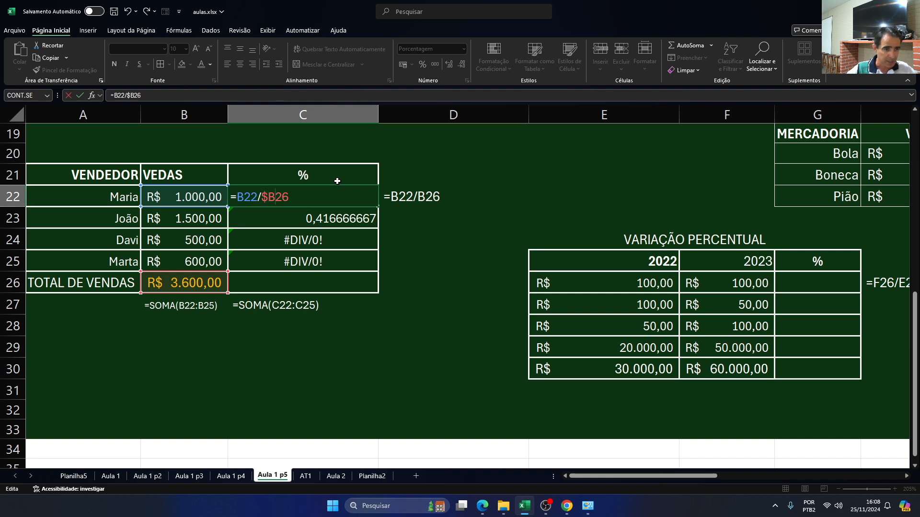
type("$")
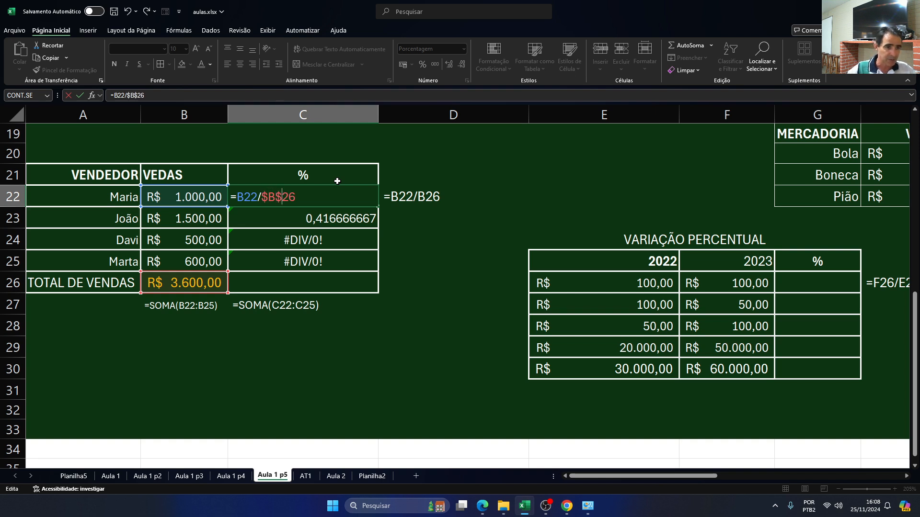
key("Return")
key("Up")
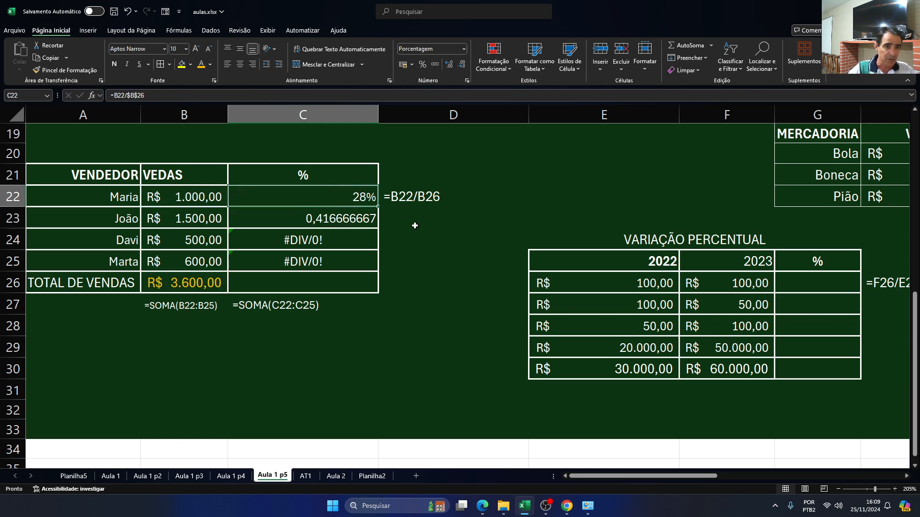
left_click_drag(379, 207, 376, 269)
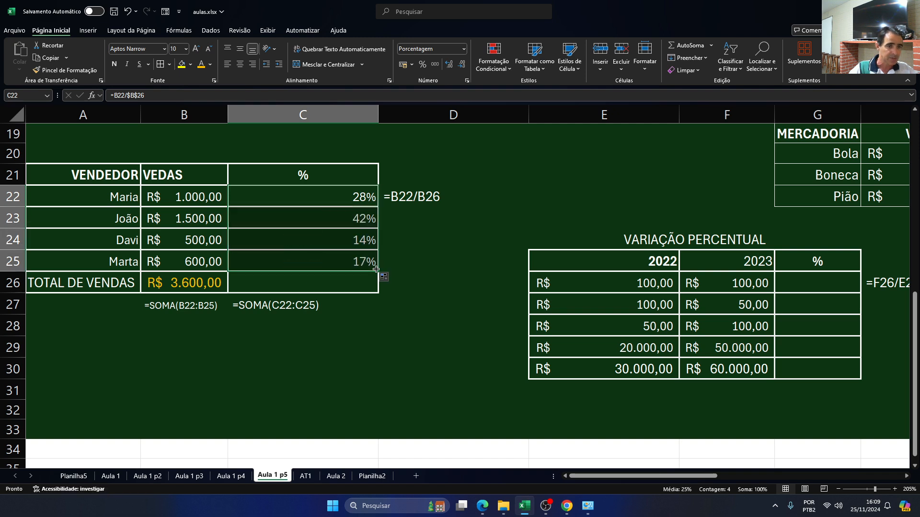
Check which cells the share formulas in C22, C23 and C24 reference
left_click(350, 200)
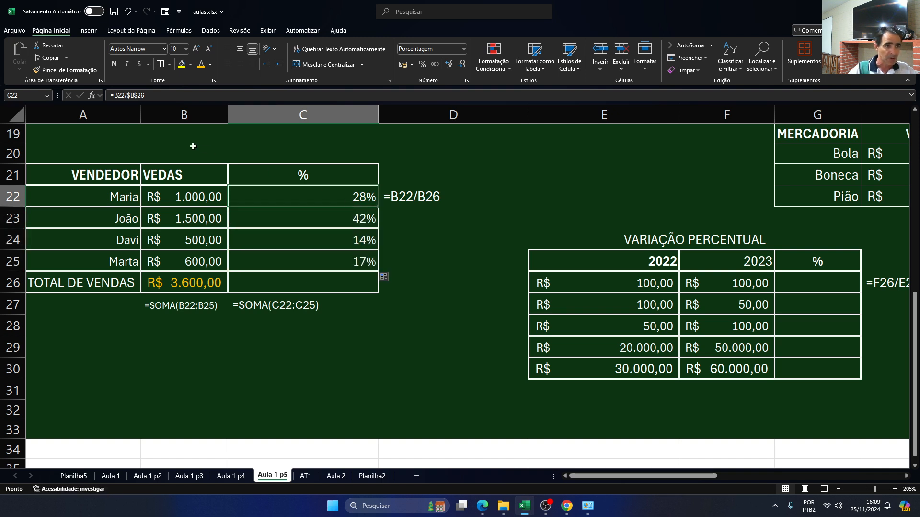
double_click(312, 199)
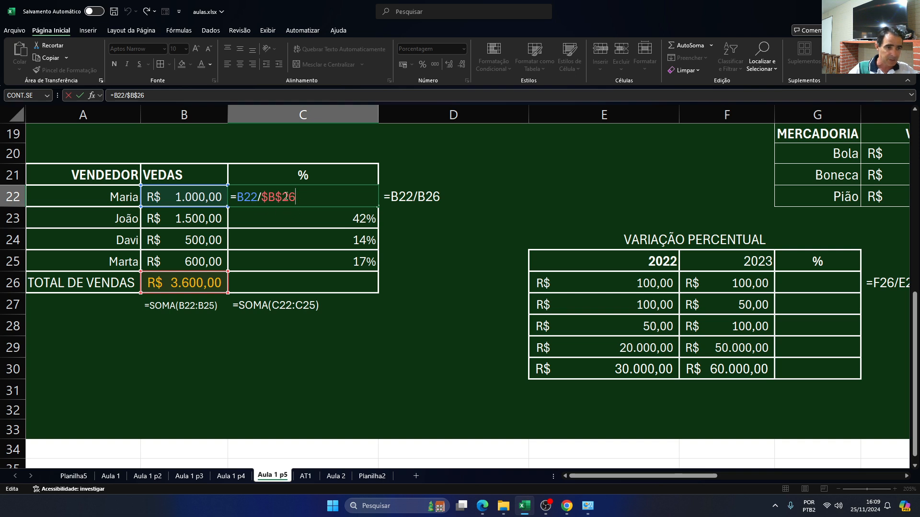
left_click(293, 219)
double_click(293, 220)
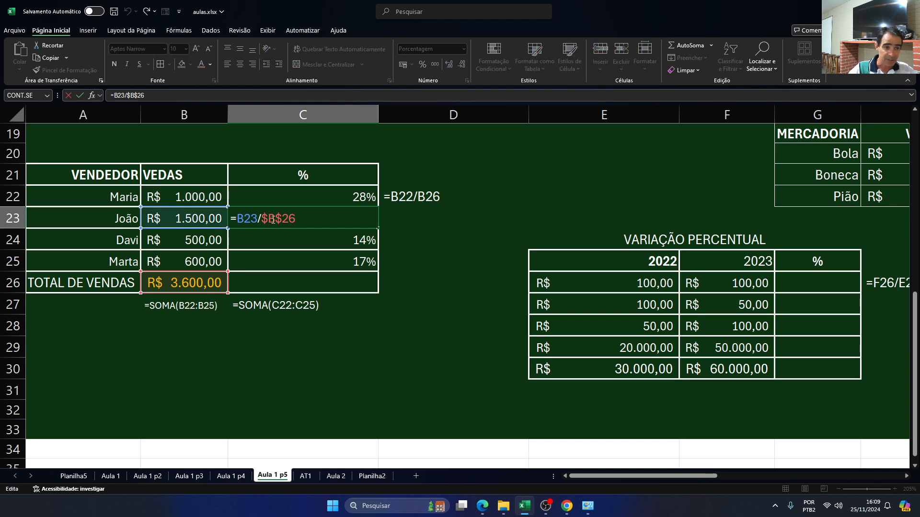
double_click(268, 241)
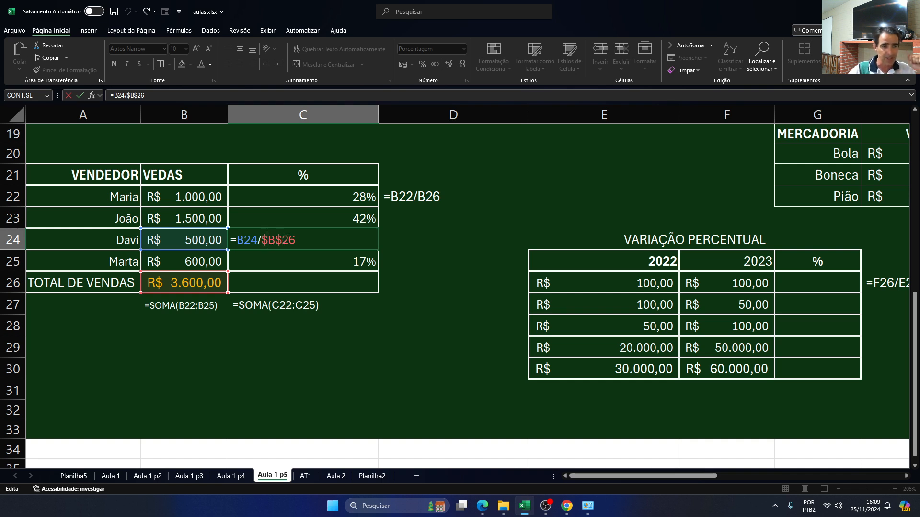
key("Return")
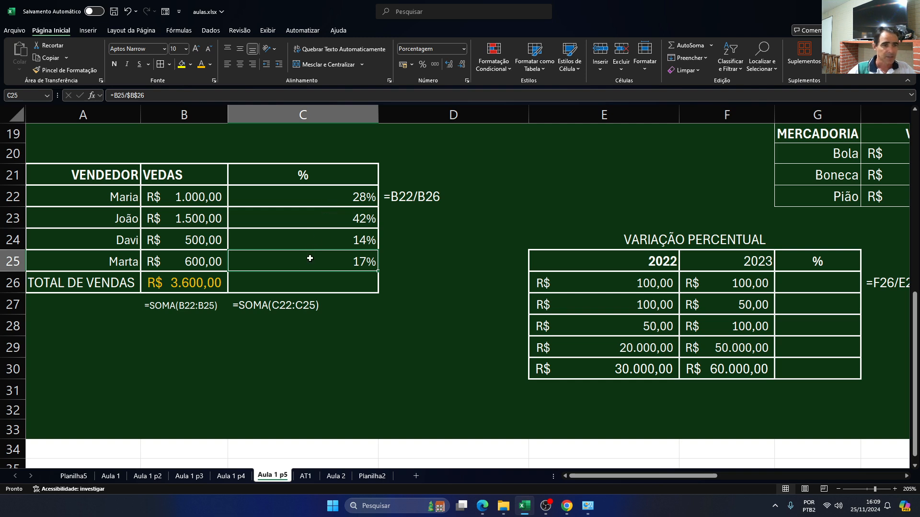
Change the number format of C23 to General and reduce it to two decimal places
left_click(310, 220)
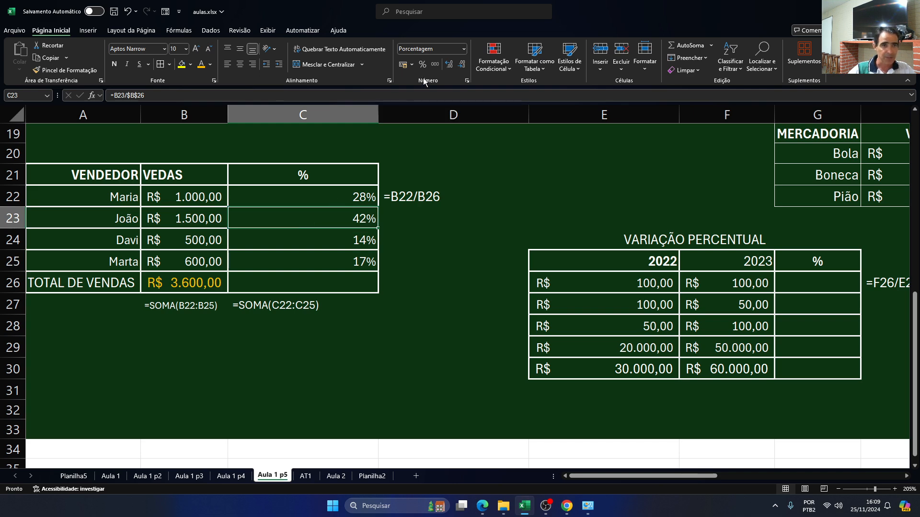
left_click(445, 49)
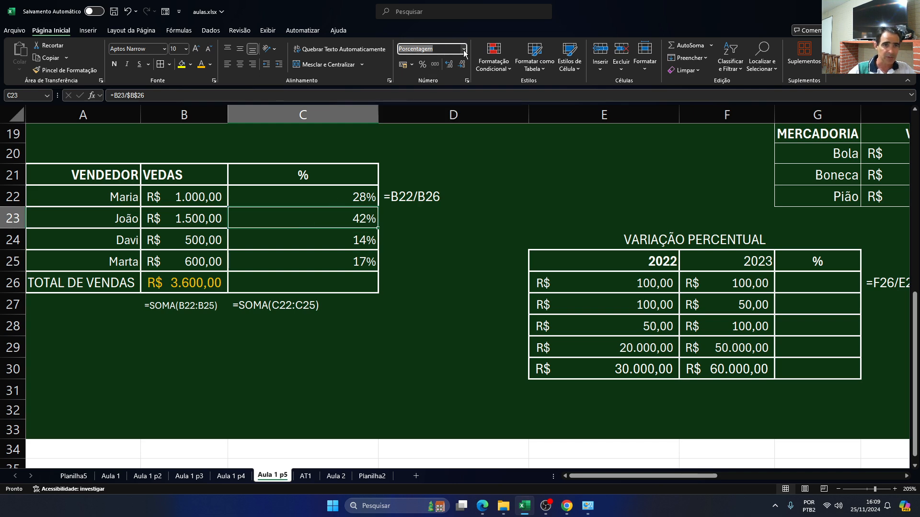
left_click(463, 49)
left_click(460, 61)
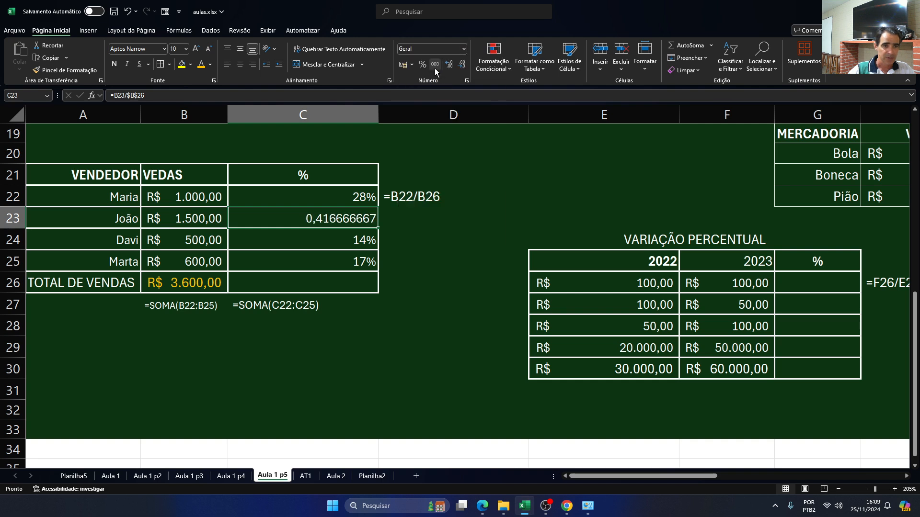
left_click(462, 65)
double_click(462, 66)
left_click(462, 66)
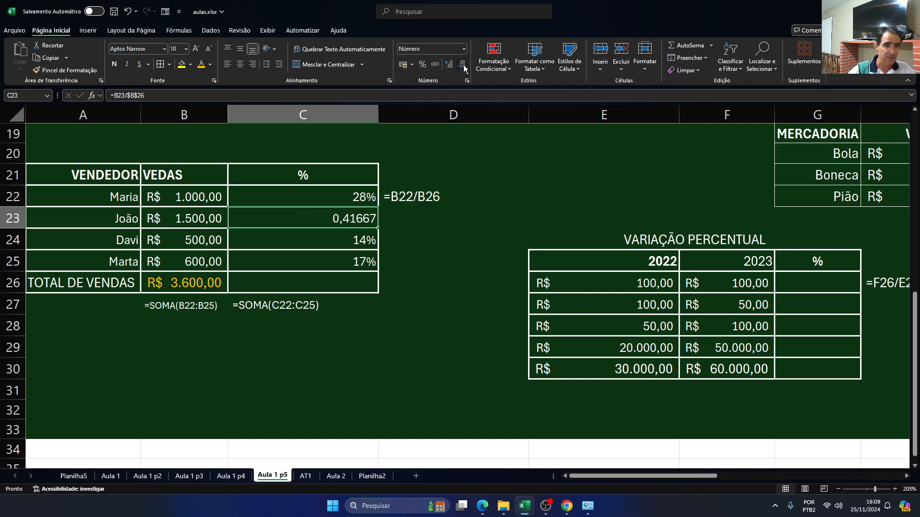
left_click(463, 68)
left_click(463, 68)
left_click(464, 68)
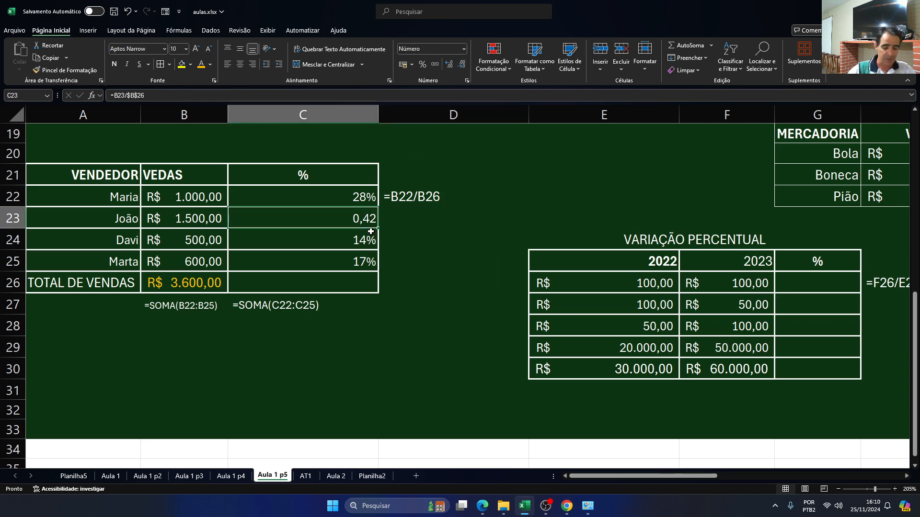
Clear C23, enter =B23/B26 in it again and format the cell as a percentage
key("Delete")
type("=")
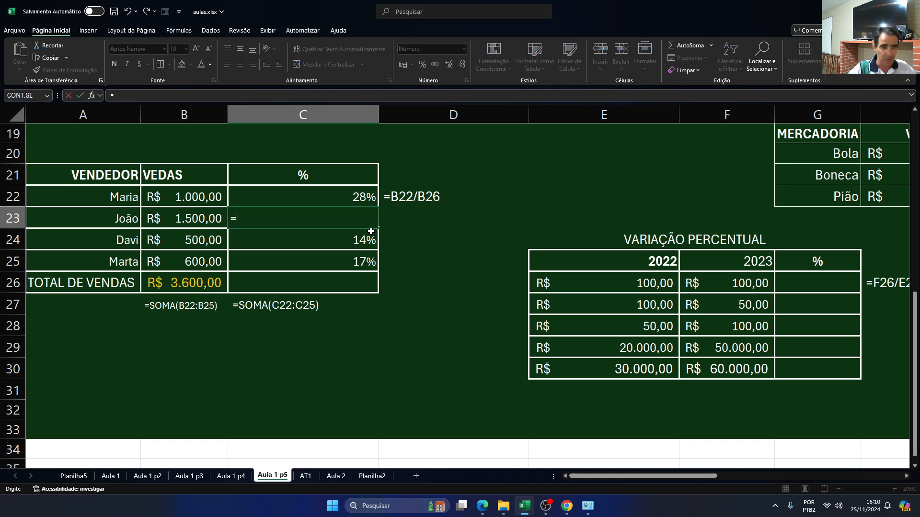
key("Left")
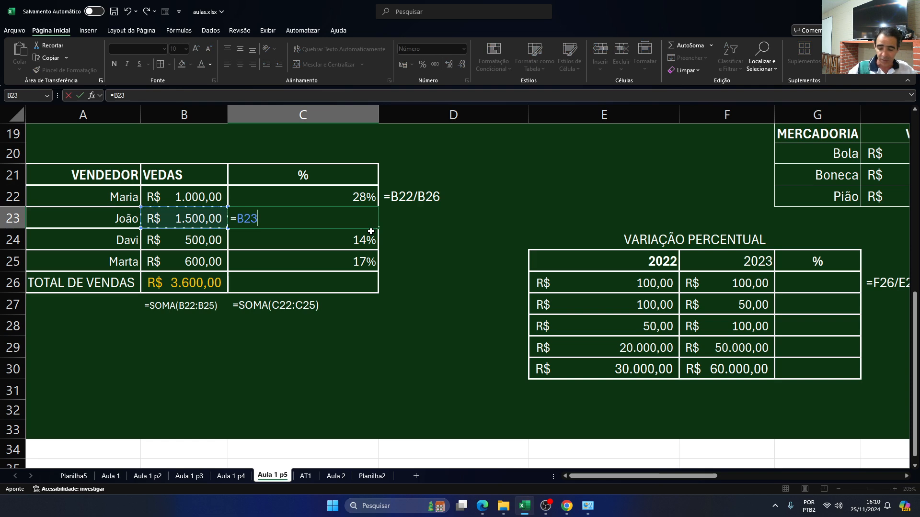
type("/")
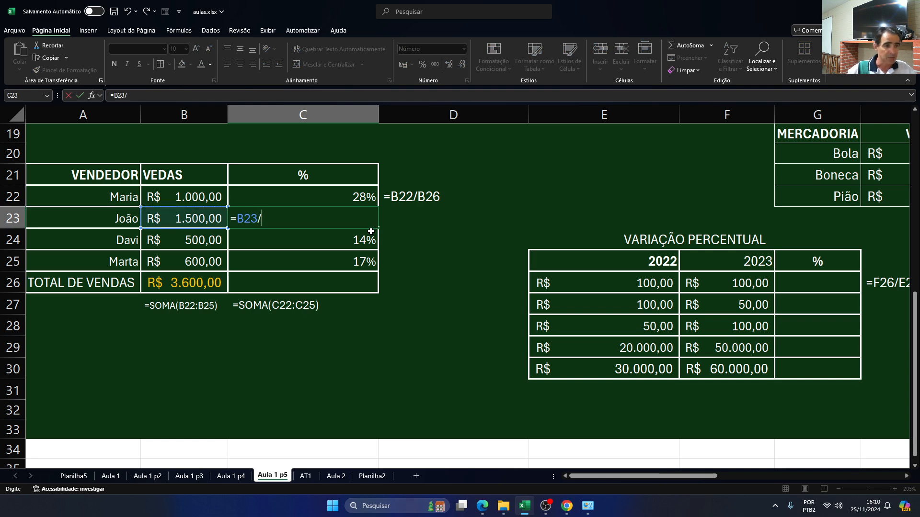
left_click(204, 285)
key("Return")
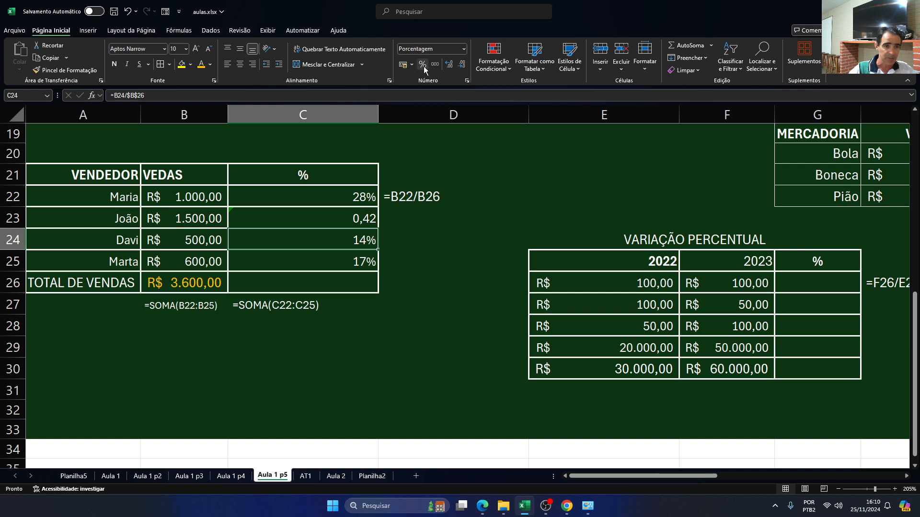
left_click(340, 214)
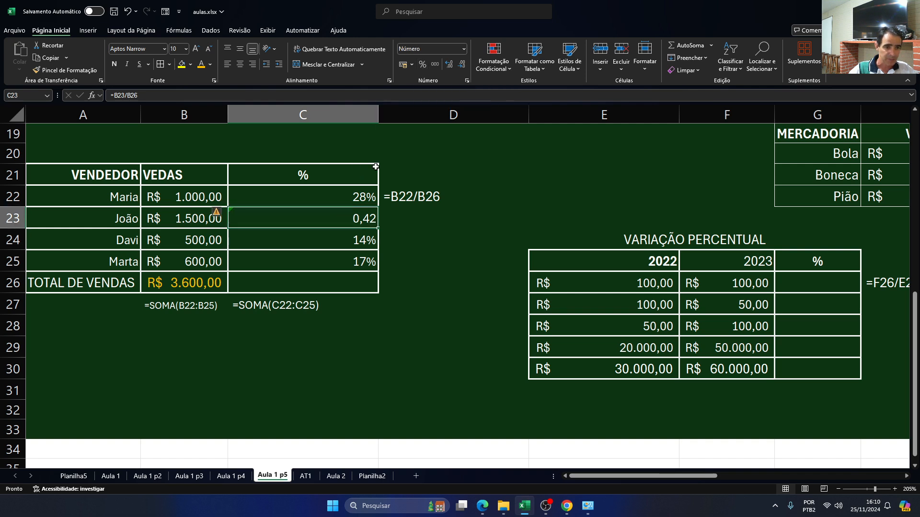
left_click(422, 63)
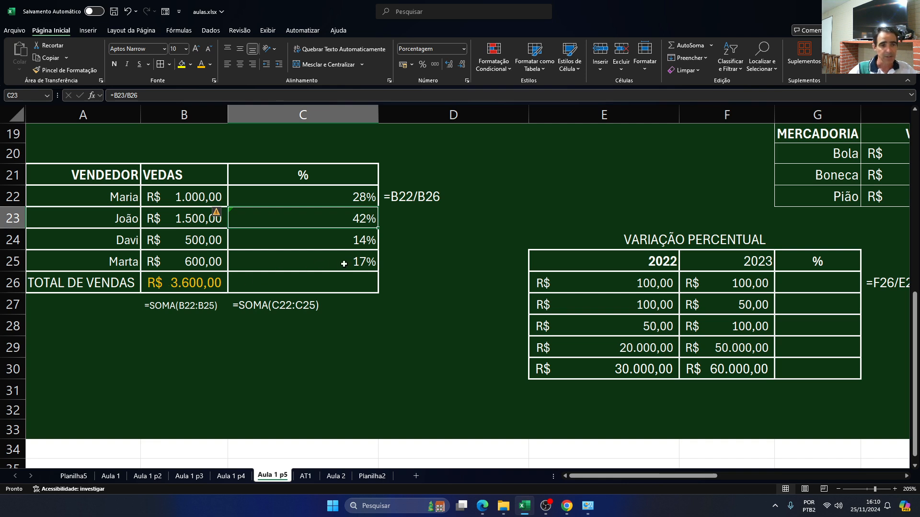
Total the percentages C22:C25 in C26 with AutoSum and check the sum formulas in C26 and B26
left_click(330, 282)
left_click_drag(346, 199, 340, 263)
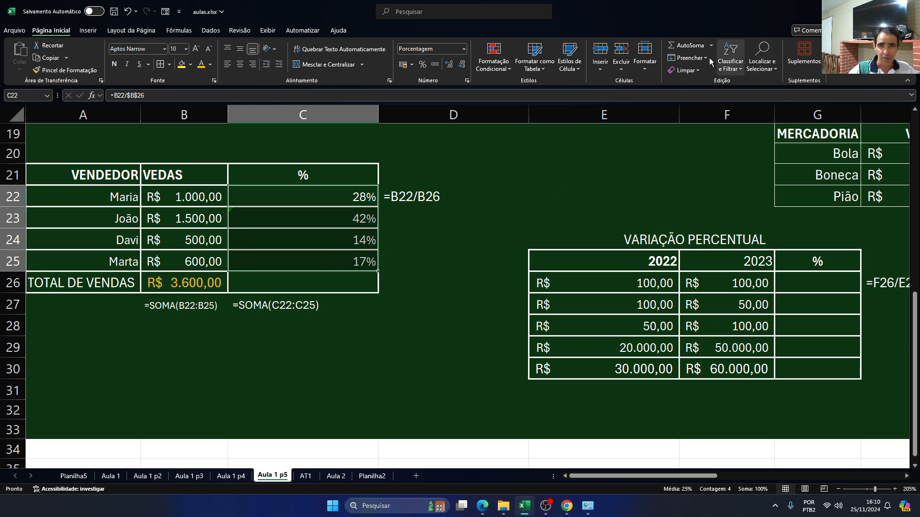
left_click(688, 47)
left_click(438, 383)
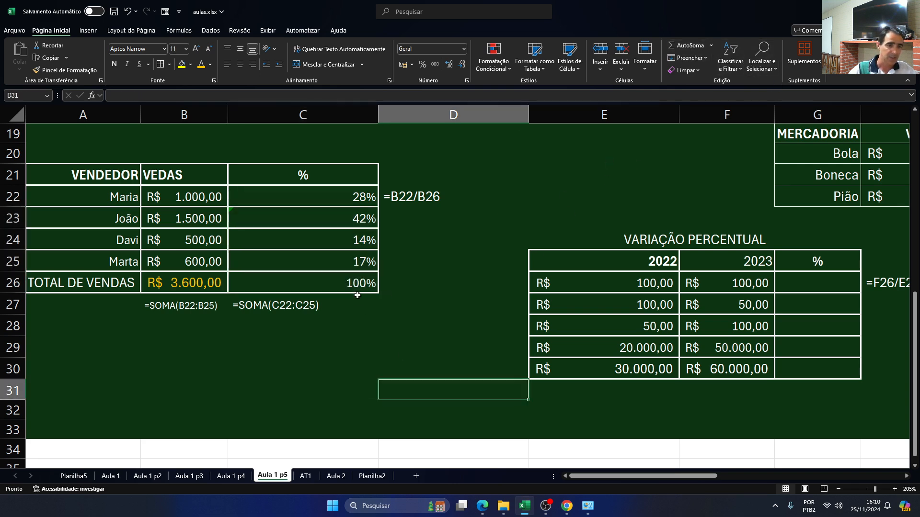
left_click(354, 287)
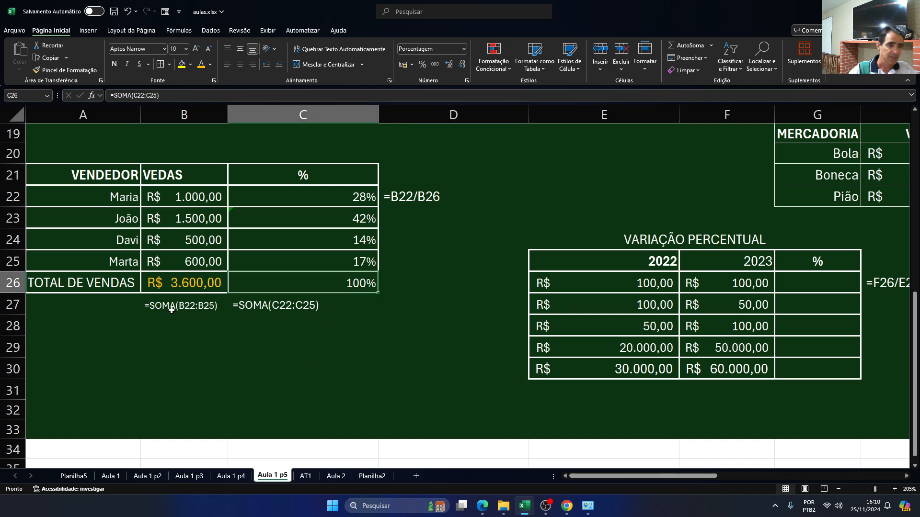
left_click(172, 286)
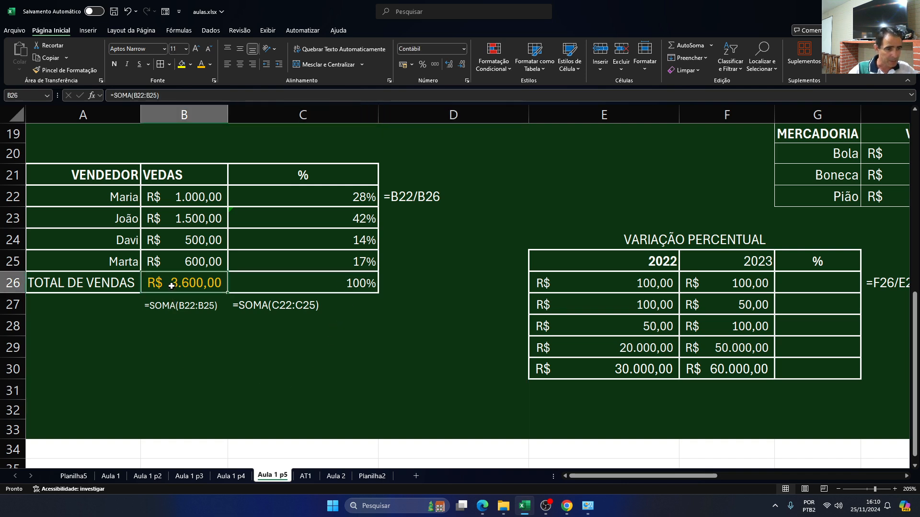
left_click(346, 288)
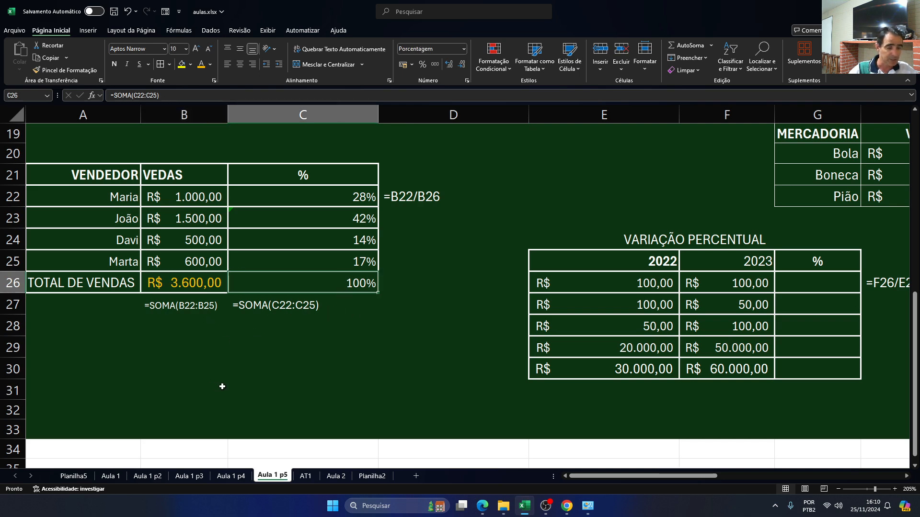
Examine the first two 2022 values, E26 and E27, in the VARIAÇÃO PERCENTUAL table
scroll(410, 278, "up", 3)
scroll(417, 277, "down", 1)
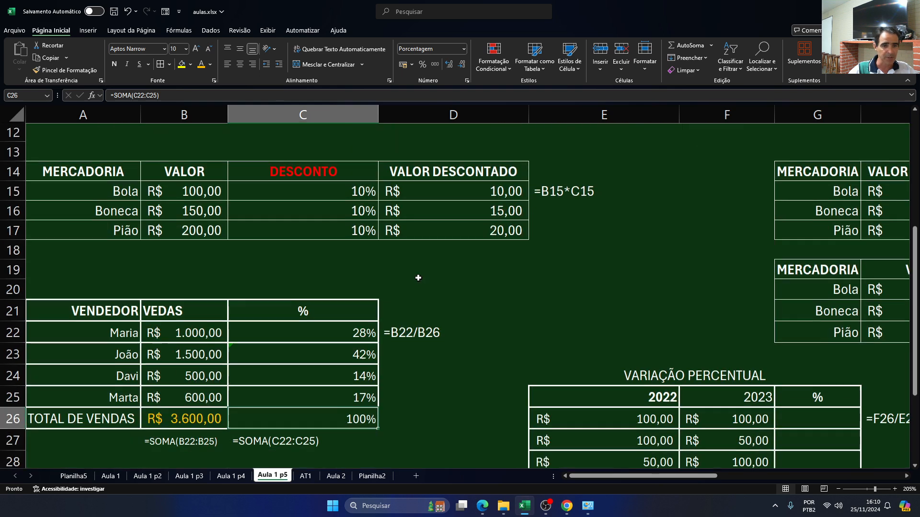
scroll(417, 278, "down", 4)
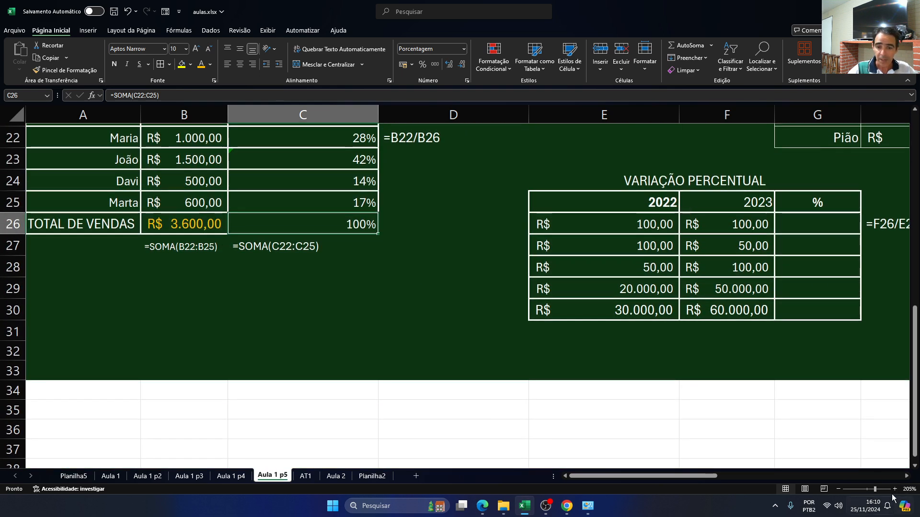
left_click(907, 476)
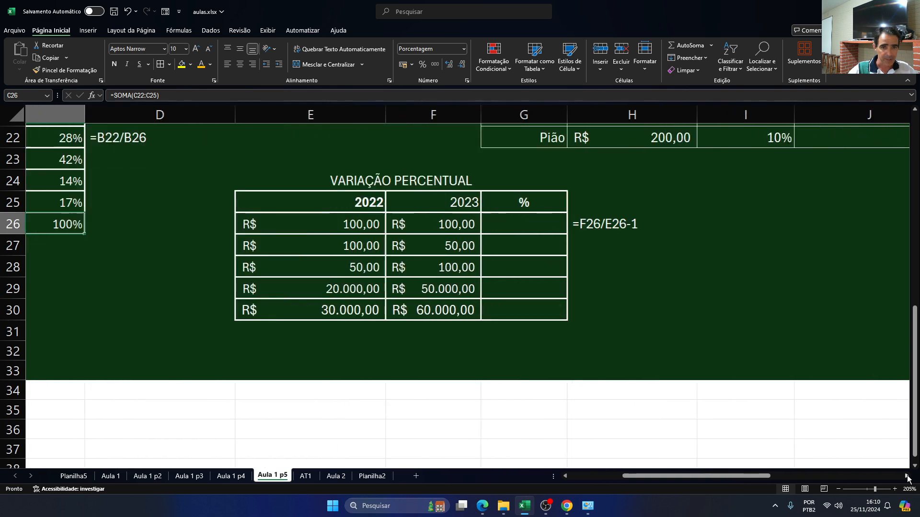
left_click(907, 476)
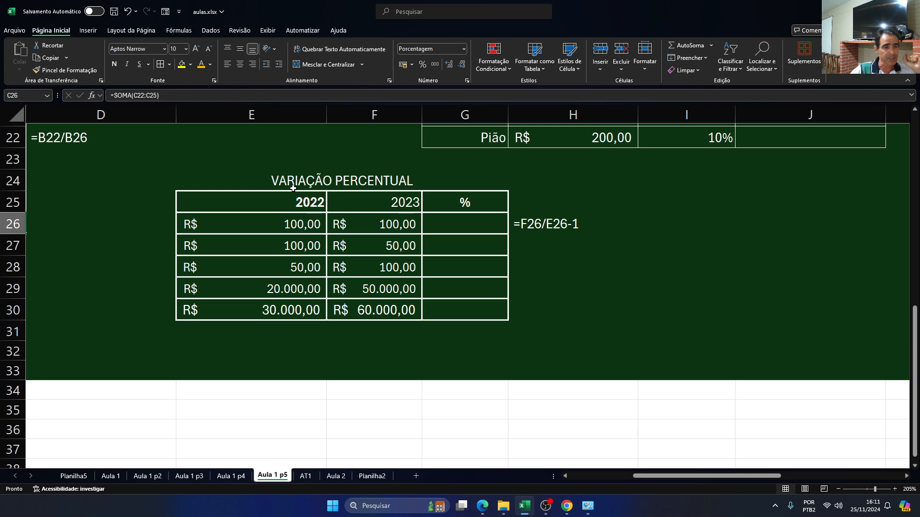
left_click(295, 225)
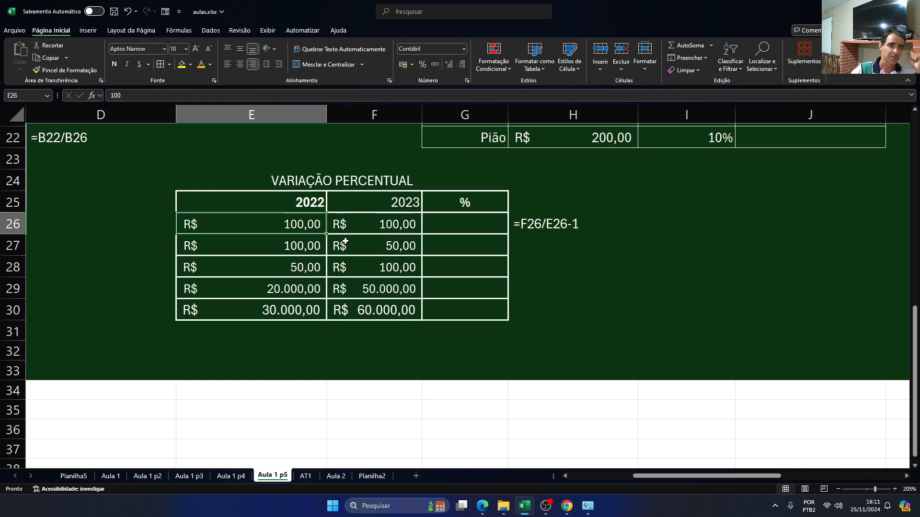
left_click(288, 248)
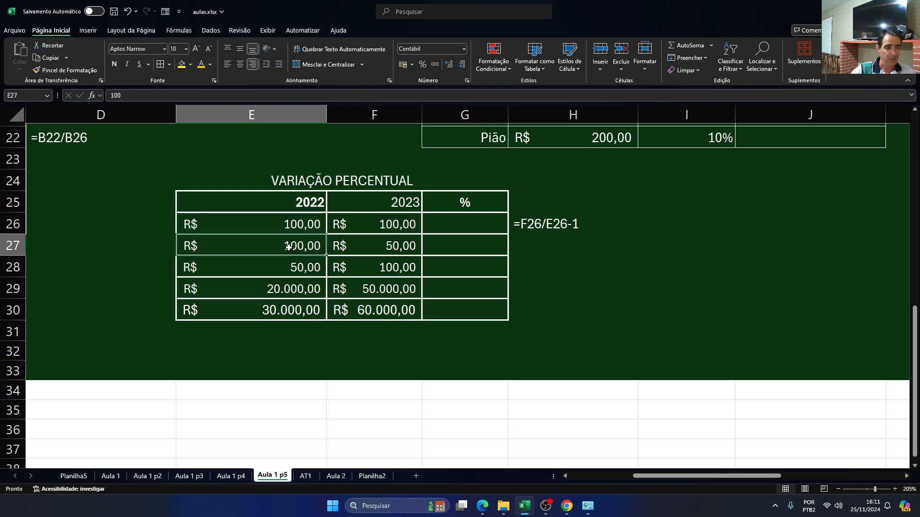
Label the five rows beside the VARIAÇÃO PERCENTUAL table A, B, C, D and E in cells D26 to D30
left_click(171, 218)
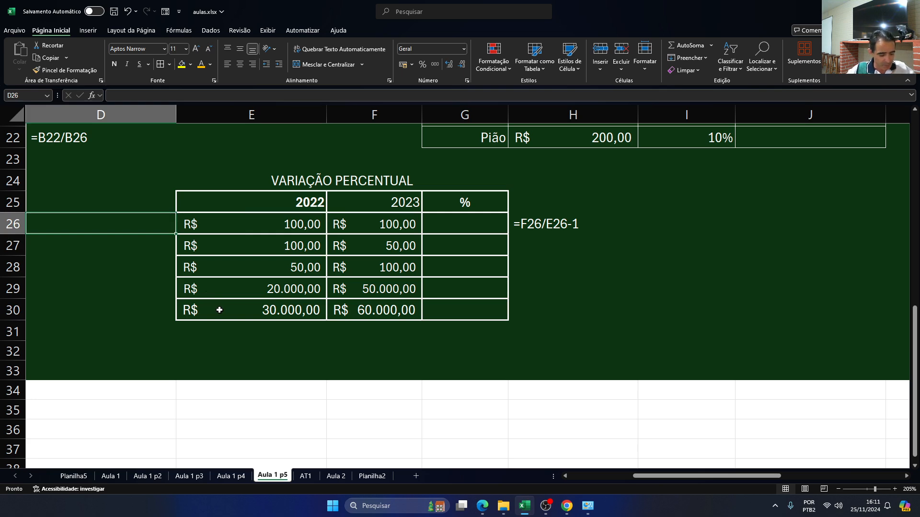
type("a")
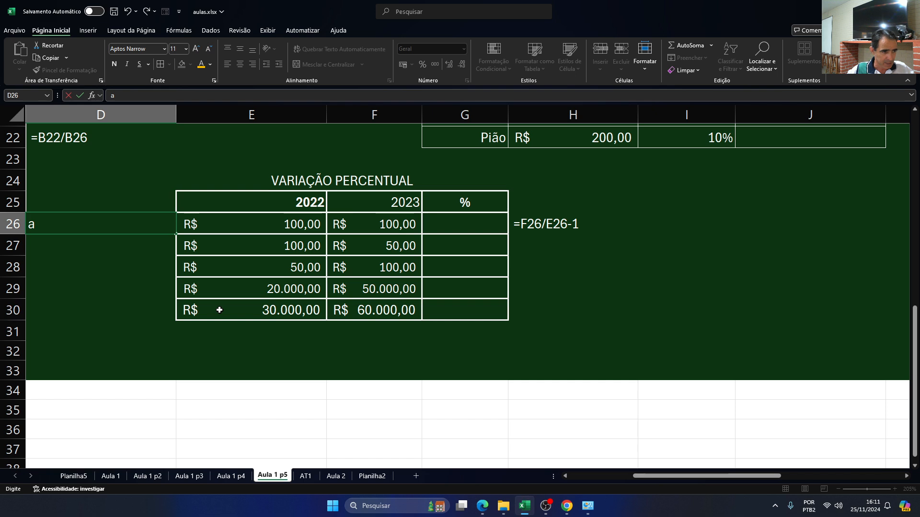
key("BackSpace")
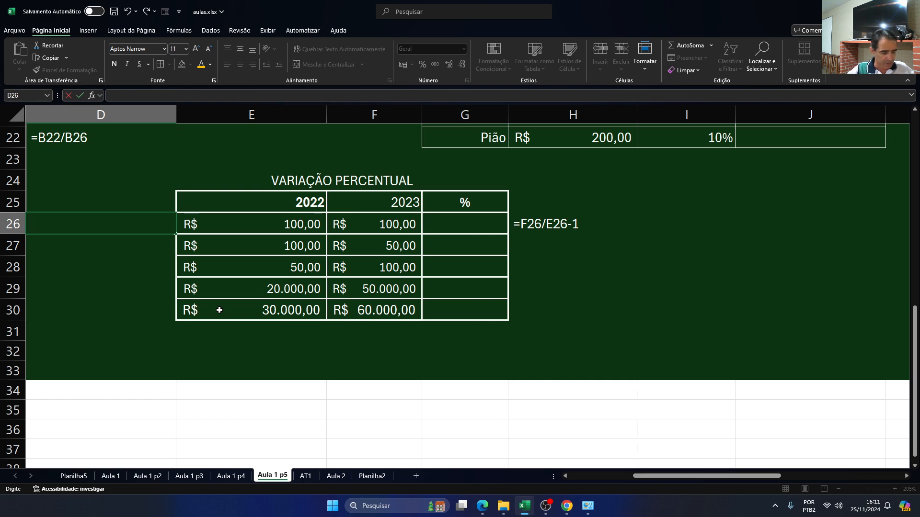
type("A")
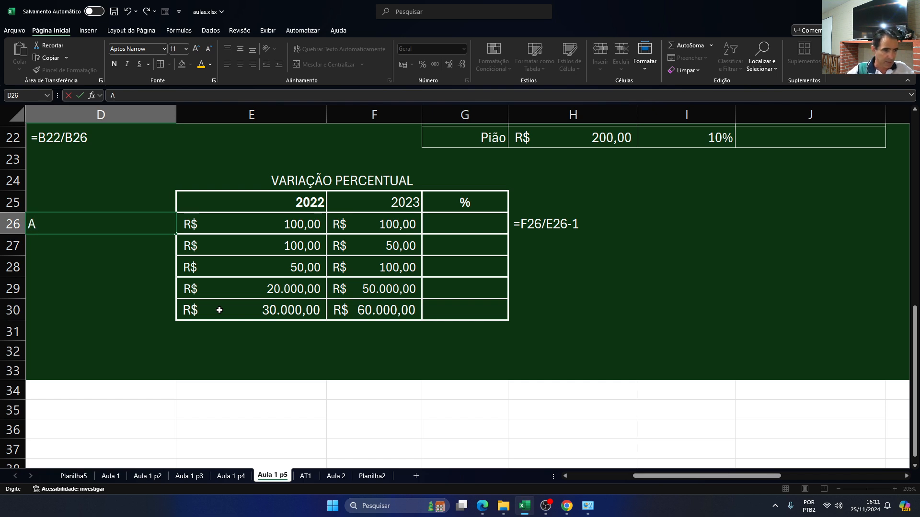
key("Return")
type("B")
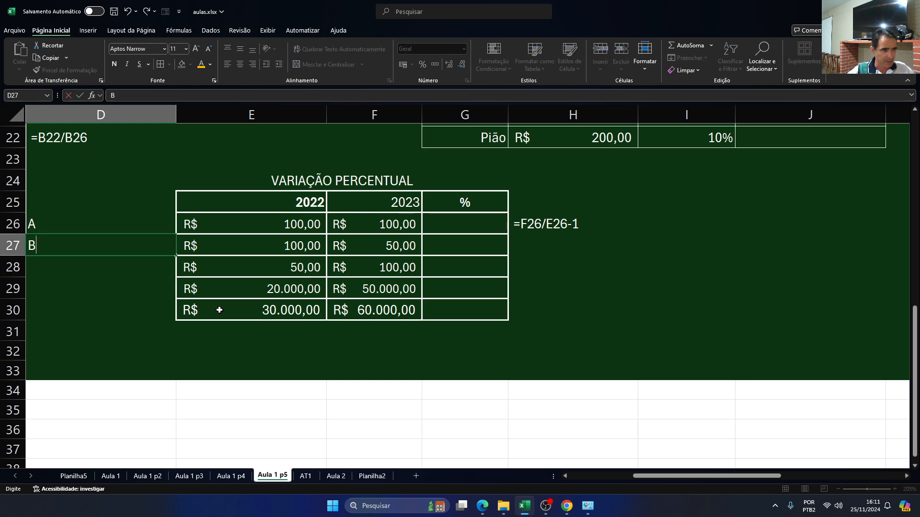
key("Return")
type("c")
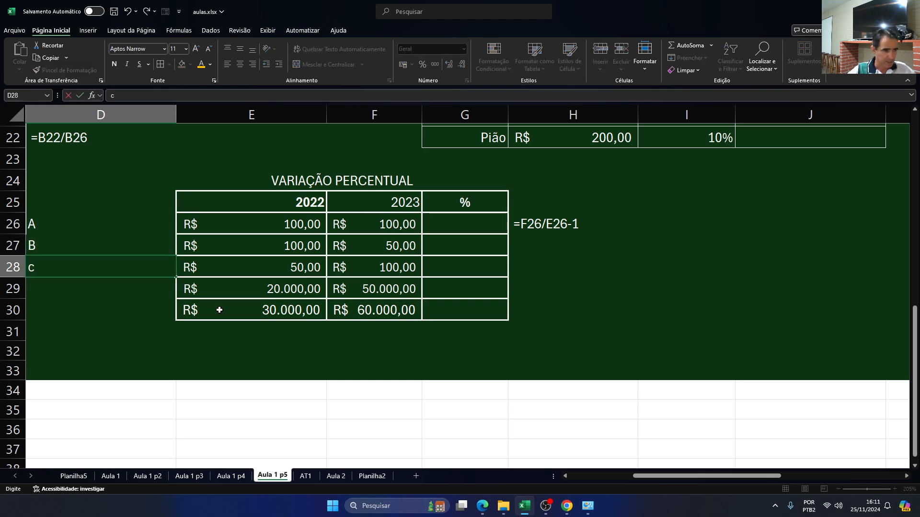
key("BackSpace")
type("C")
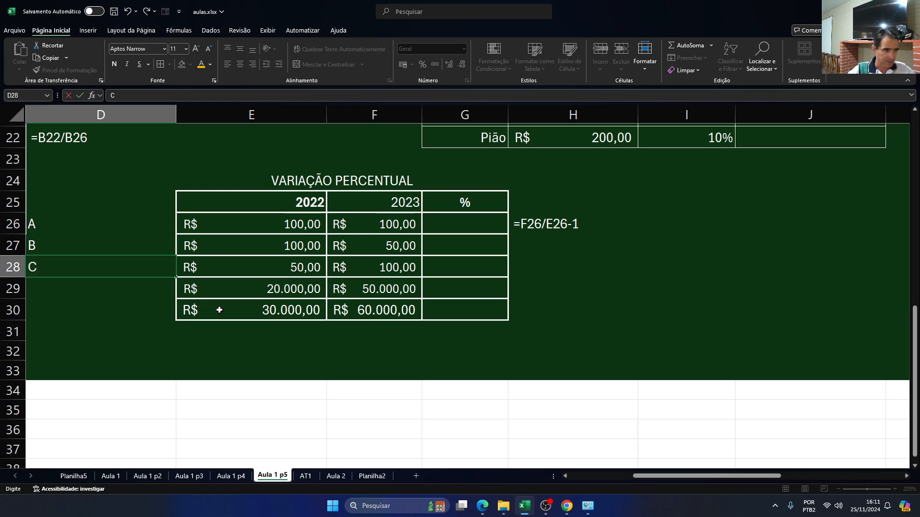
key("Return")
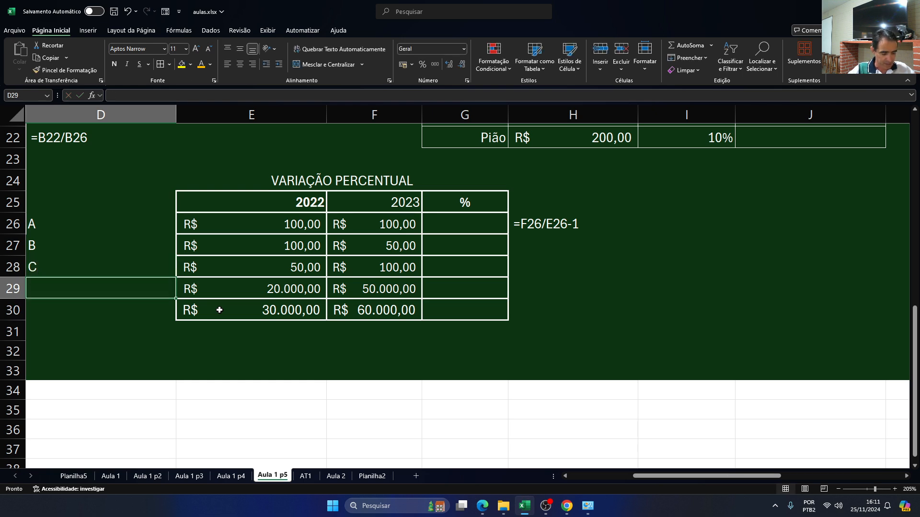
type("D")
key("Return")
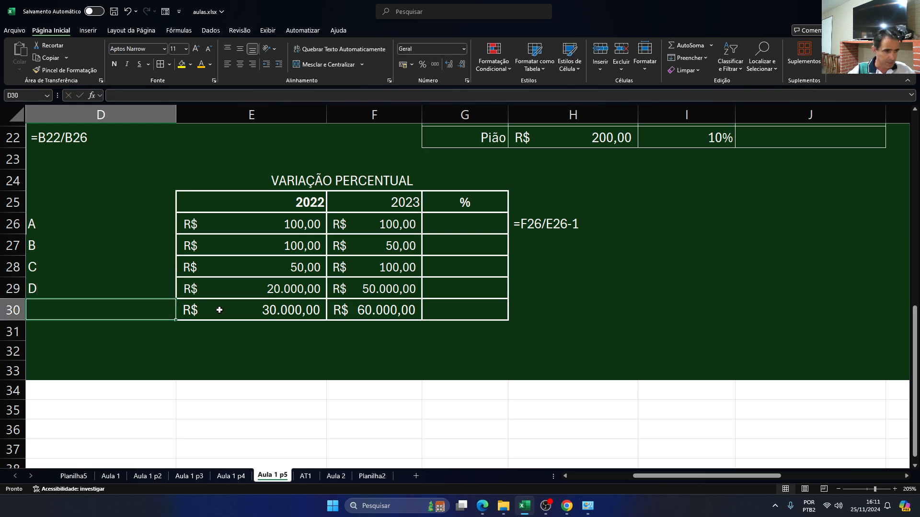
type("E")
key("Return")
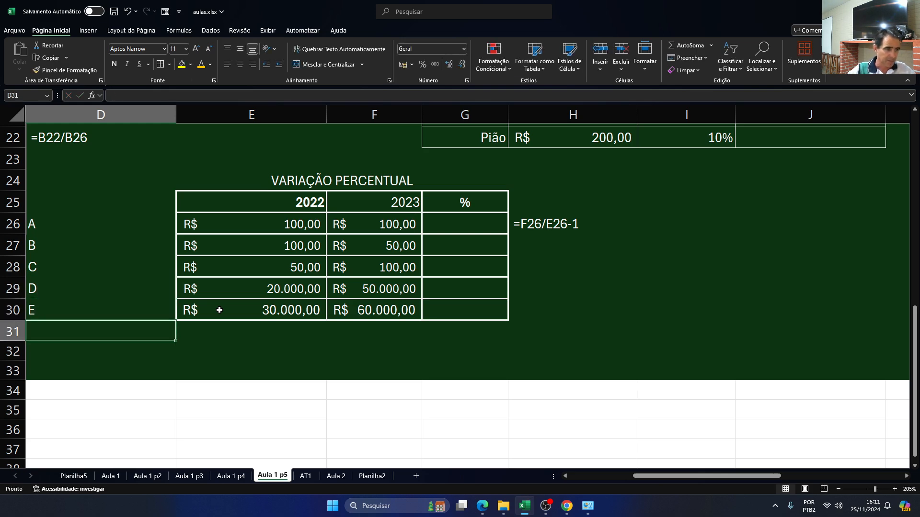
Select G26, the % cell of row A in the VARIAÇÃO PERCENTUAL table
key("Up")
key("Up")
key("Up")
key("Up")
key("Up")
key("Right")
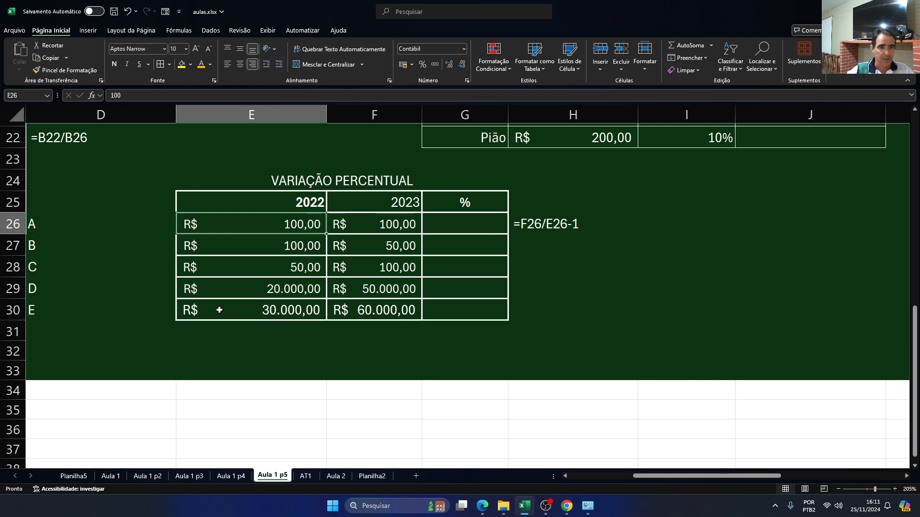
key("Right")
key("Right")
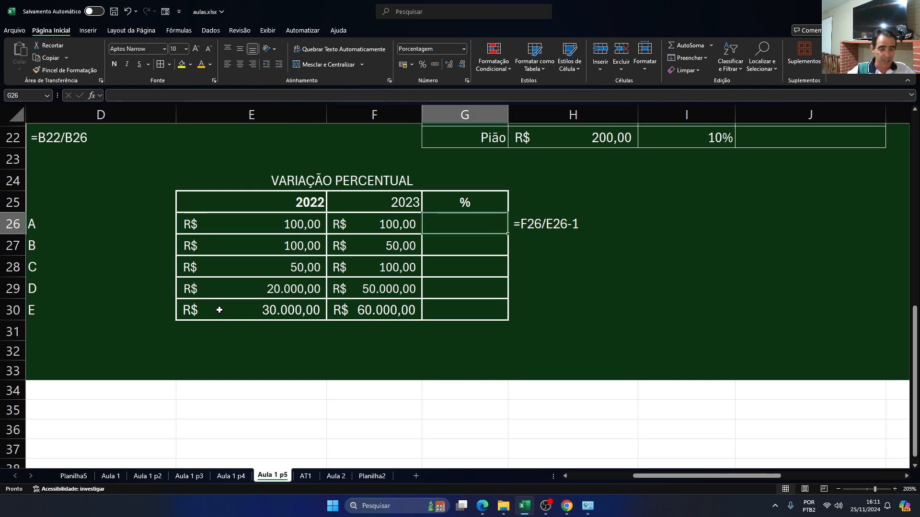
type("=")
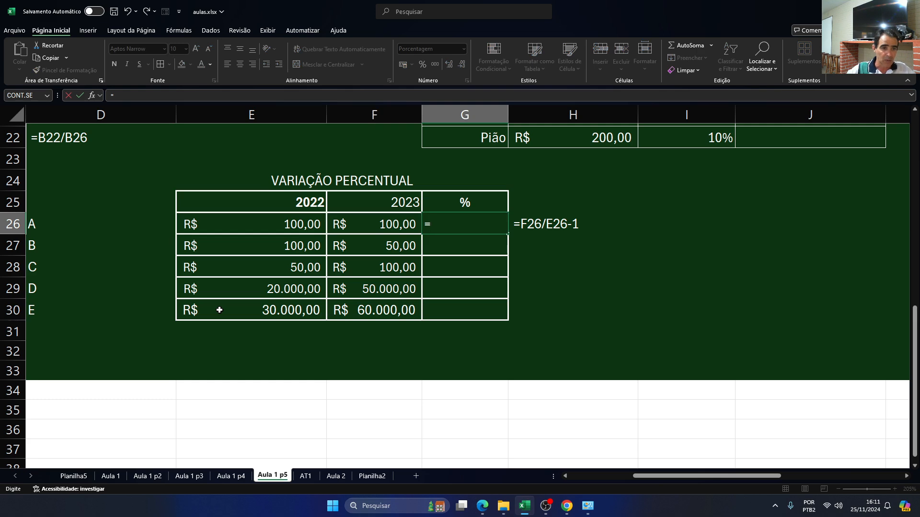
key("Left")
key("Left")
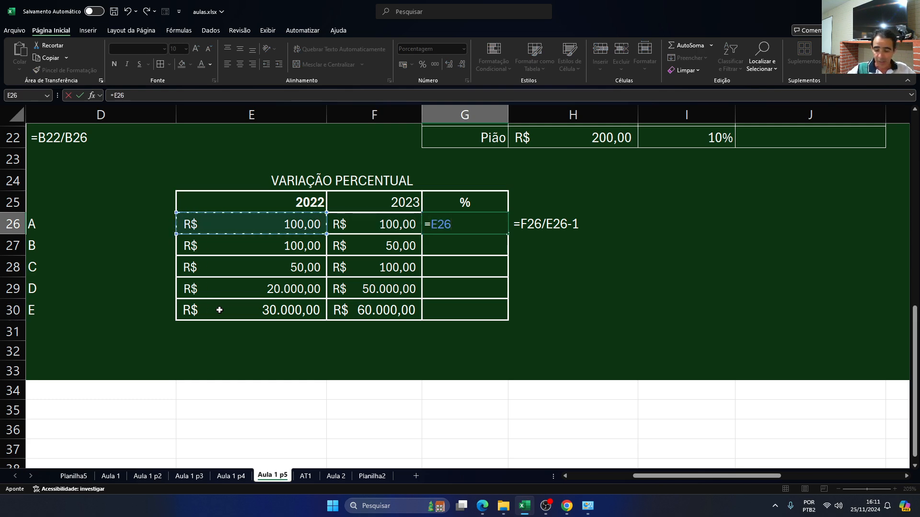
type("/")
key("Left")
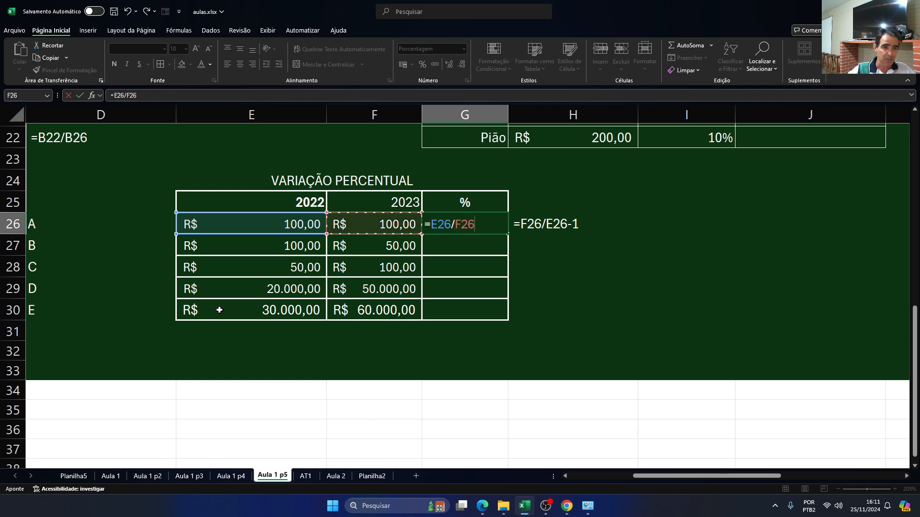
key("BackSpace")
key("BackSpace")
key("BackSpace")
key("BackSpace")
key("BackSpace")
key("BackSpace")
key("BackSpace")
key("BackSpace")
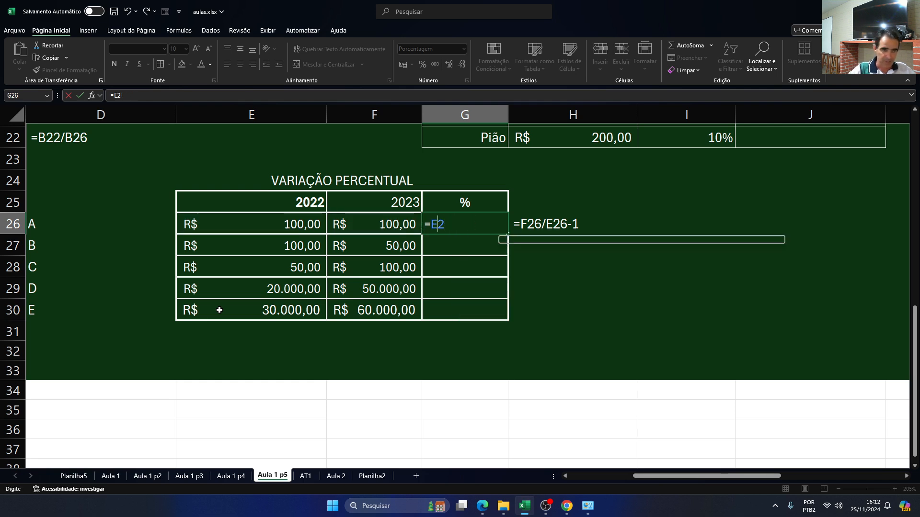
Enter the percentage variation formula =F26/E26-1 in G26 for row A
type("=")
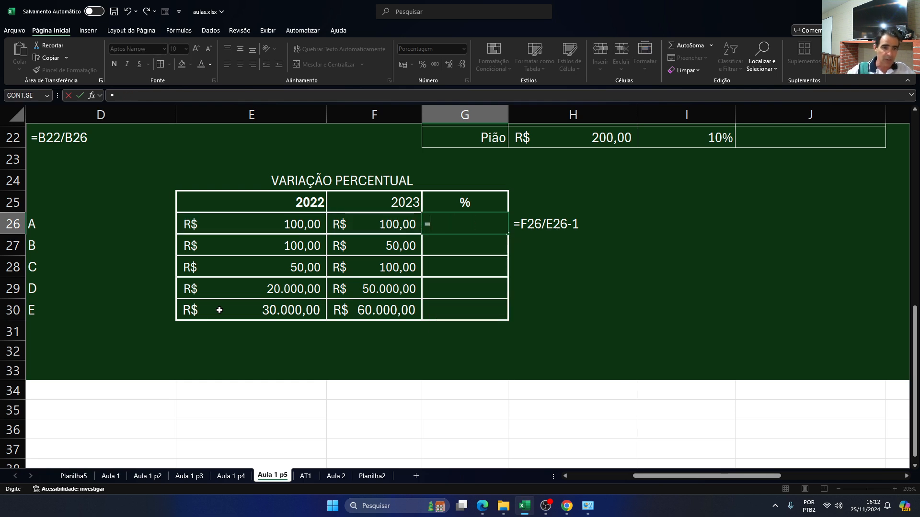
key("Left")
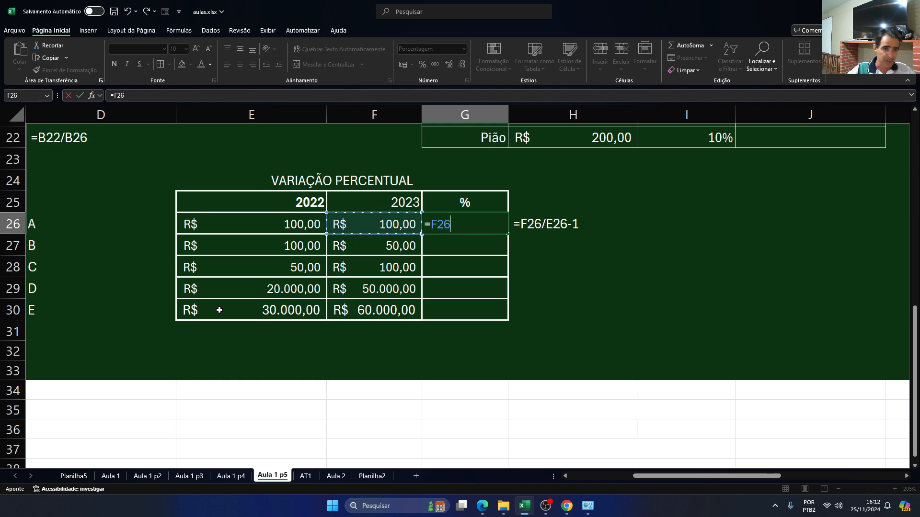
type("/")
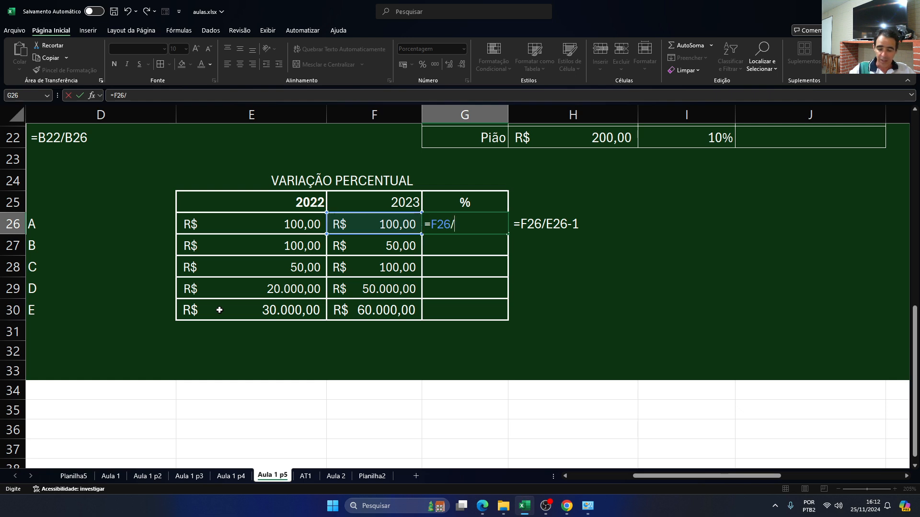
key("Left")
key("Left")
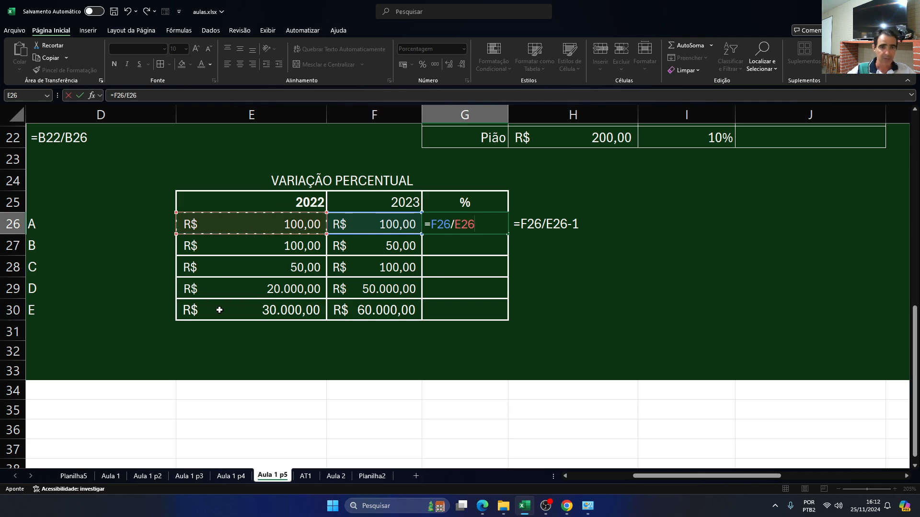
type("-1")
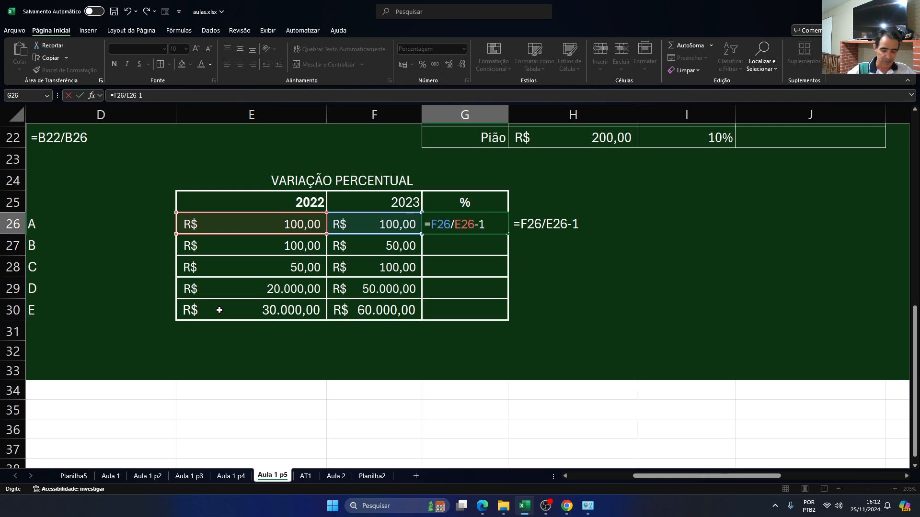
key("ctrl+Return")
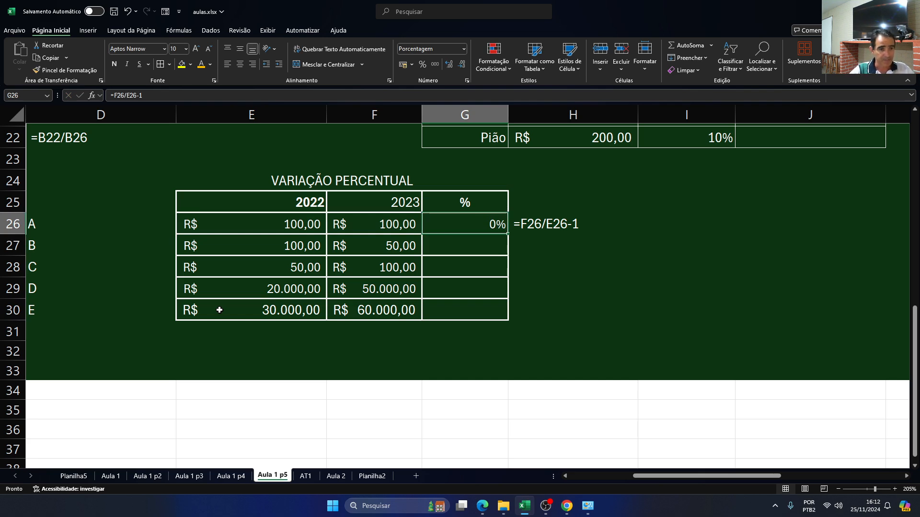
Enter the percentage variation formula =F27/E27-1 in G27 for row B
key("Return")
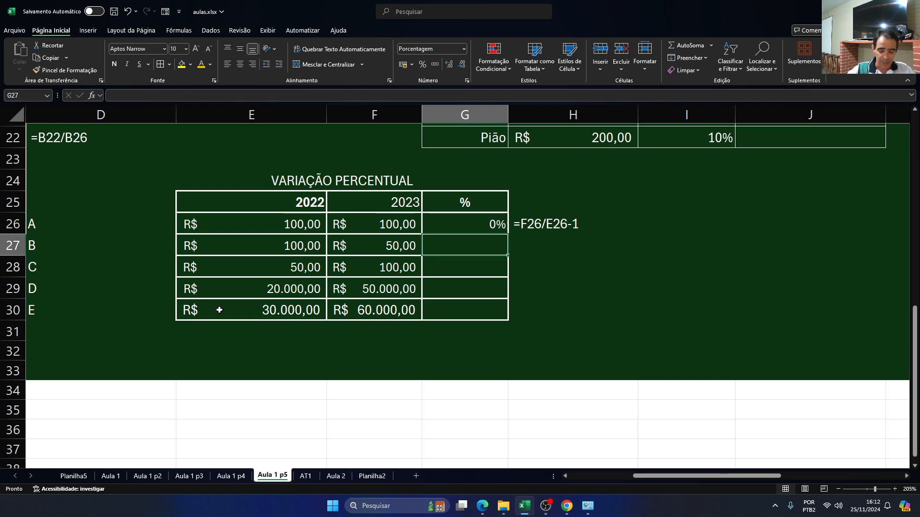
type("=")
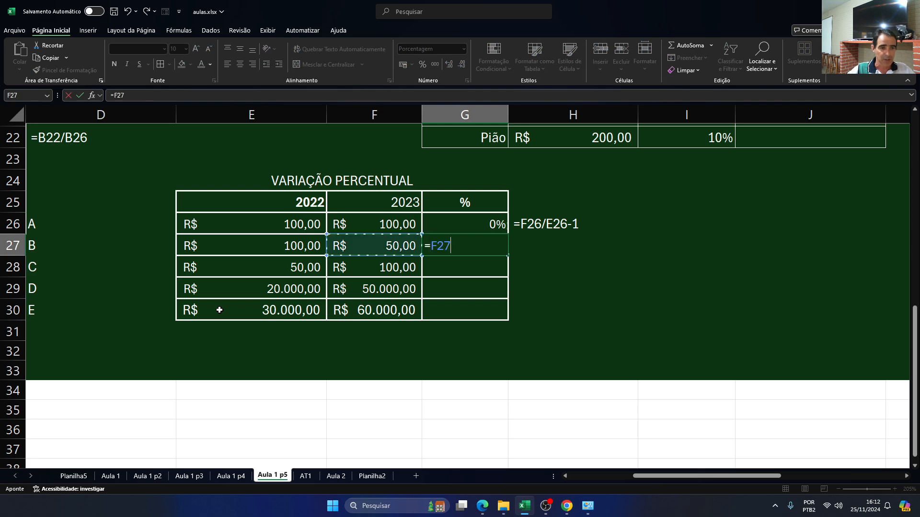
key("Left")
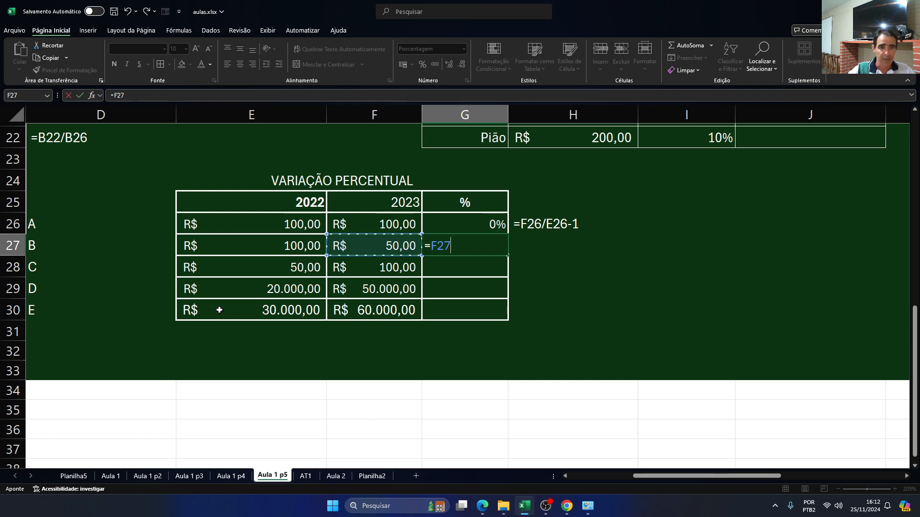
type("/")
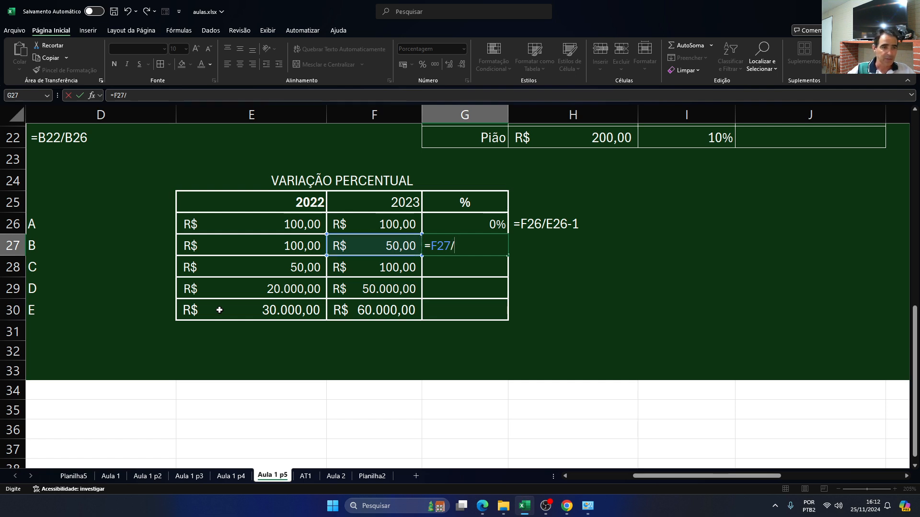
key("Left")
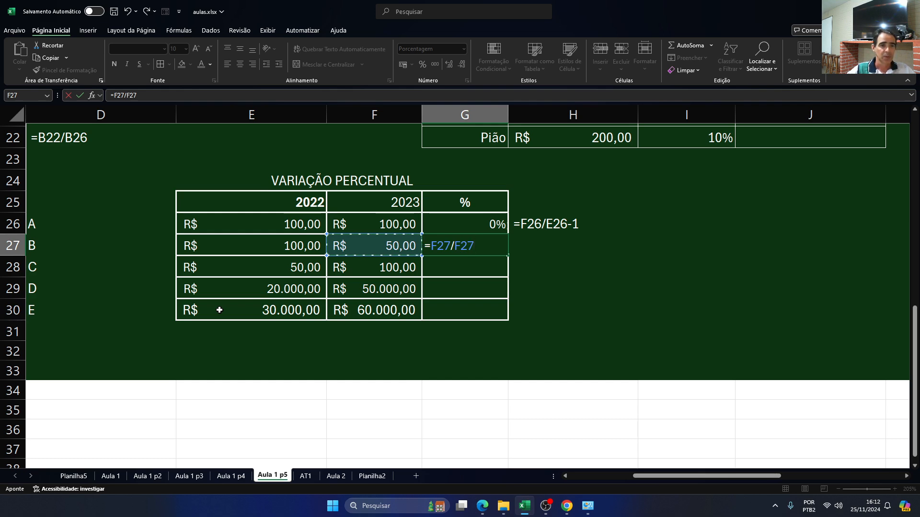
key("Left")
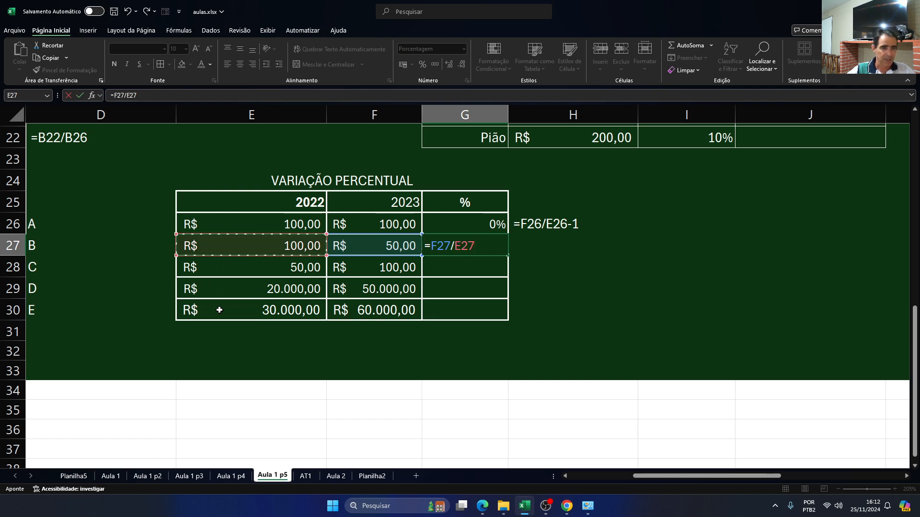
type("-1")
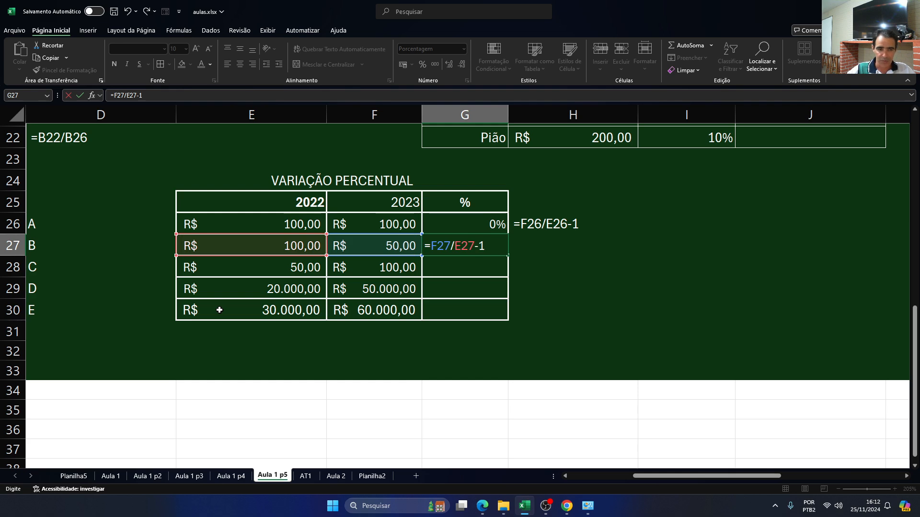
key("Return")
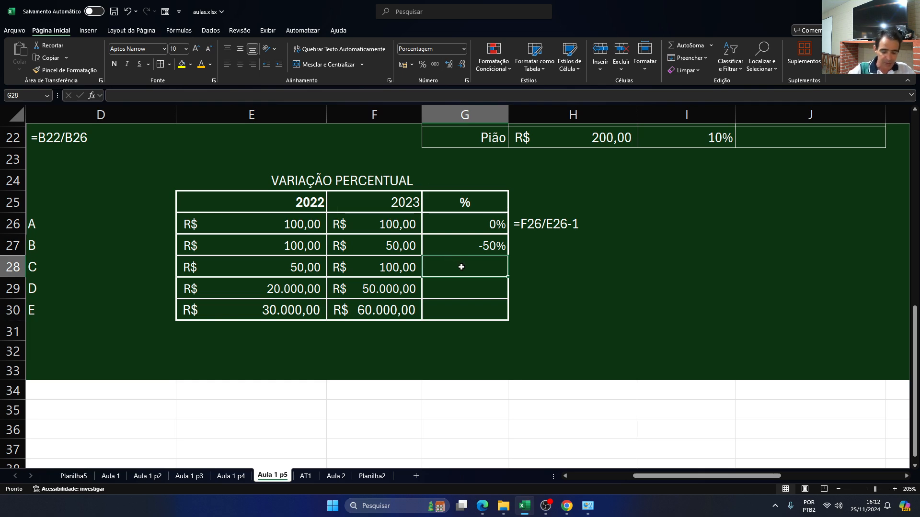
Fill the row B variation formula from G27 down through G30 to cover rows C, D and E
type("=")
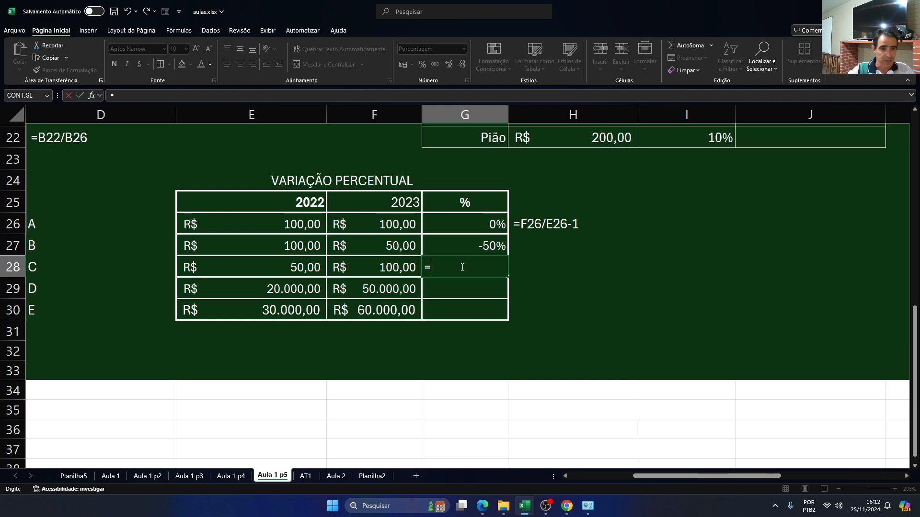
key("Escape")
left_click(491, 246)
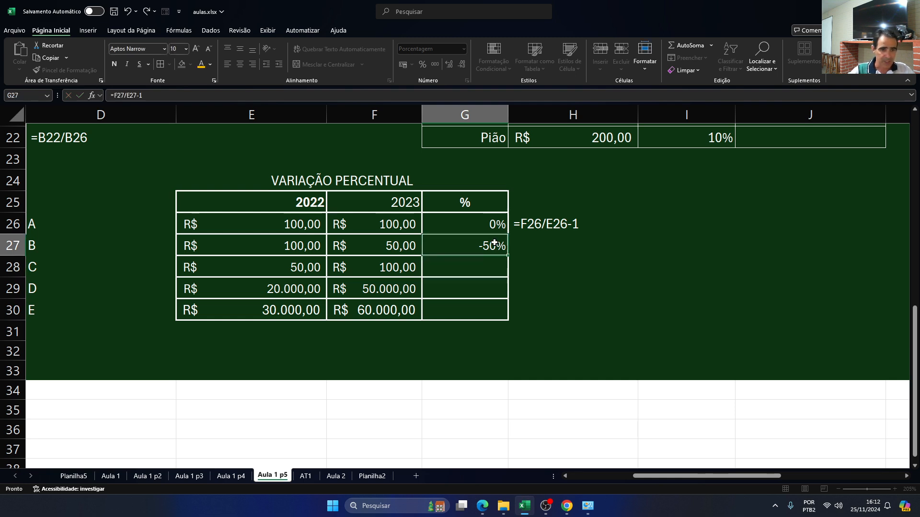
left_click_drag(509, 257, 503, 315)
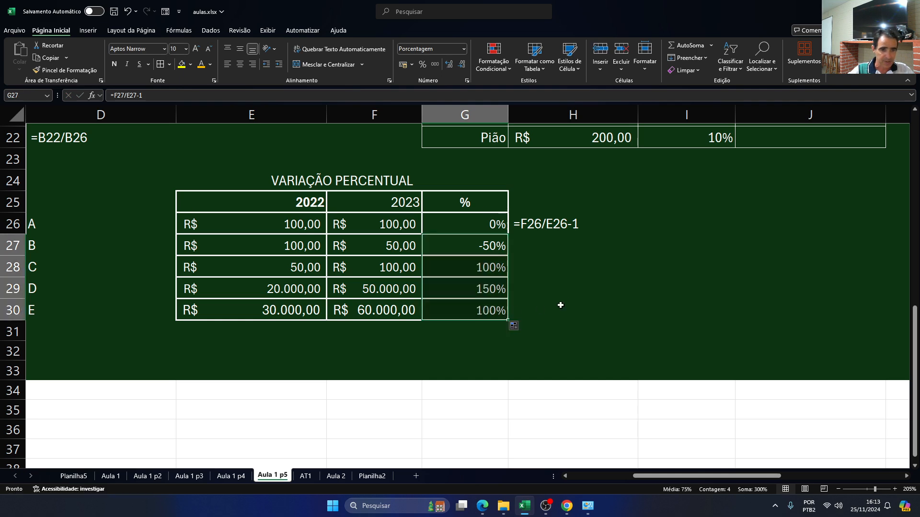
left_click(461, 268)
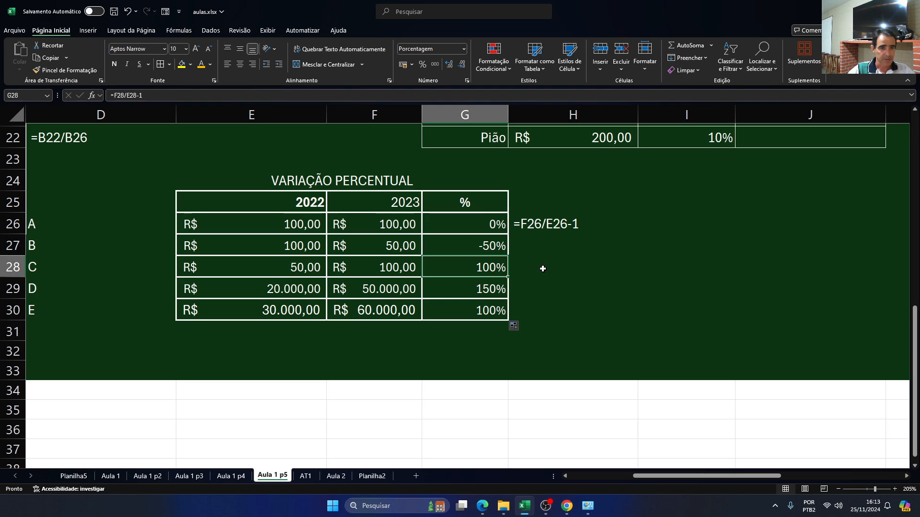
Set Bola's VALOR in B15 to 1 and check the VALOR DESCONTADO formula in D15
scroll(541, 266, "down", 1)
scroll(551, 278, "up", 5)
scroll(559, 288, "up", 2)
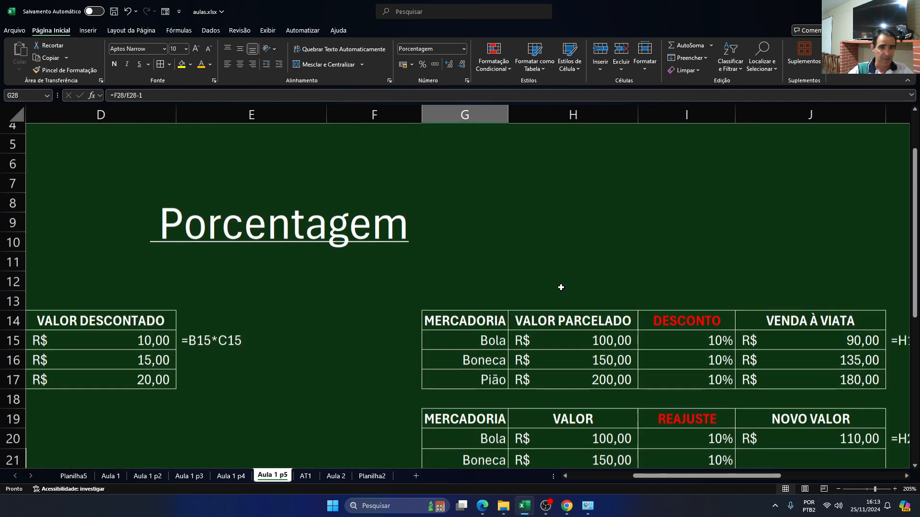
scroll(563, 288, "down", 2)
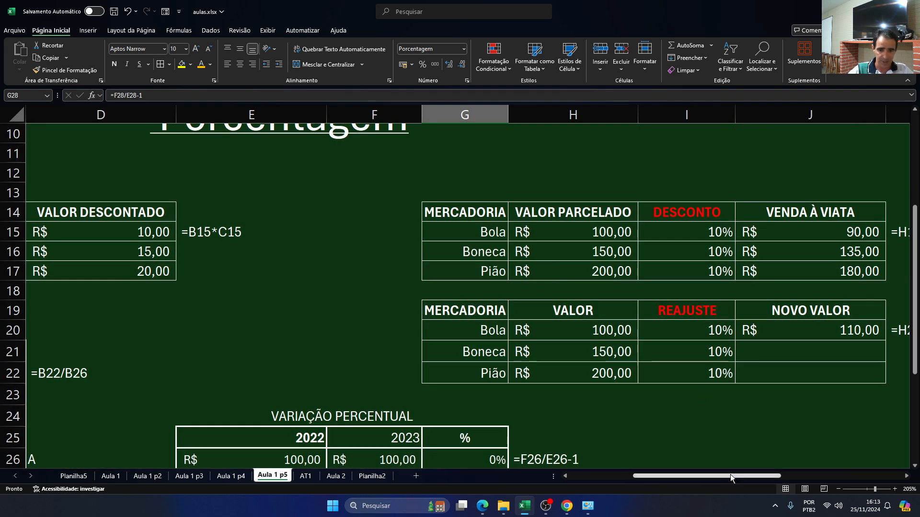
left_click_drag(730, 474, 667, 475)
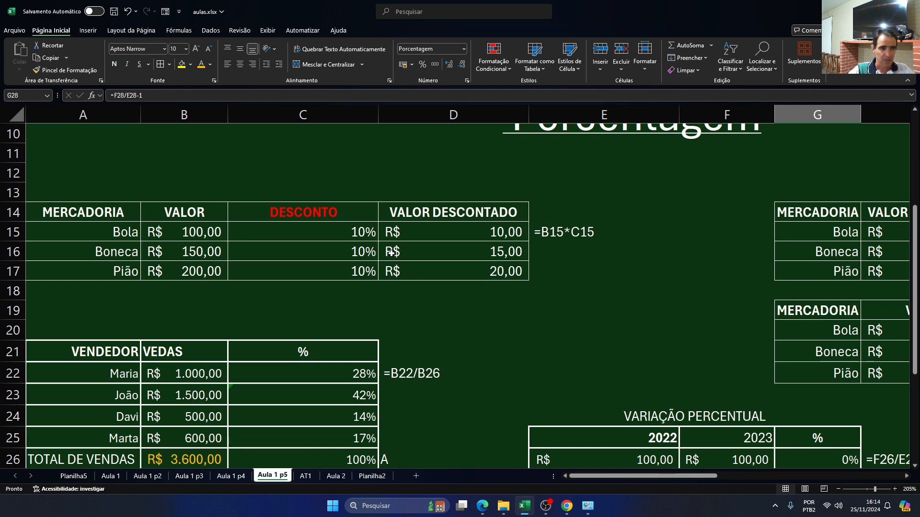
left_click(213, 232)
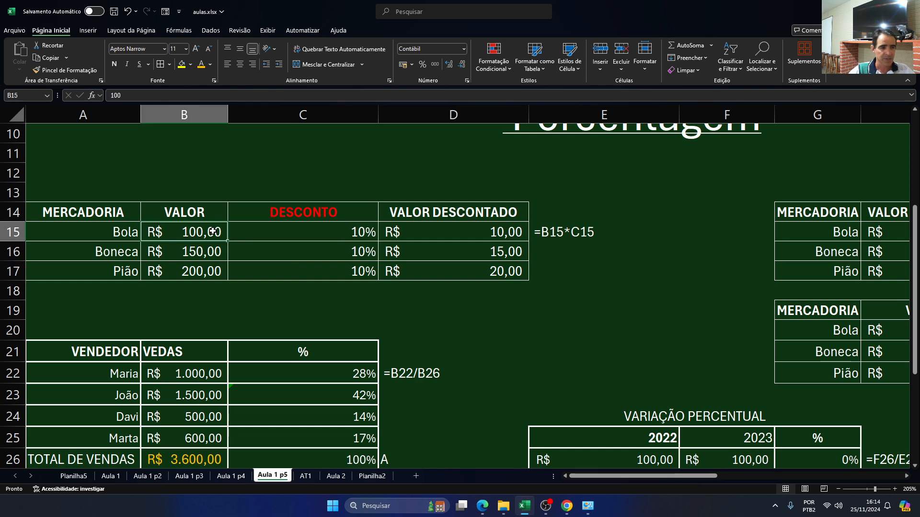
type("1")
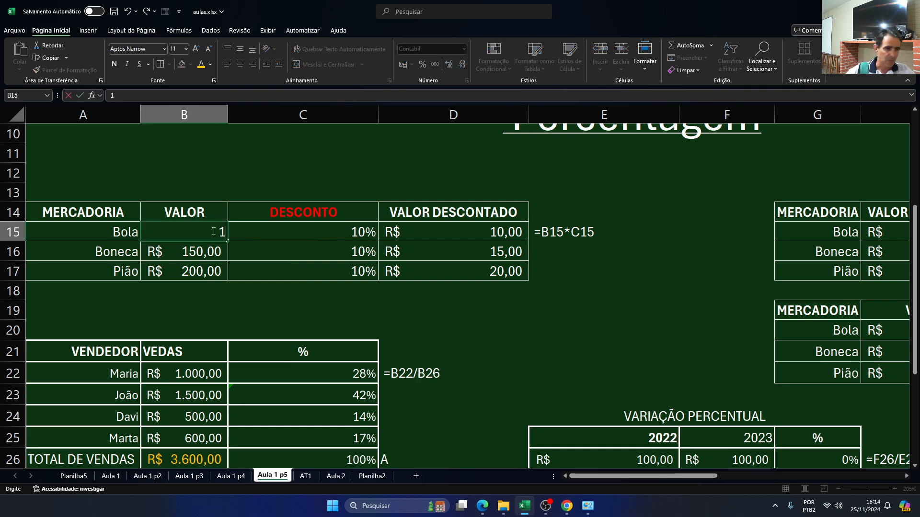
key("Return")
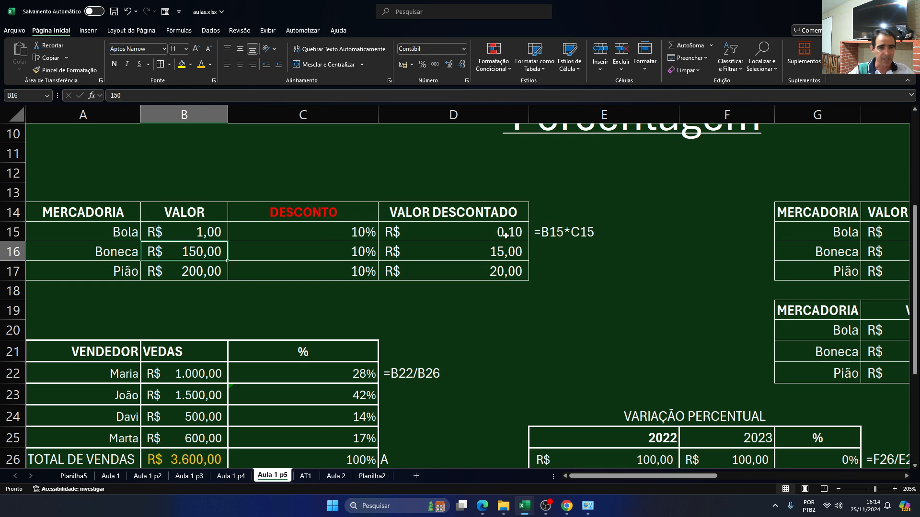
double_click(487, 232)
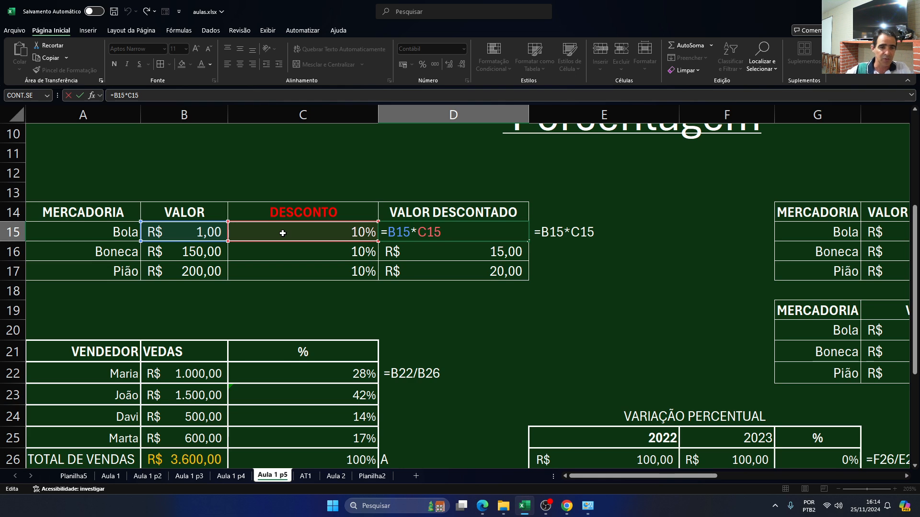
key("Return")
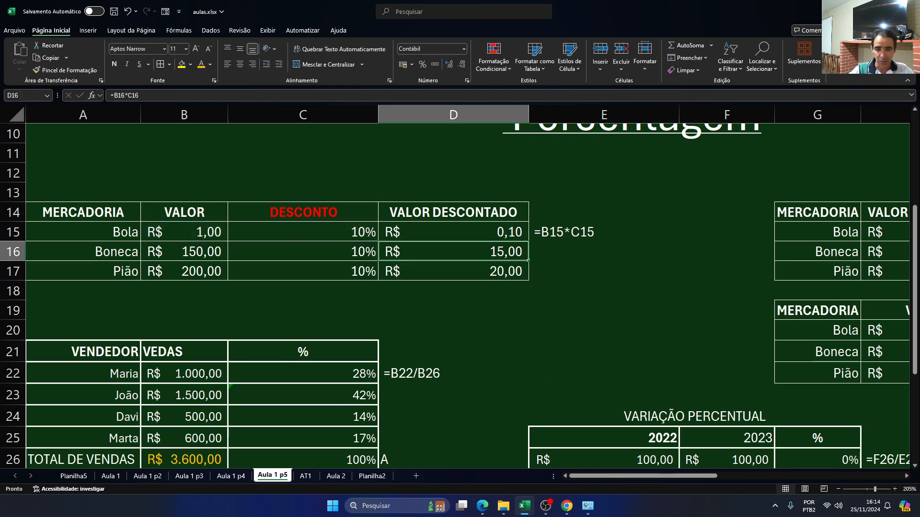
Inspect the formula behind Bola's VENDA À VIATA value in J15 without changing it
left_click_drag(714, 476, 803, 460)
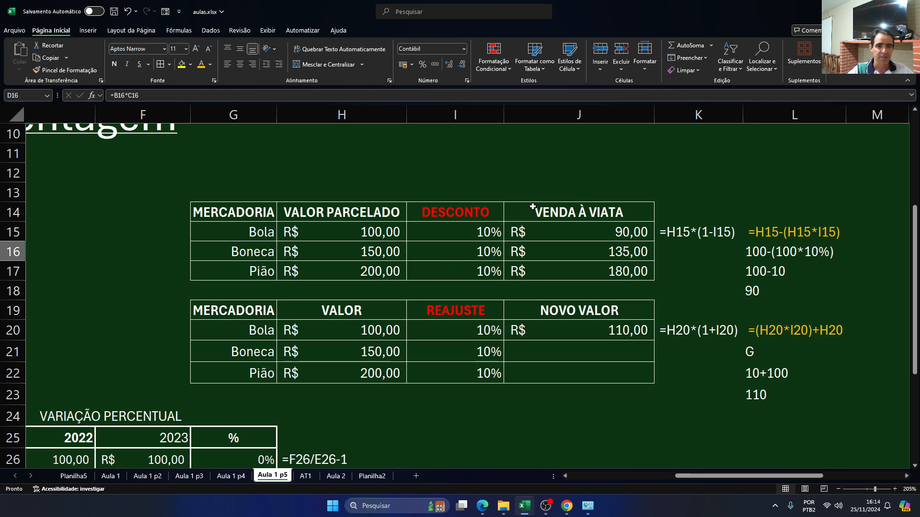
double_click(584, 237)
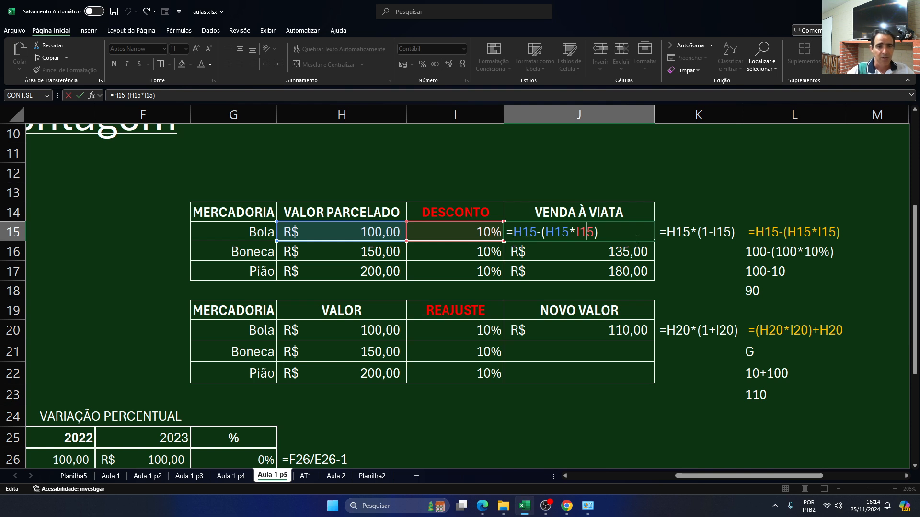
key("Escape")
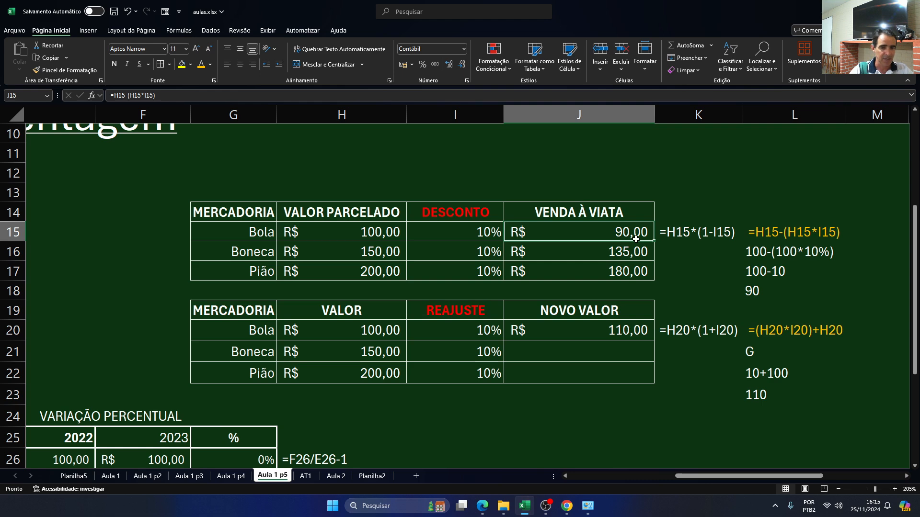
Set Bola's VALOR PARCELADO in H15 to 1,50
key("Left")
key("Left")
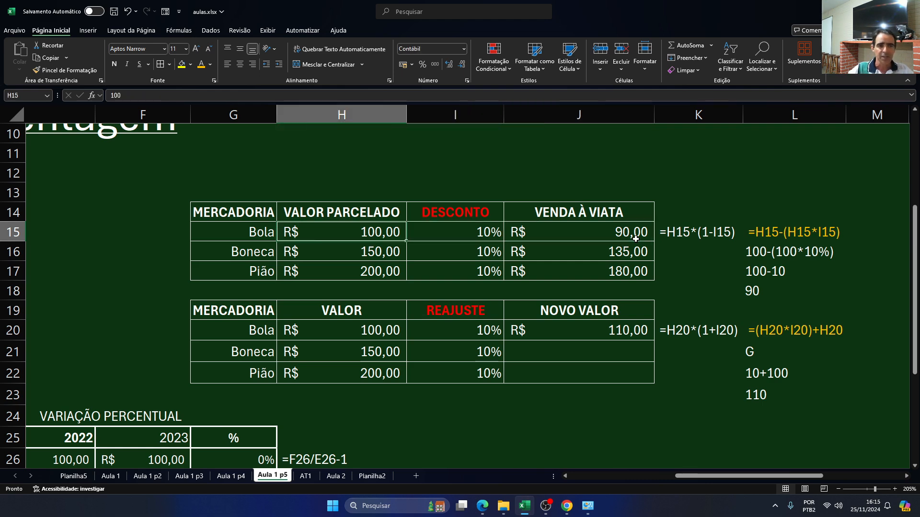
type("15")
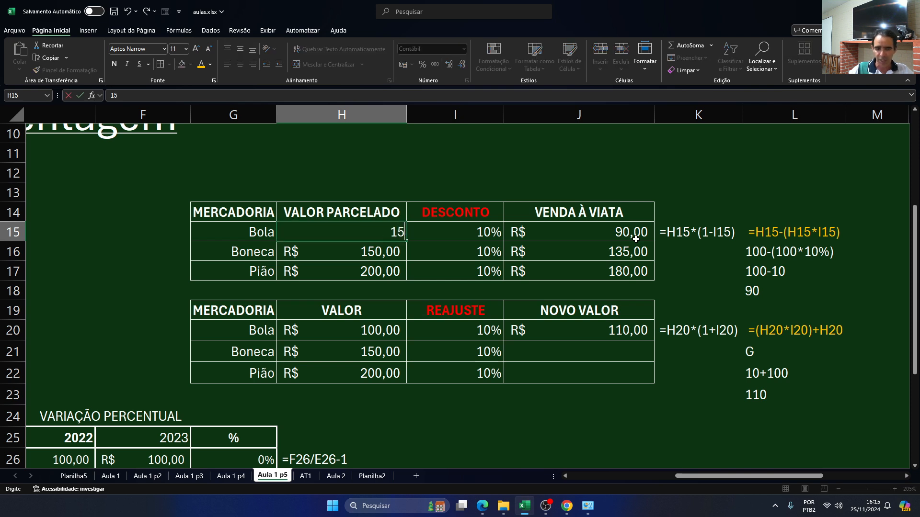
key("BackSpace")
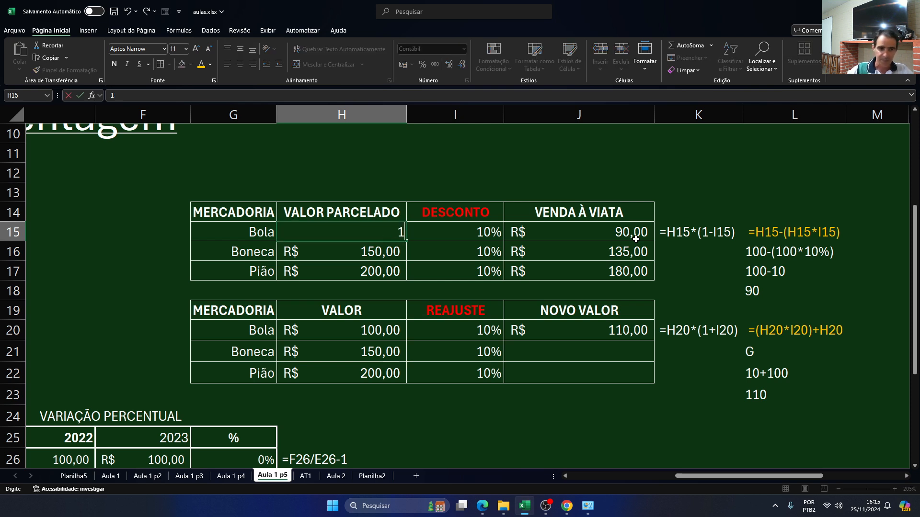
type(",50")
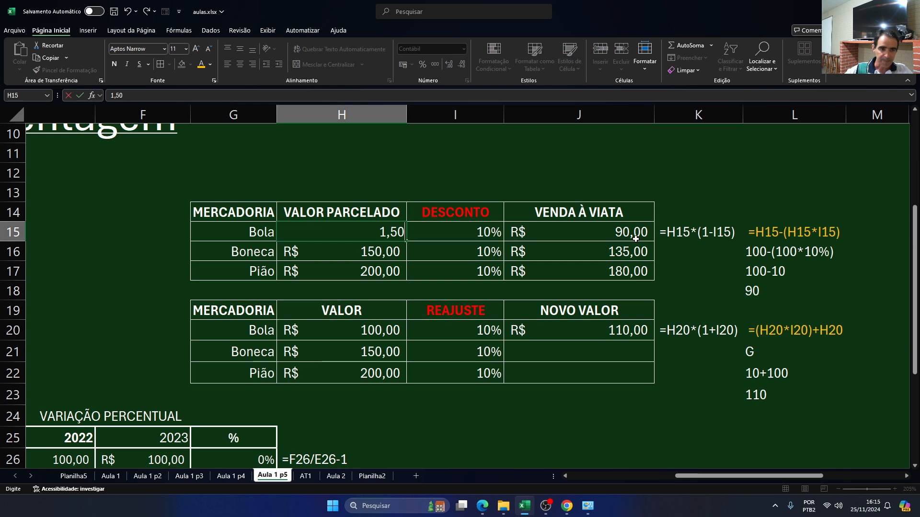
key("Return")
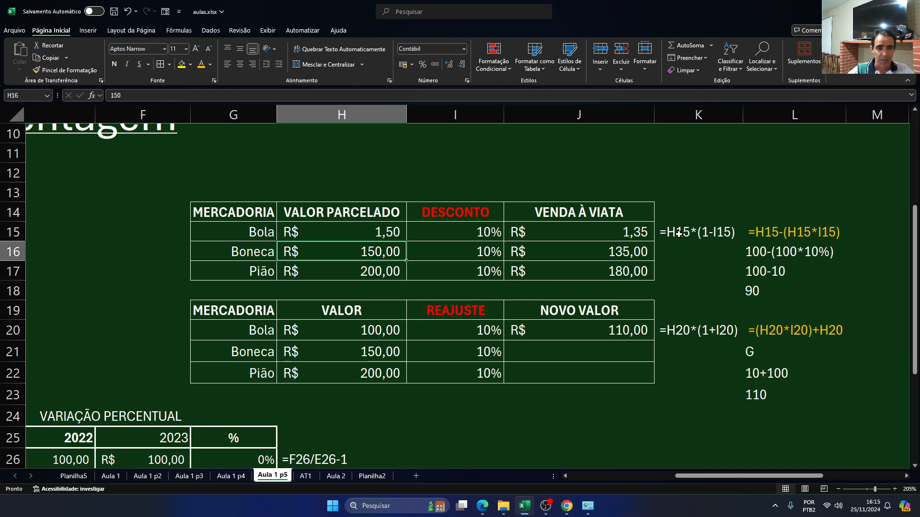
Review the J15 formula and the written formula notes in K15, K20 and L20 beside the discount and readjustment tables
double_click(620, 229)
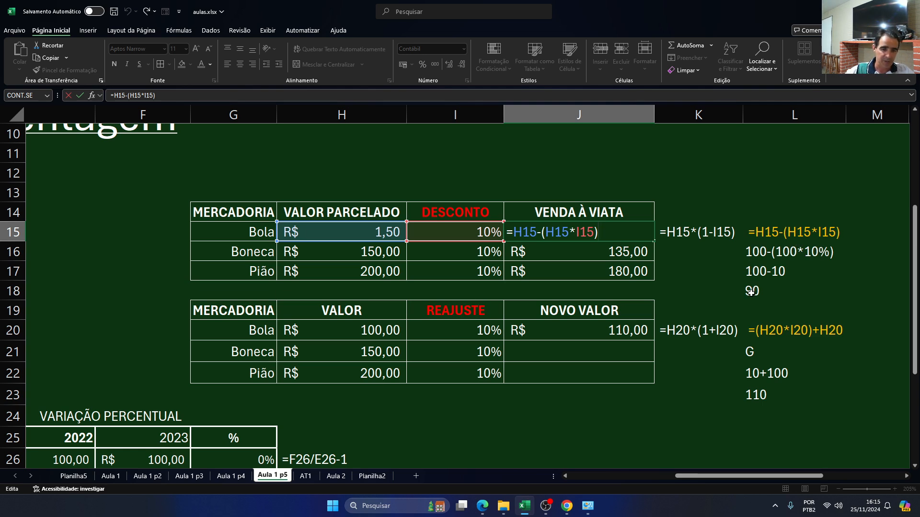
key("Return")
key("Up")
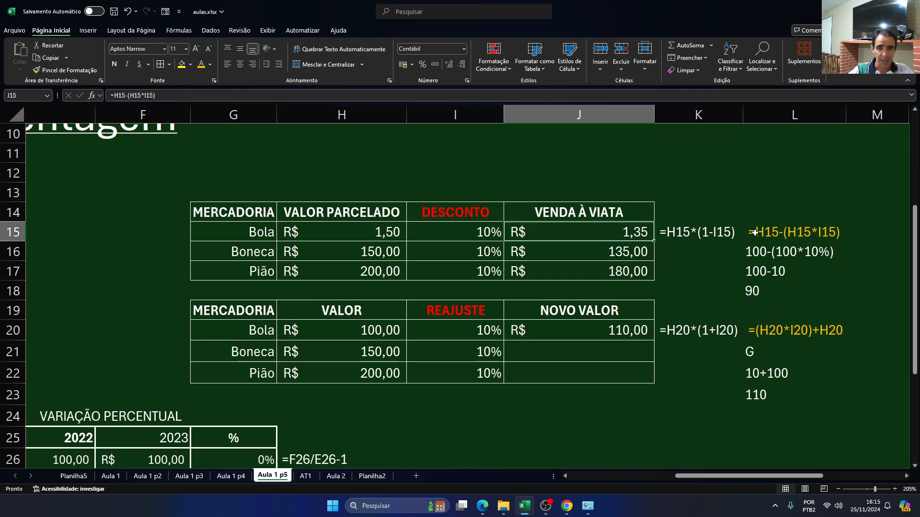
left_click(700, 233)
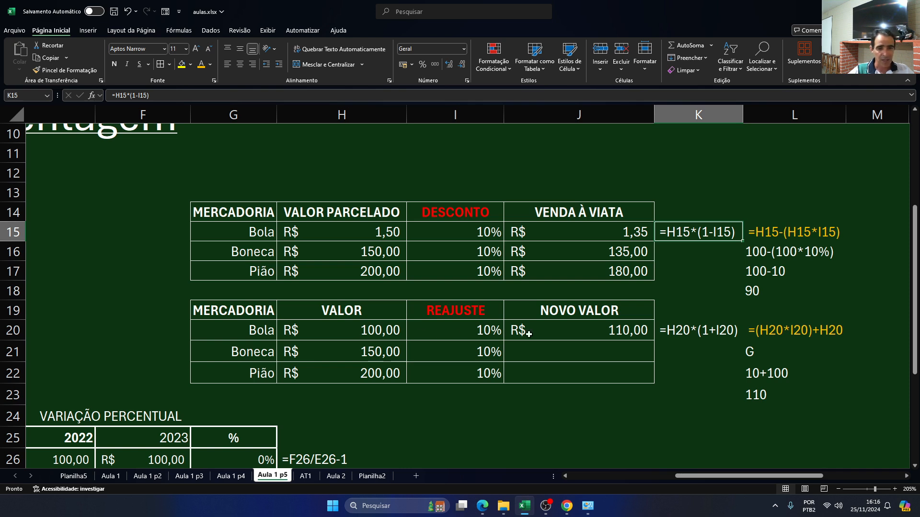
left_click(690, 333)
left_click(781, 331)
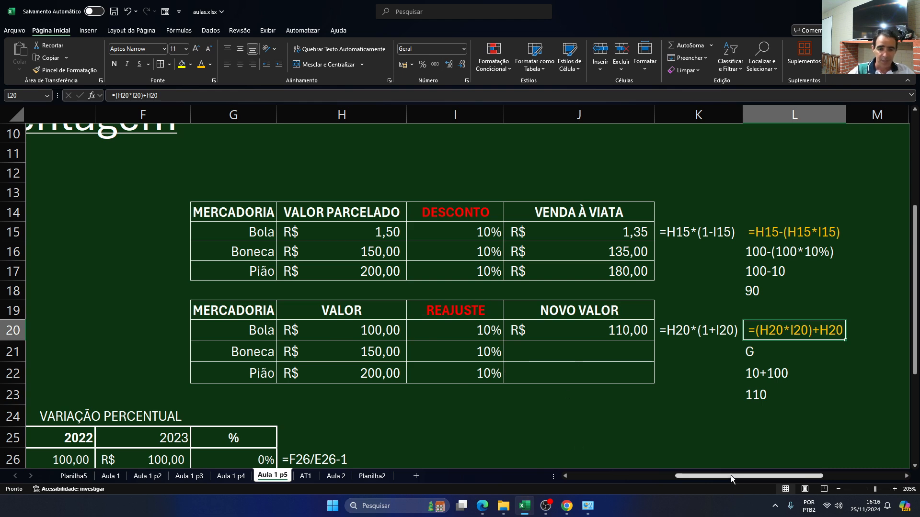
Select the four sellers' sales values in B22:B25 of the VENDEDOR table to review them
left_click_drag(731, 475, 590, 463)
scroll(353, 366, "down", 3)
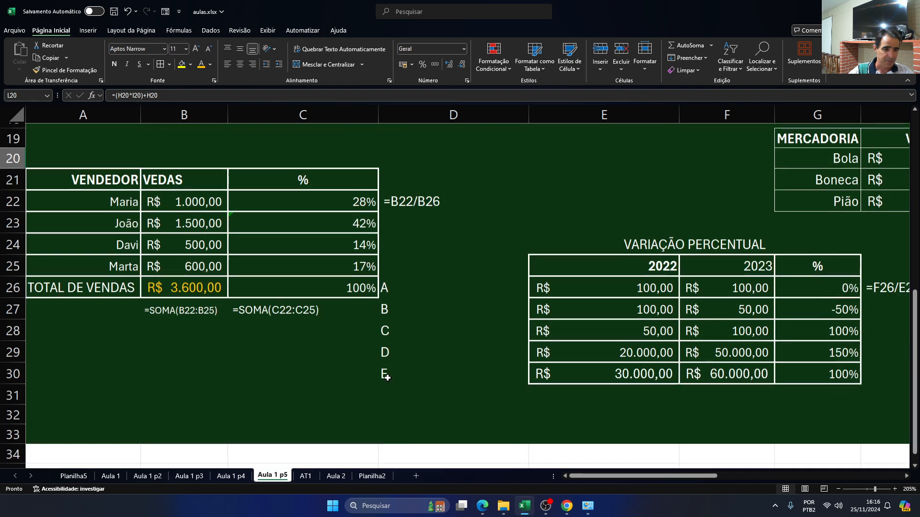
scroll(353, 366, "up", 1)
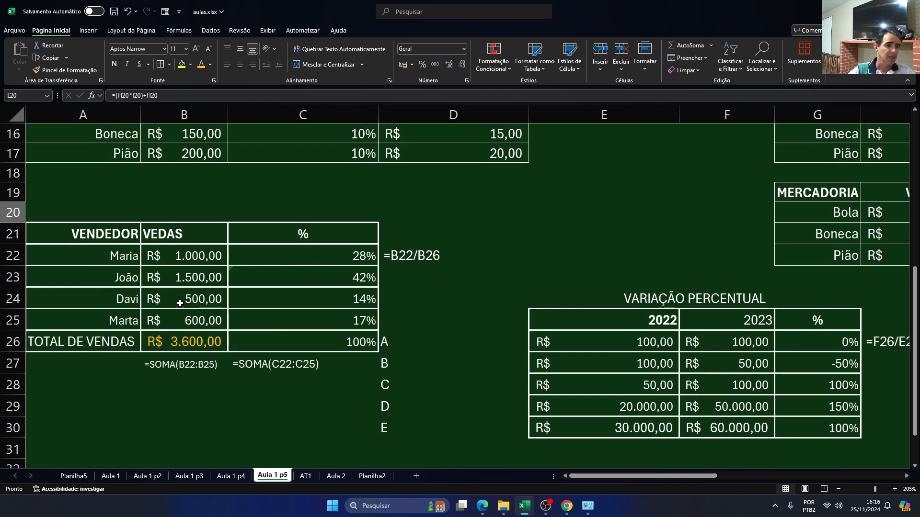
left_click(184, 259)
left_click_drag(184, 260, 173, 314)
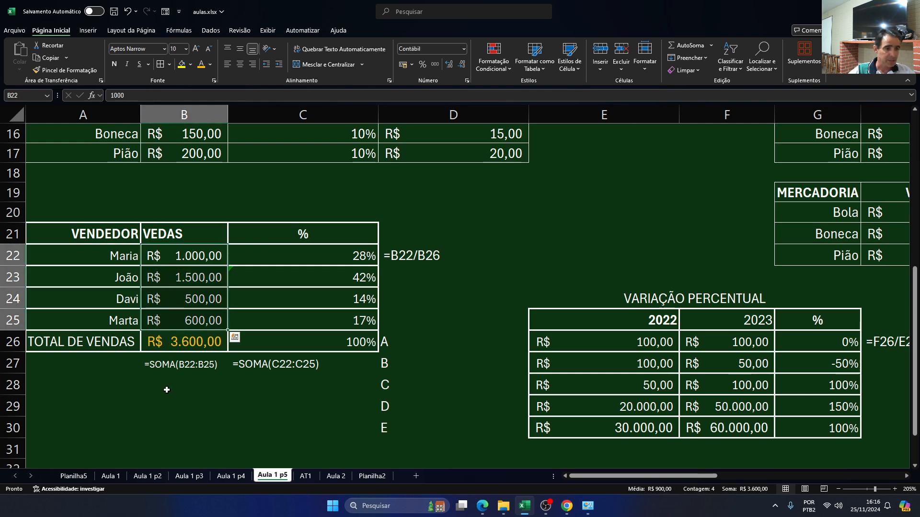
Inspect Maria's sales value in B22 and João's percentage formula in C23 of the VENDEDOR table
left_click(192, 260)
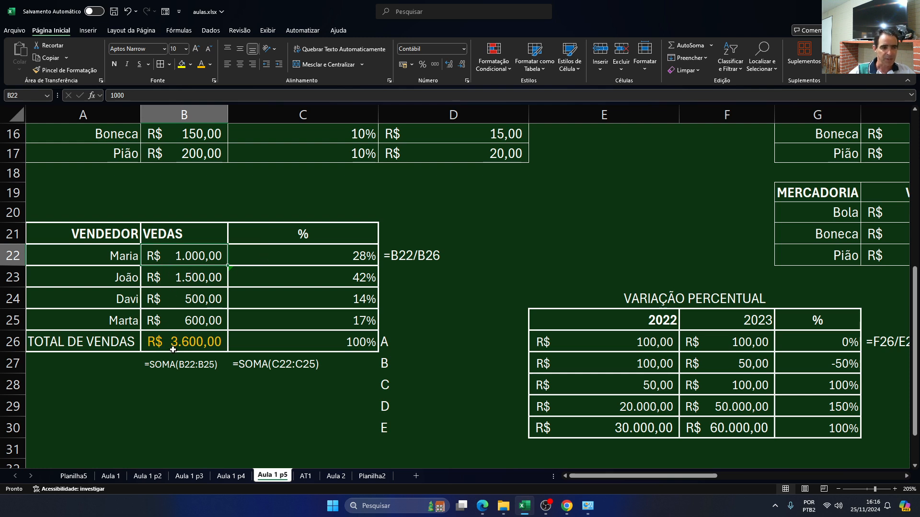
left_click(310, 279)
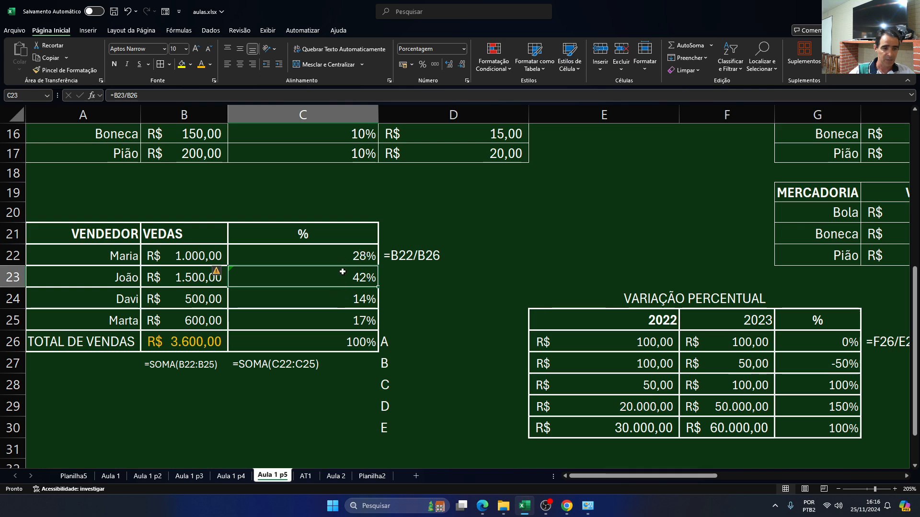
Examine row A of the VARIAÇÃO PERCENTUAL table, checking its label in D26 and its 2023 value in F26
left_click_drag(667, 478, 726, 474)
scroll(470, 337, "down", 2)
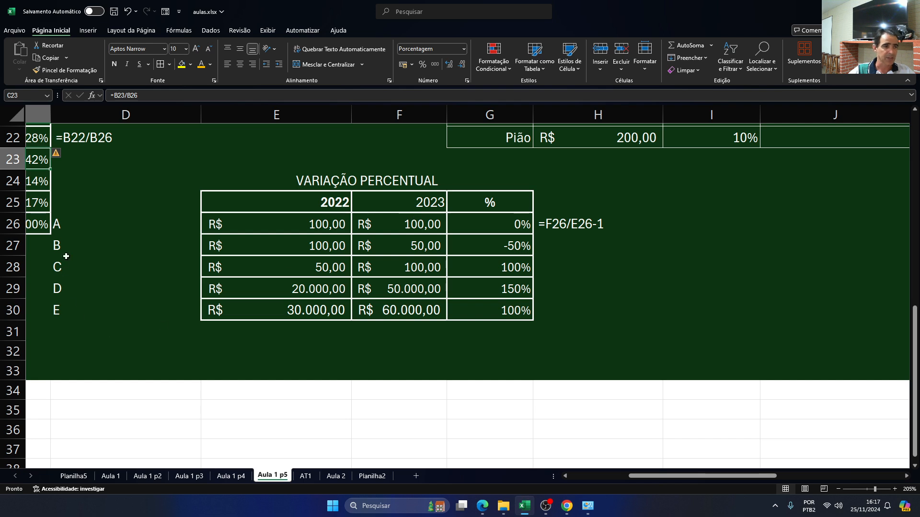
left_click(70, 231)
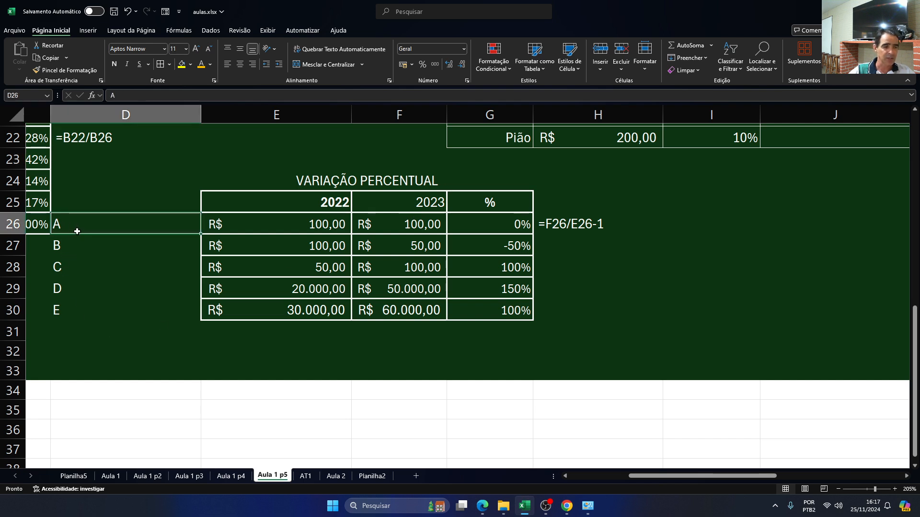
left_click(401, 231)
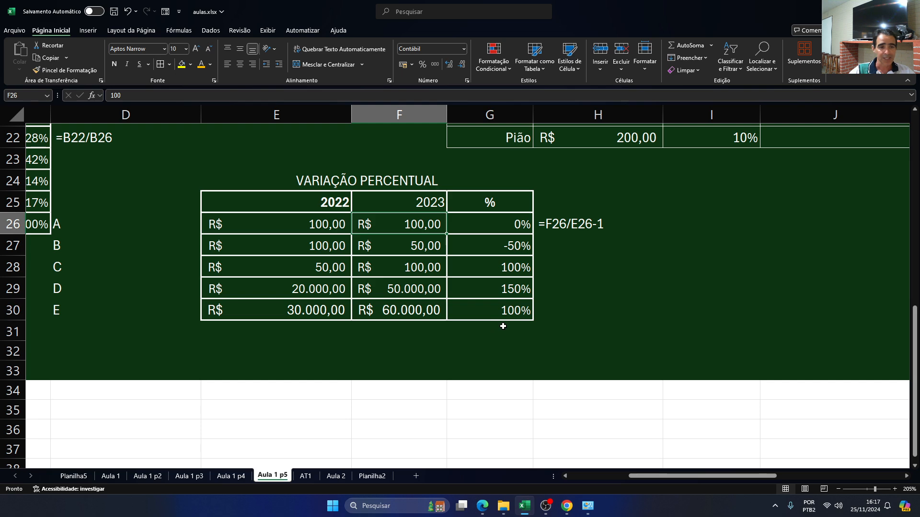
Look over all the percentage tables again, including the formula notes in columns K and L beside the discount and readjustment tables
scroll(508, 322, "up", 4)
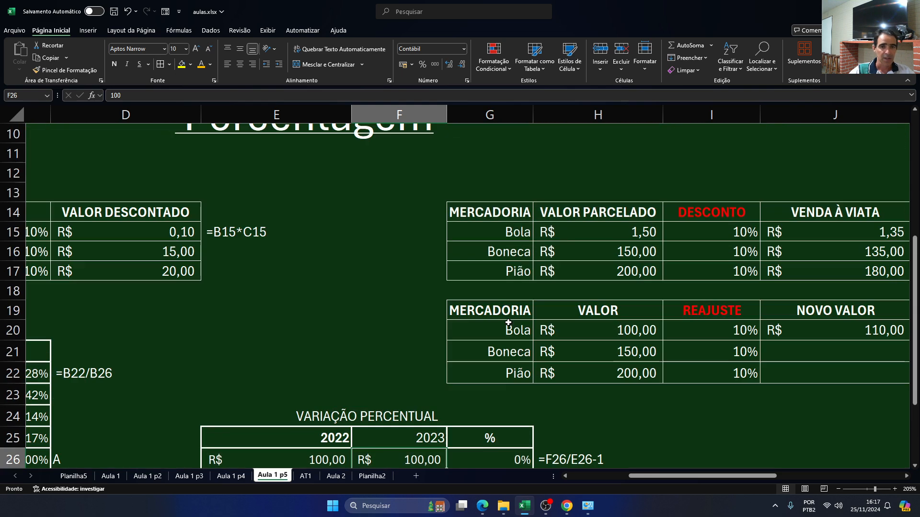
scroll(509, 323, "down", 4)
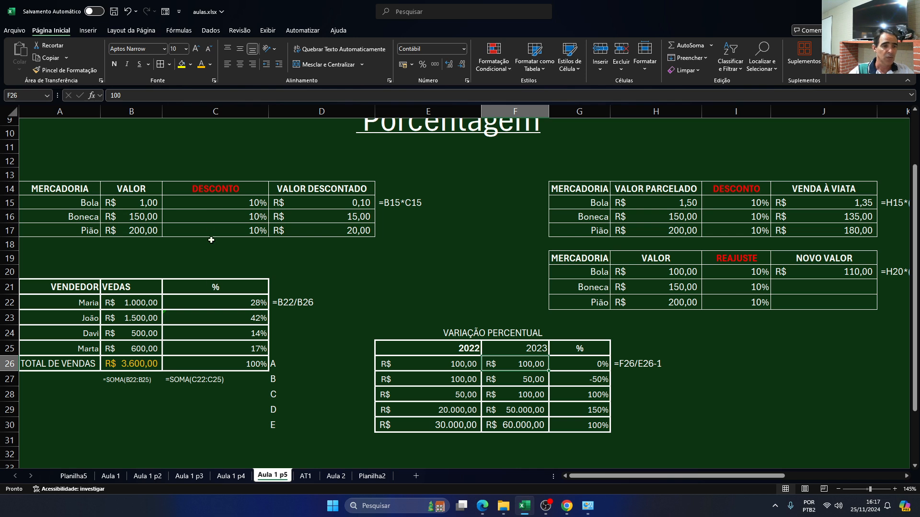
left_click(905, 476)
left_click(905, 476)
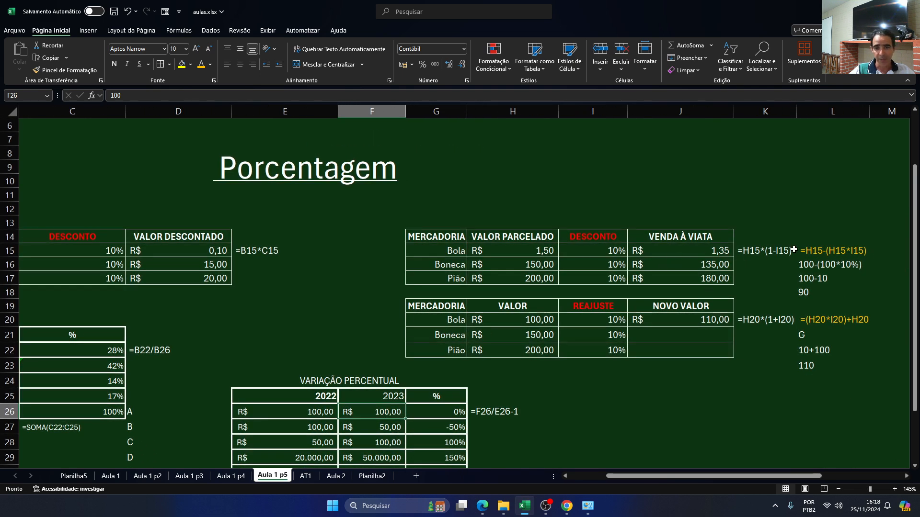